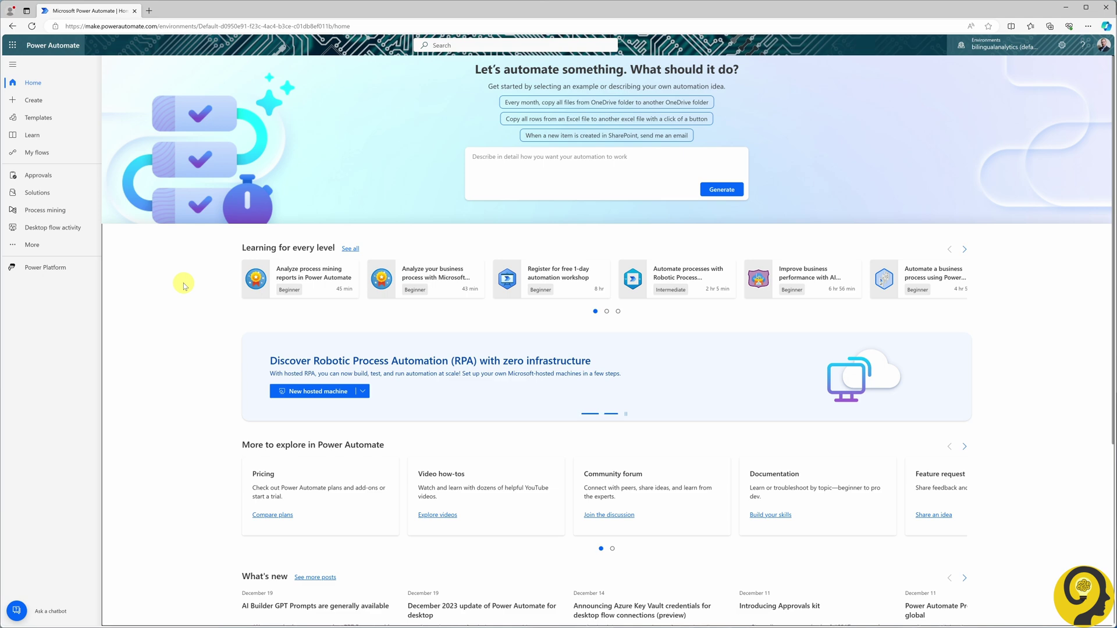
Create the instant cloud flow 'Power BI Access' with a PowerApps (V2) trigger
click(39, 97)
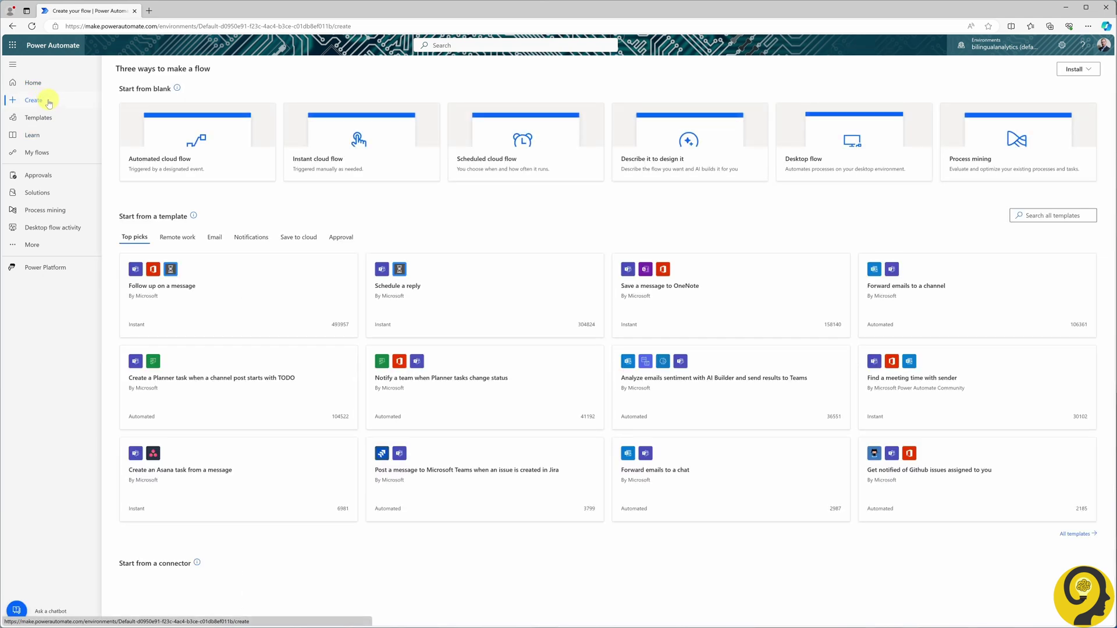
click(386, 139)
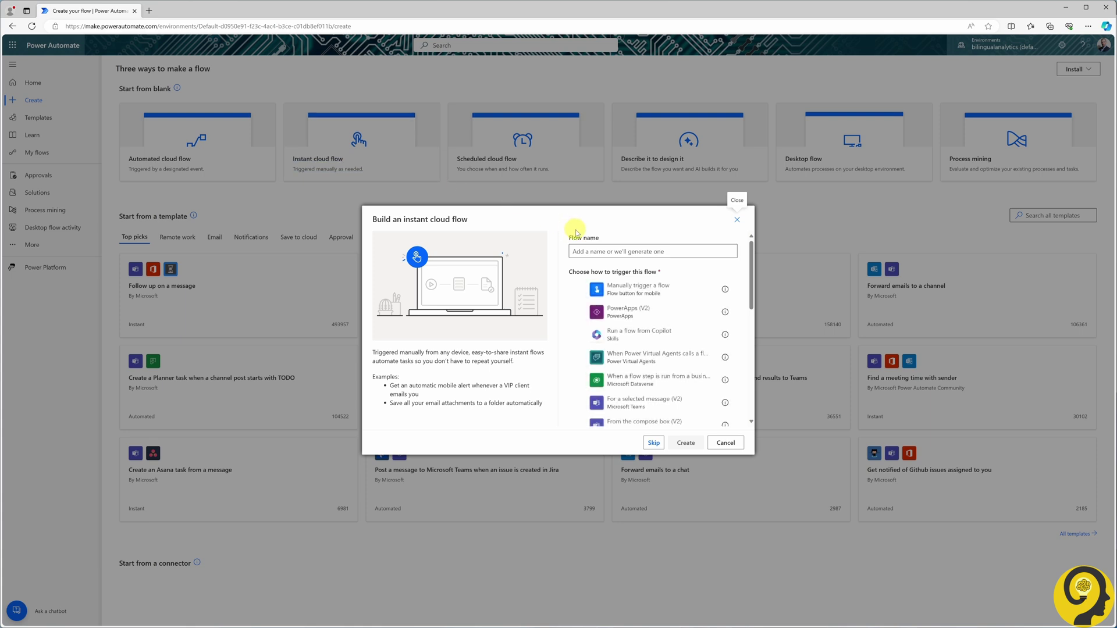
click(637, 254)
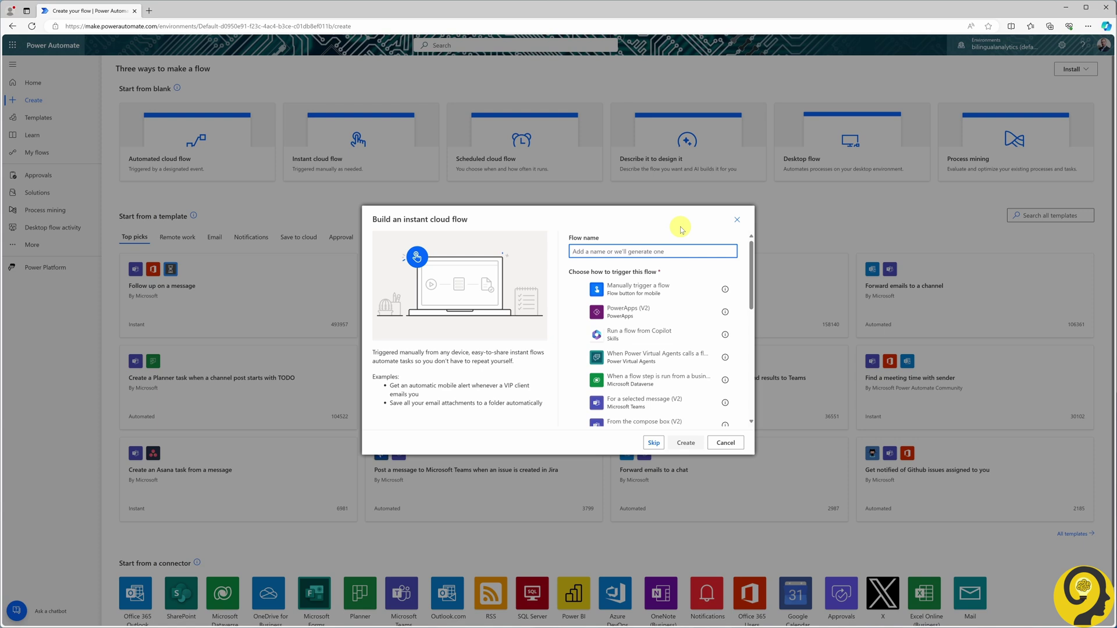
text(Power BI Access)
click(656, 311)
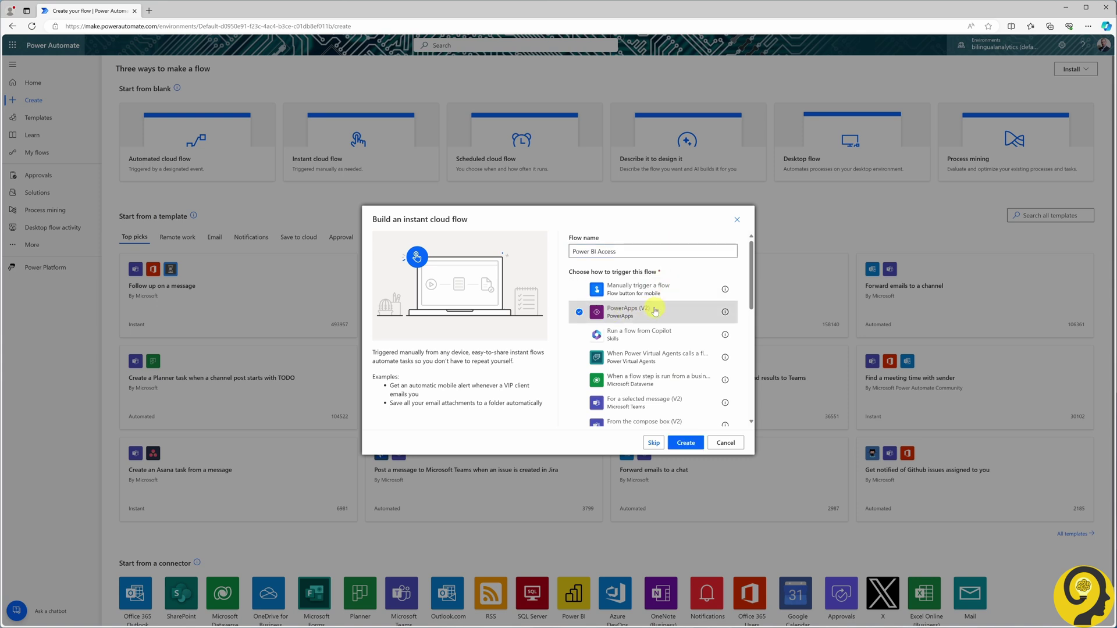
click(684, 443)
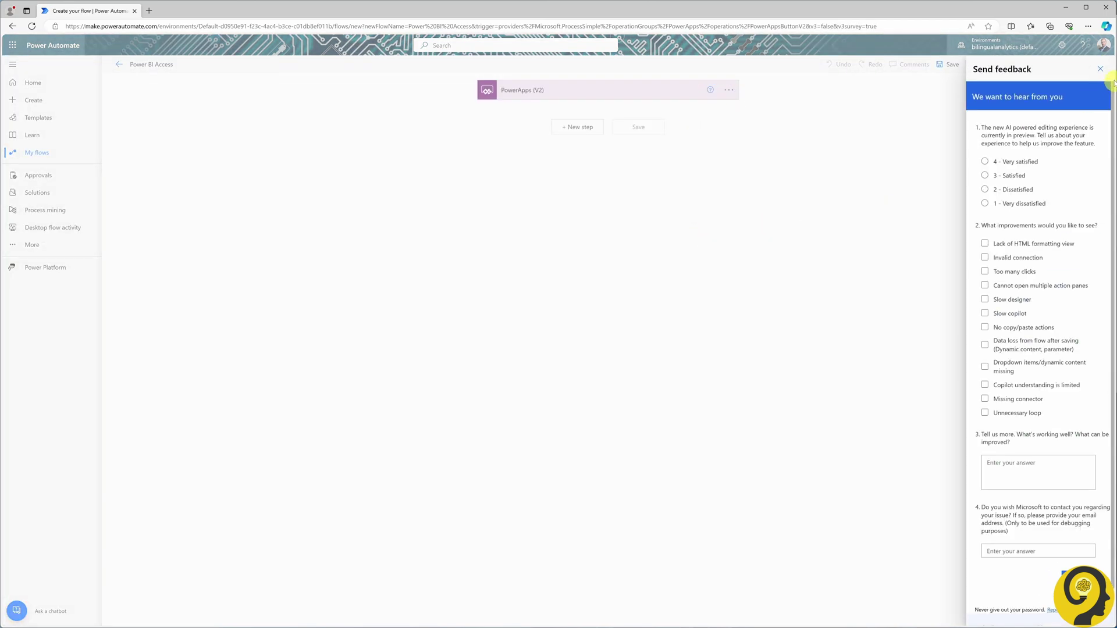
Add a text input named UPN to the PowerApps (V2) trigger, described 'User's e-mail address'
click(1101, 69)
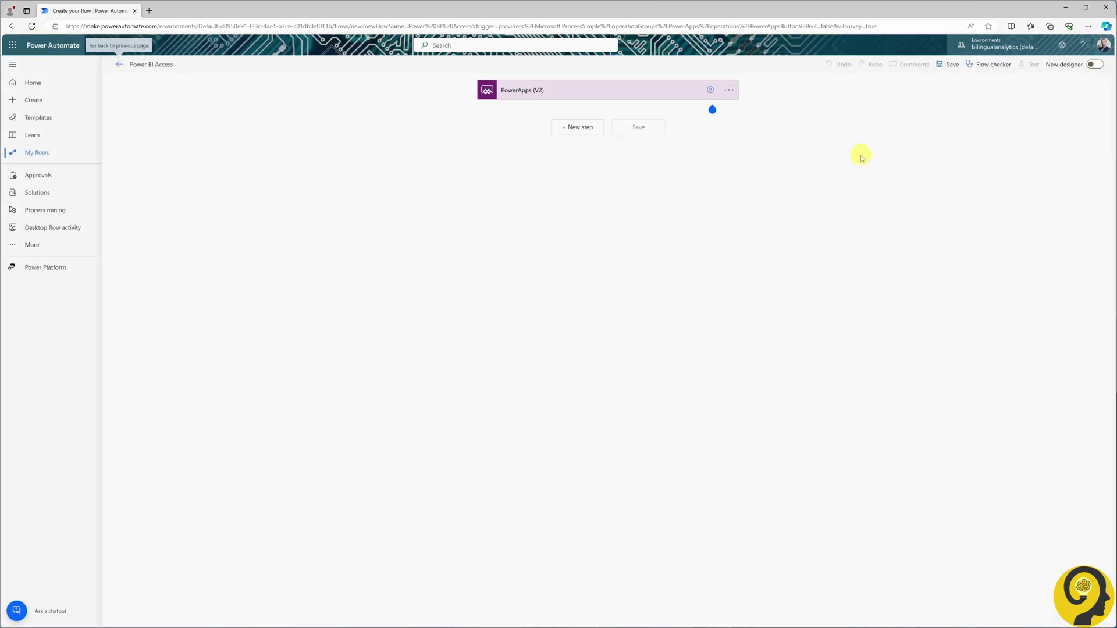
click(632, 92)
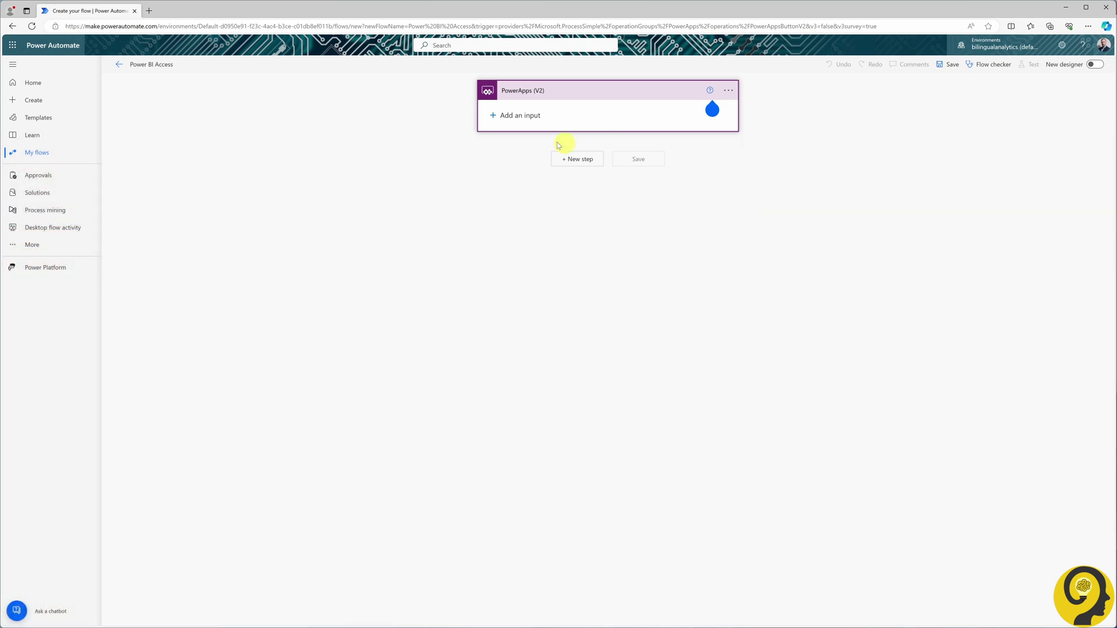
click(523, 123)
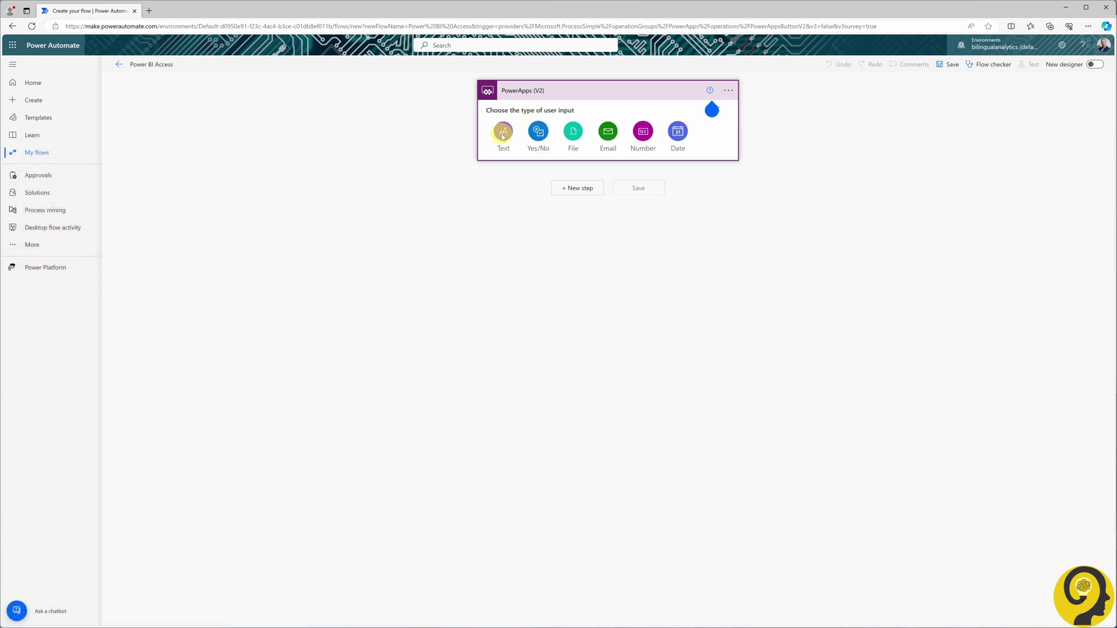
click(503, 133)
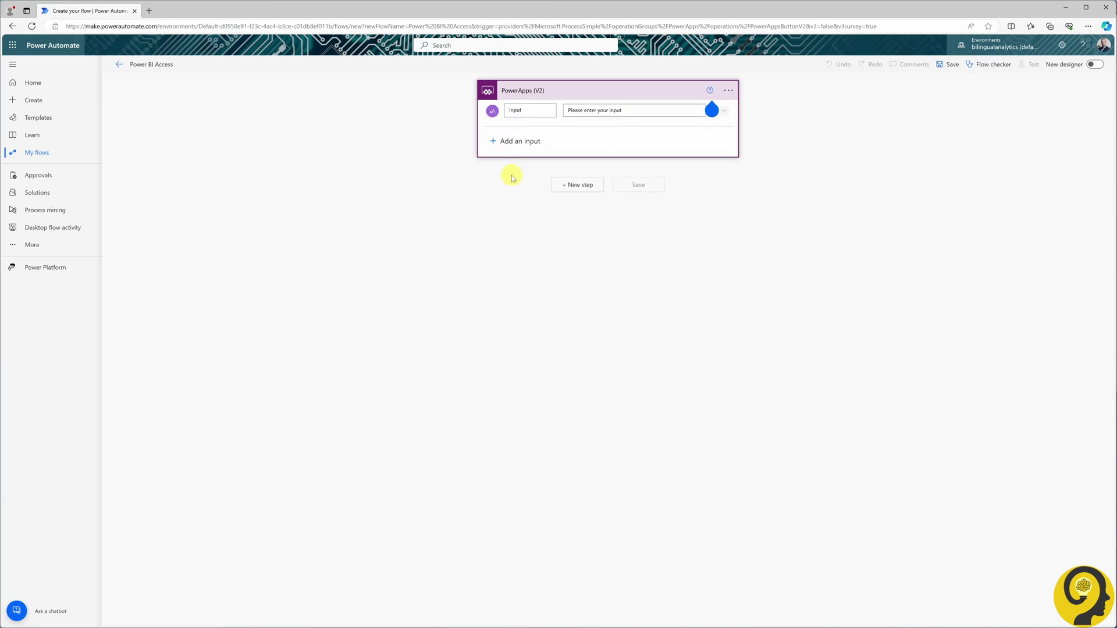
double_click(522, 110)
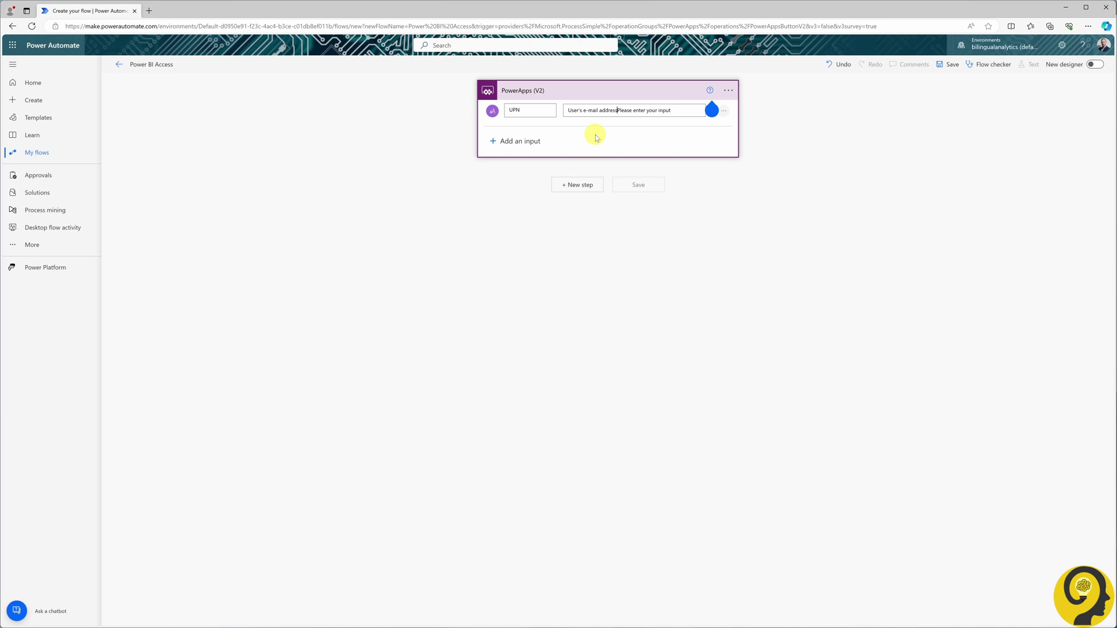
key(shift+End)
key(Delete)
Add an Office 365 Users Get user profile (V2) step for the UPN input, renamed 'User Profile'
click(585, 190)
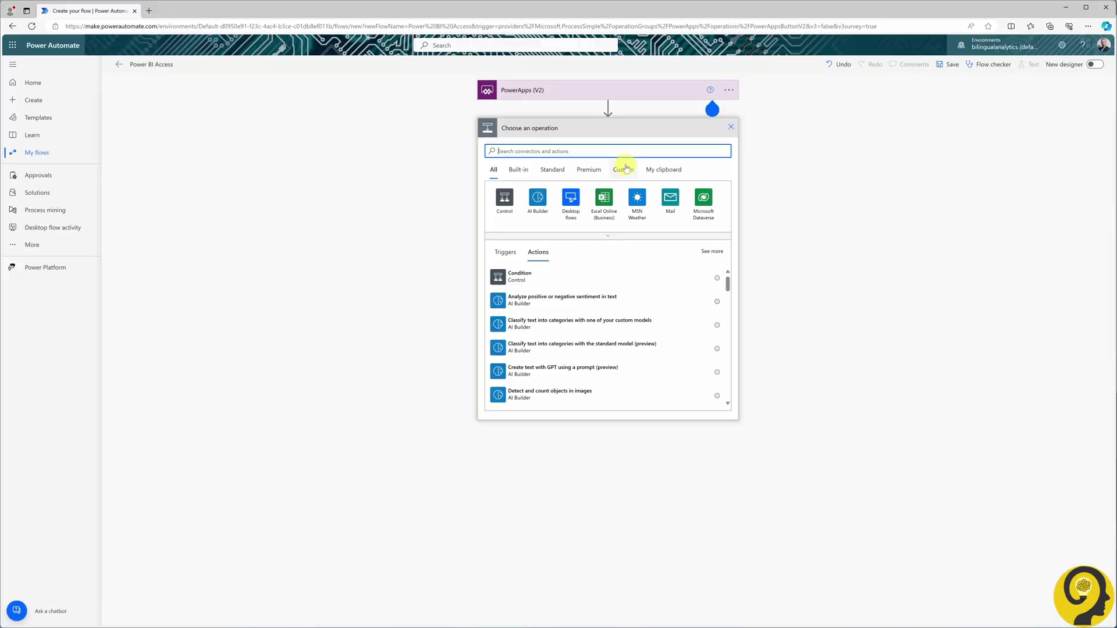
text(office 365)
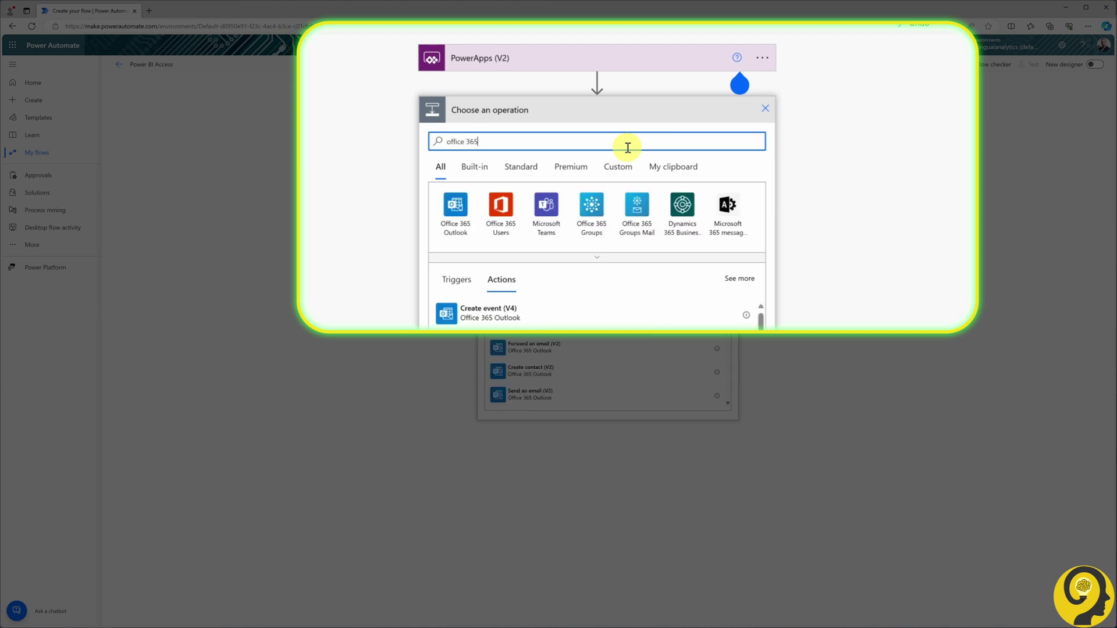
click(500, 209)
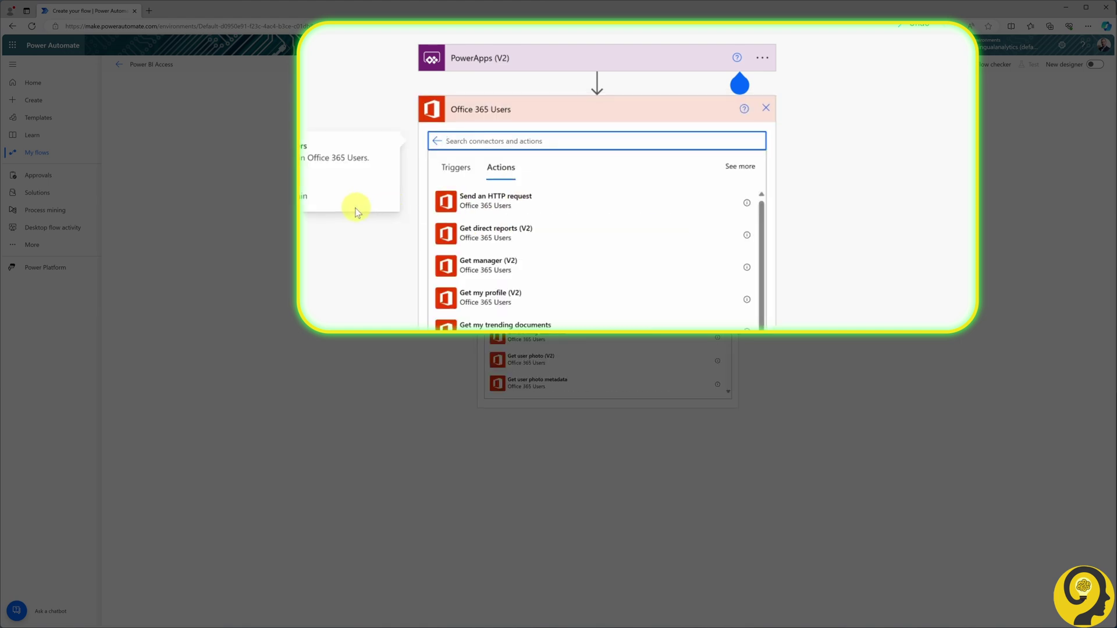
text(user profile)
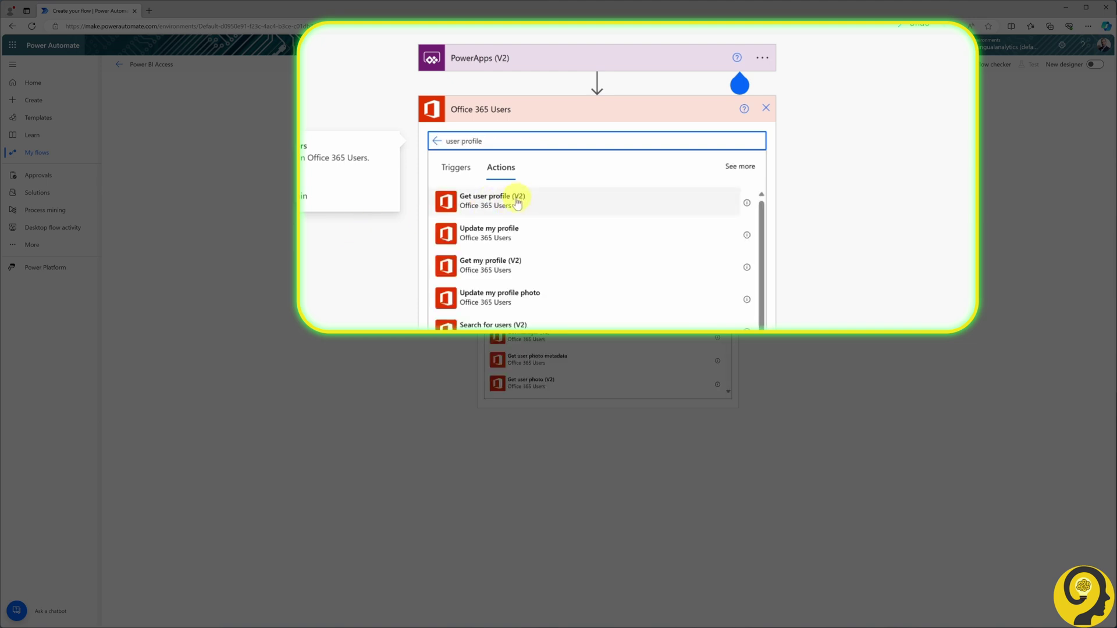
click(541, 205)
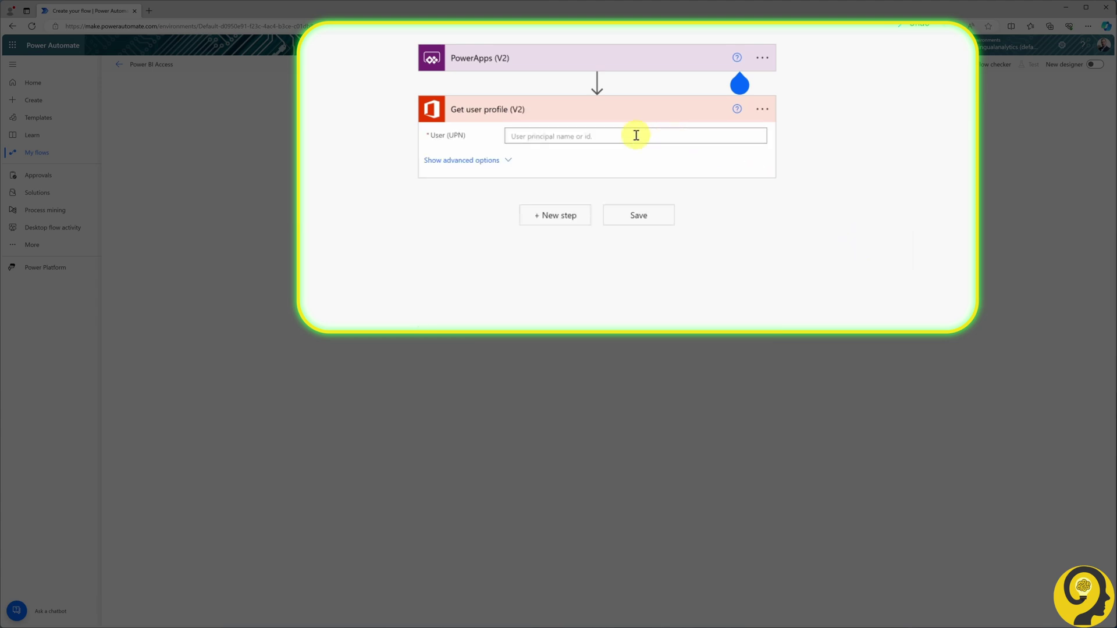
click(890, 285)
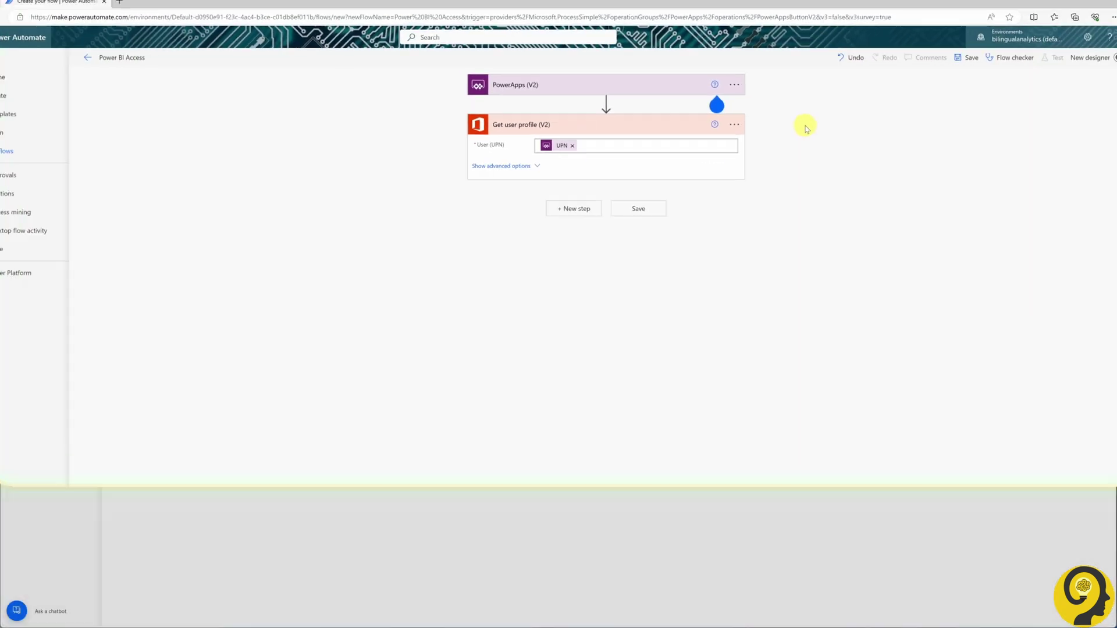
click(761, 110)
click(800, 145)
text(User Profile)
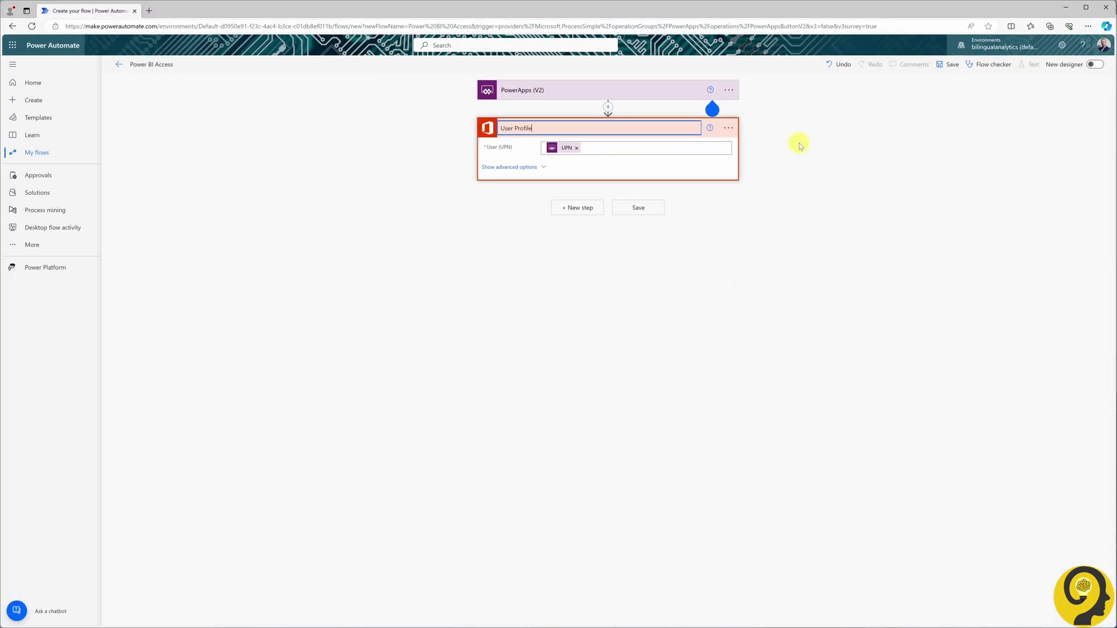
click(800, 145)
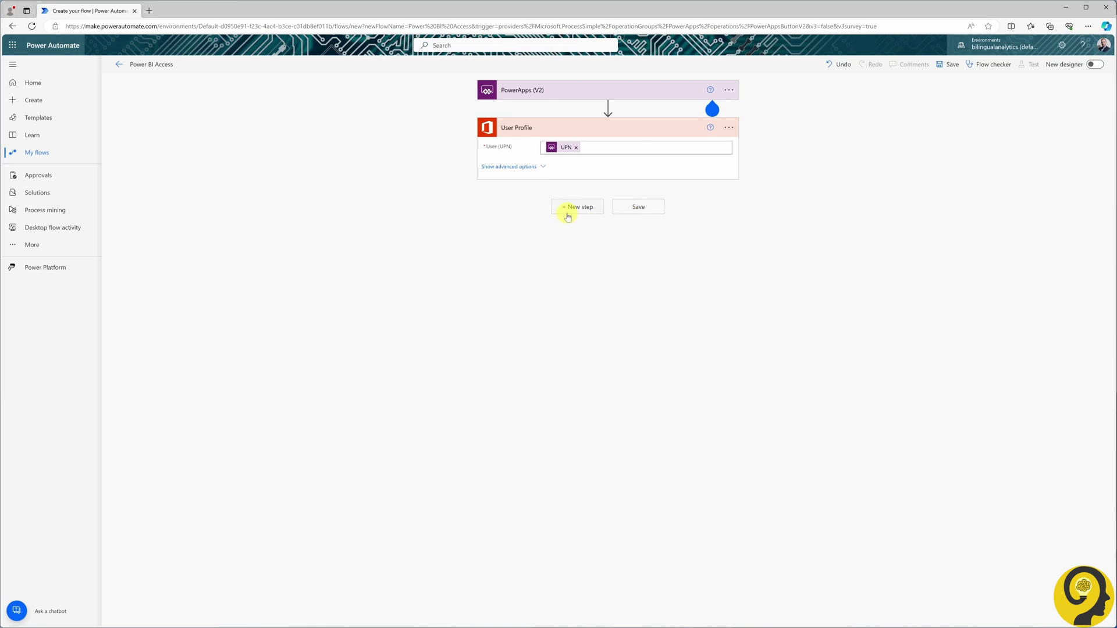
Add a Get manager (V2) step using User Profile's User Principal Name, renamed 'Manager Profile'
click(568, 217)
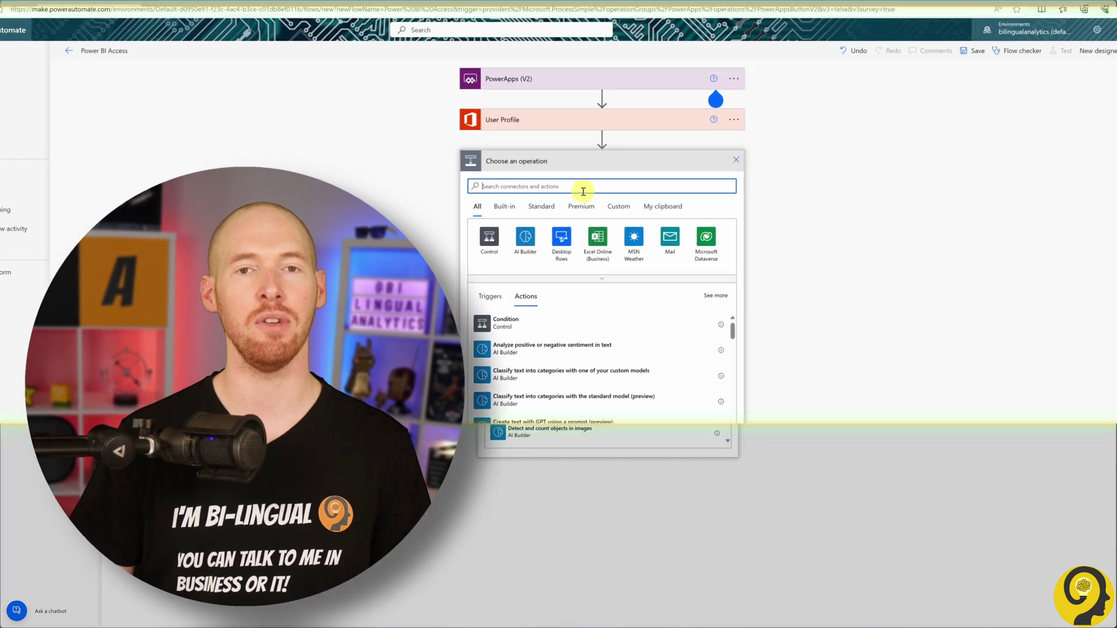
text(manag)
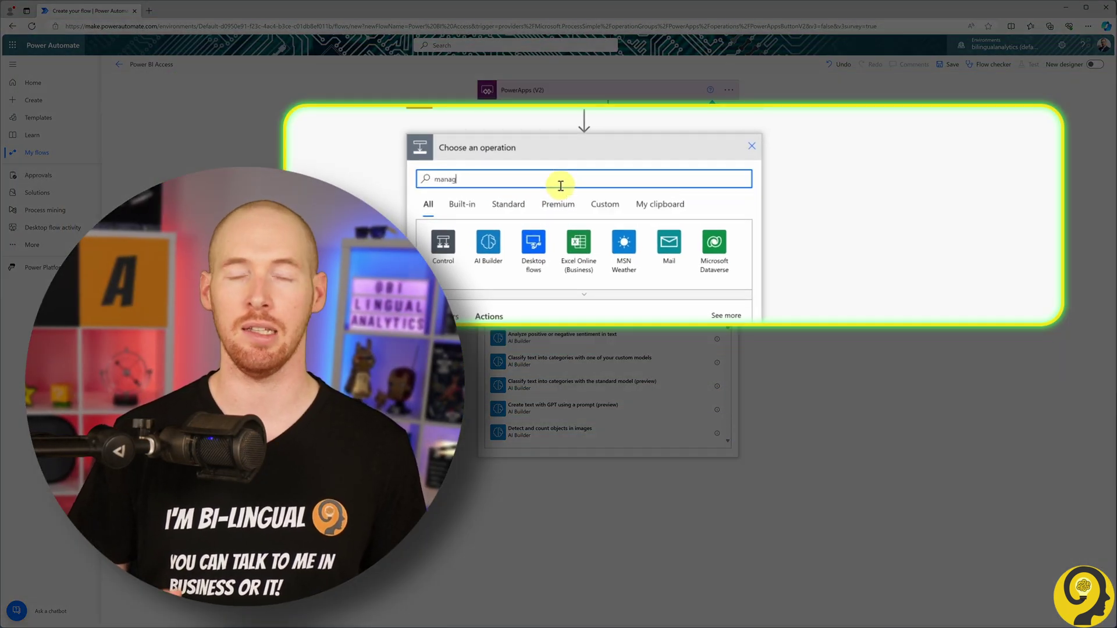
text(er profil)
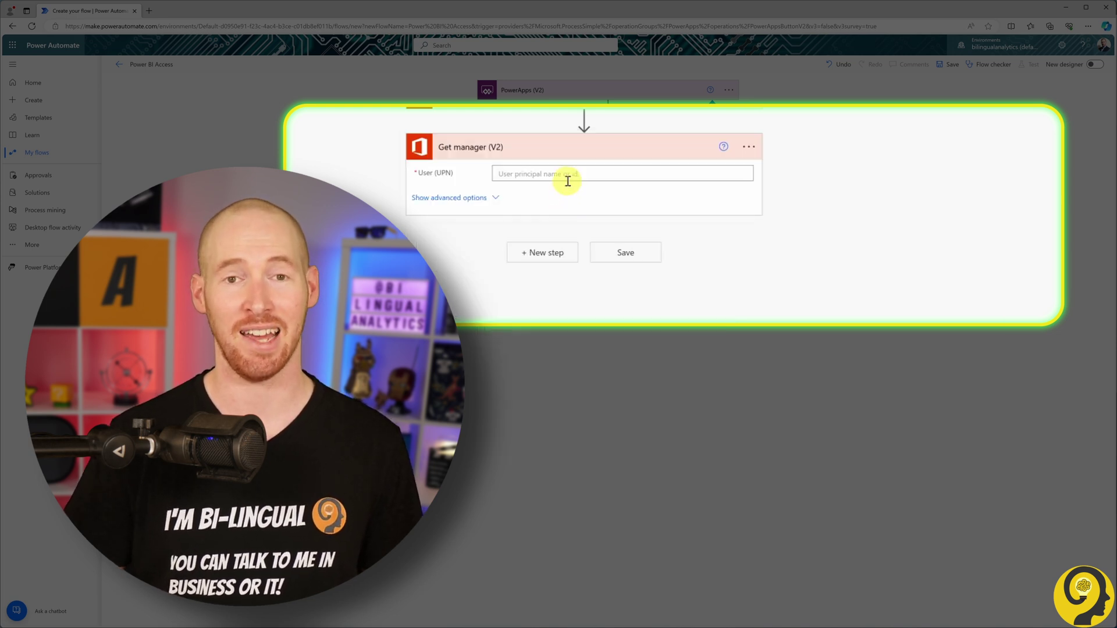
click(568, 177)
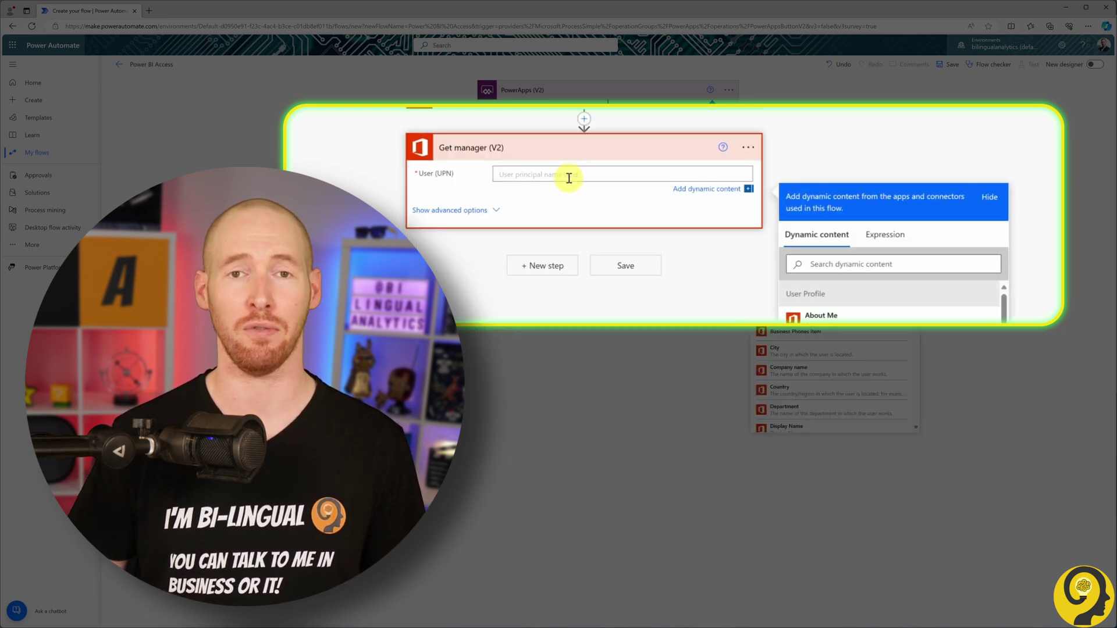
click(910, 264)
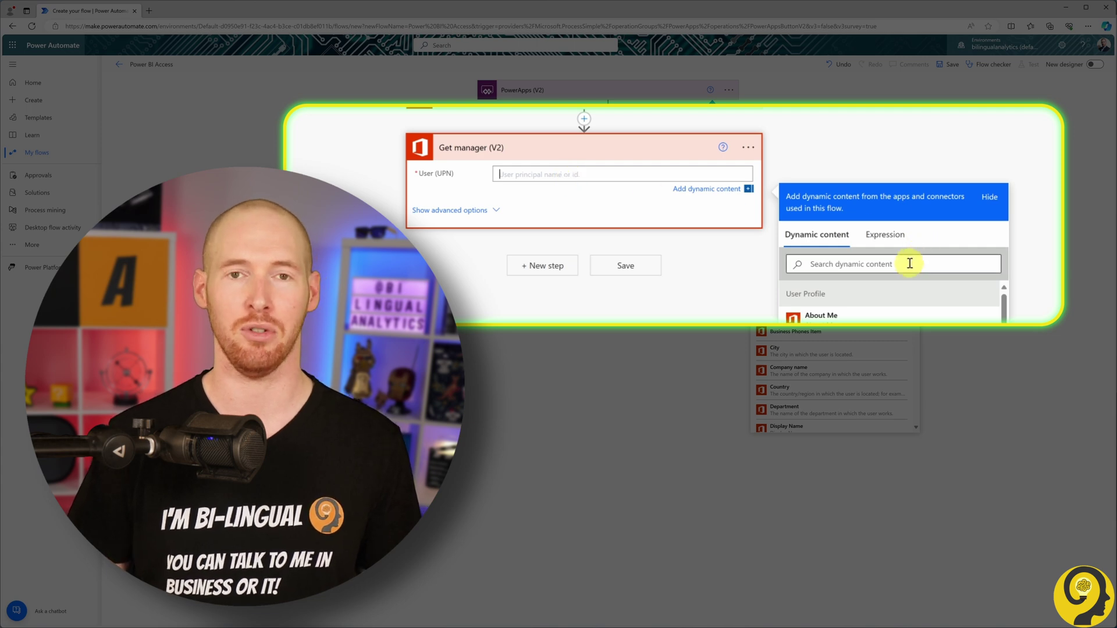
click(910, 263)
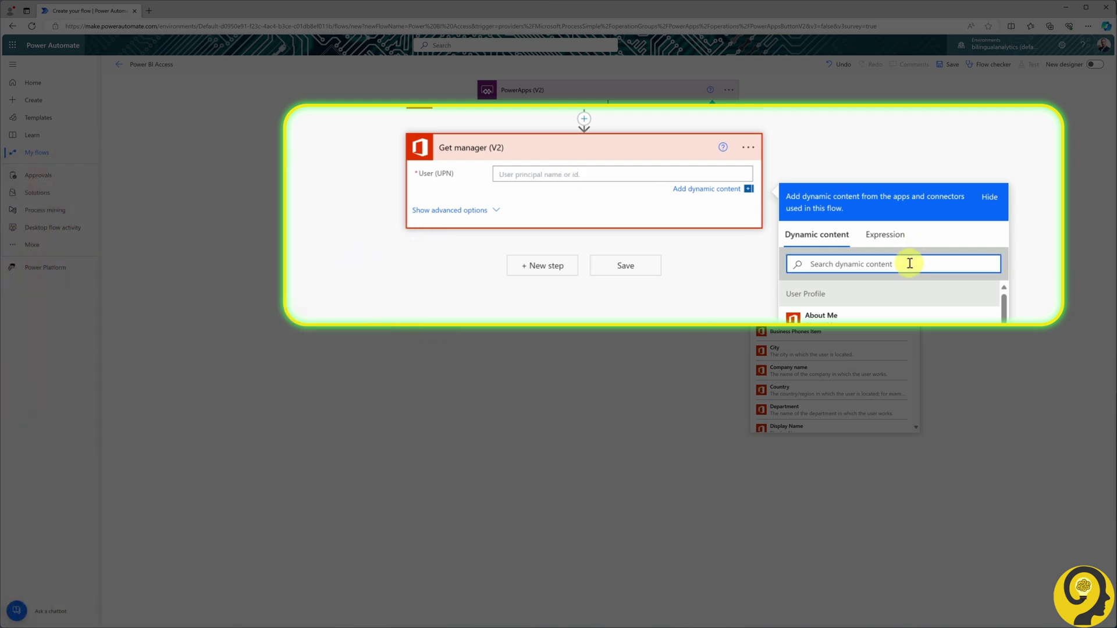
text(user pri)
text(n)
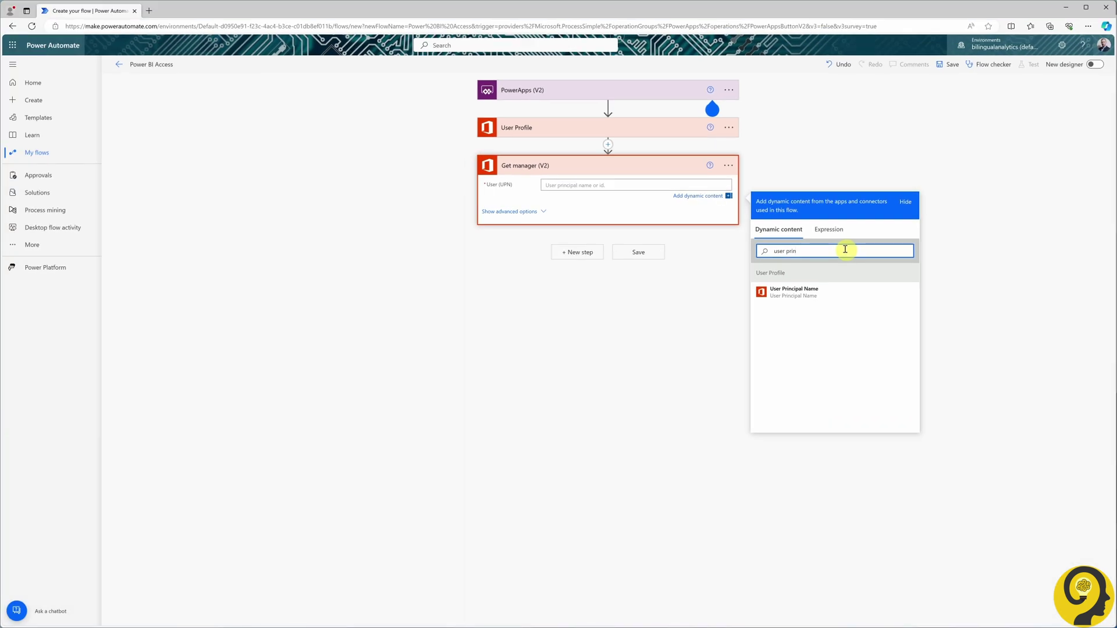
click(814, 294)
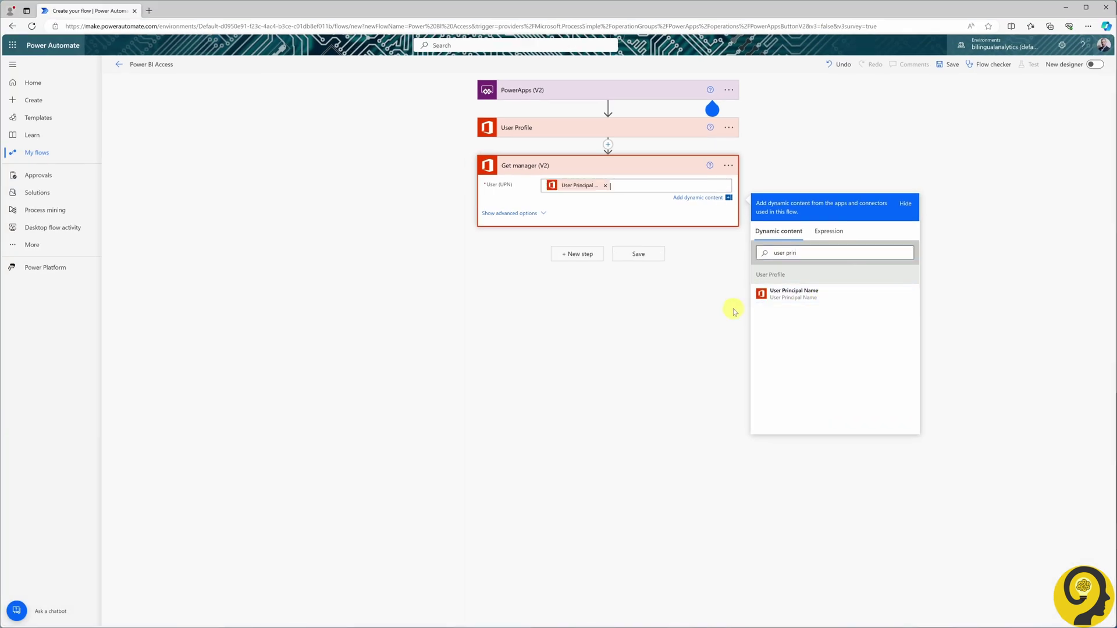
click(731, 311)
click(728, 165)
click(798, 182)
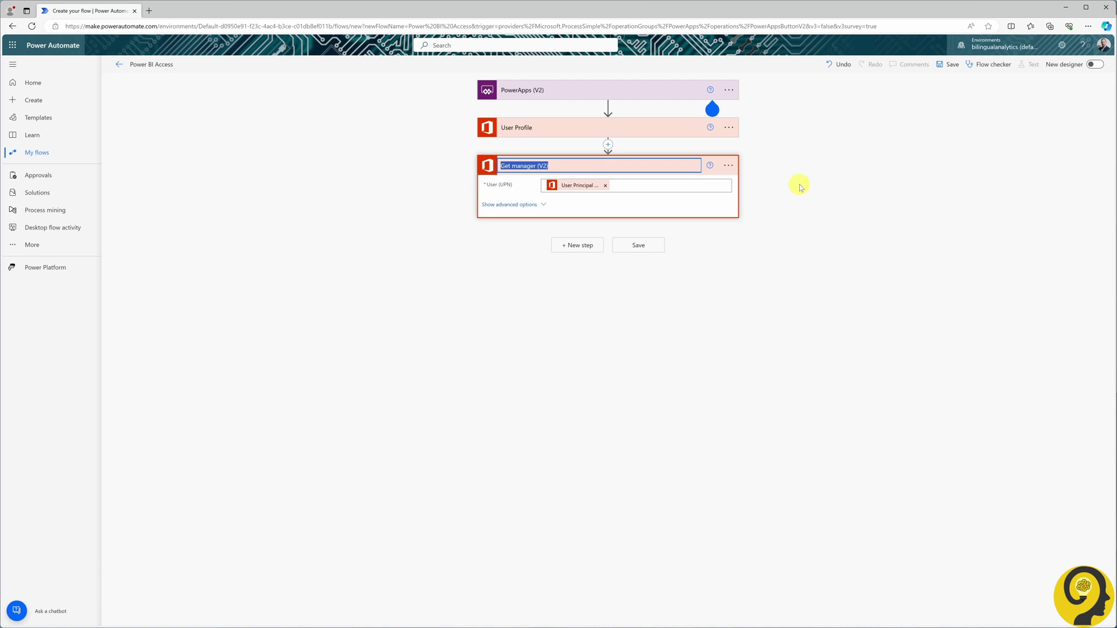
text(Manager Profile)
click(799, 186)
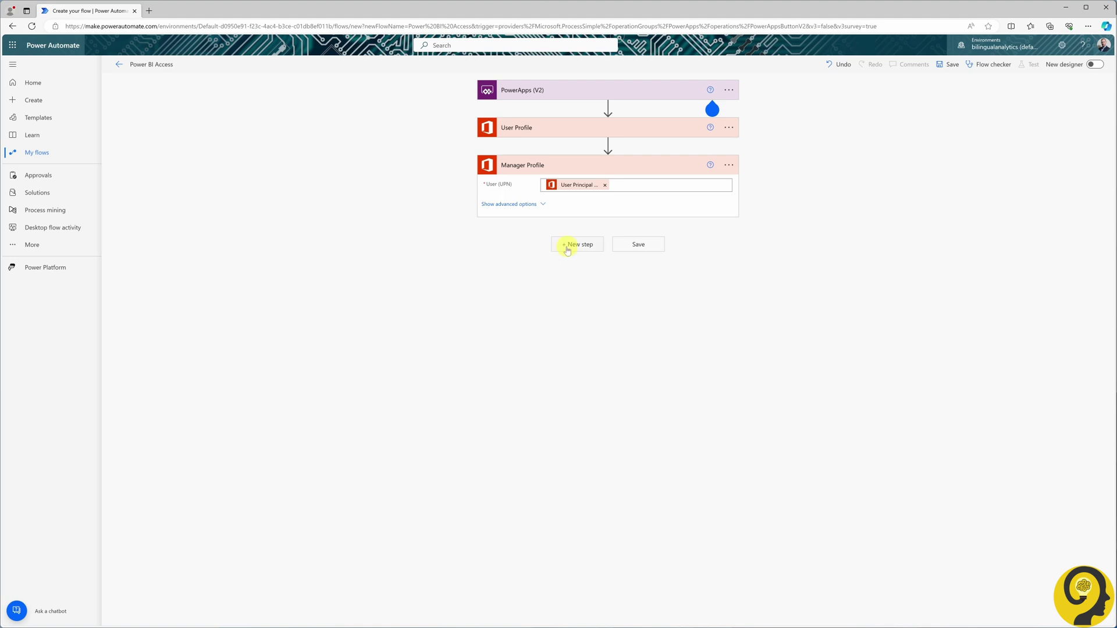
Add a Start and wait for an approval step of type Approve/Reject - First to respond
click(577, 244)
text(approvals)
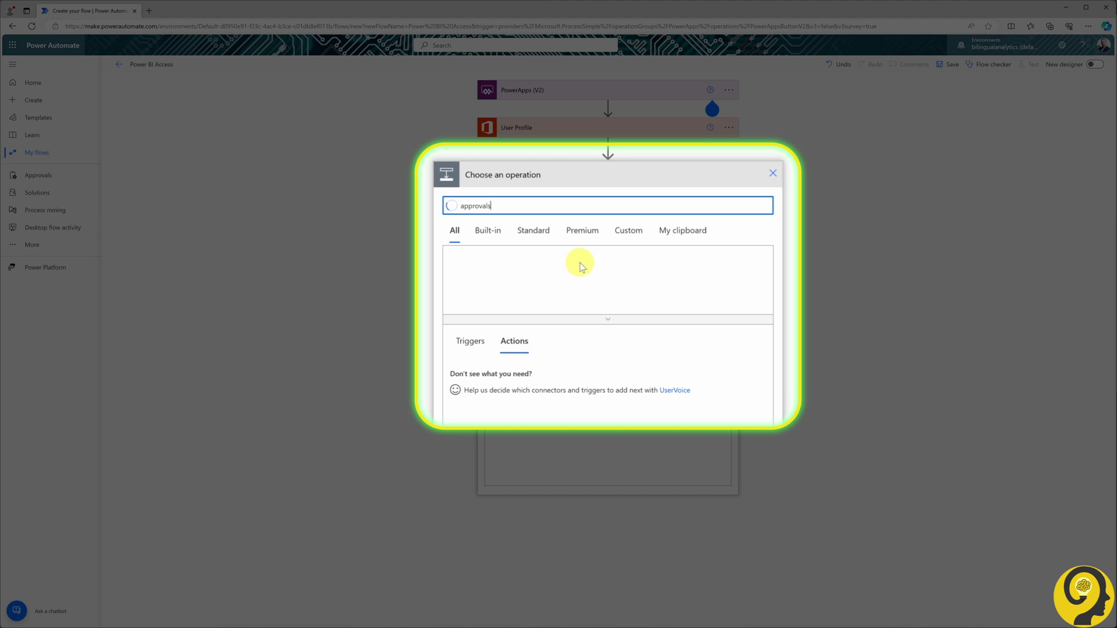
click(468, 269)
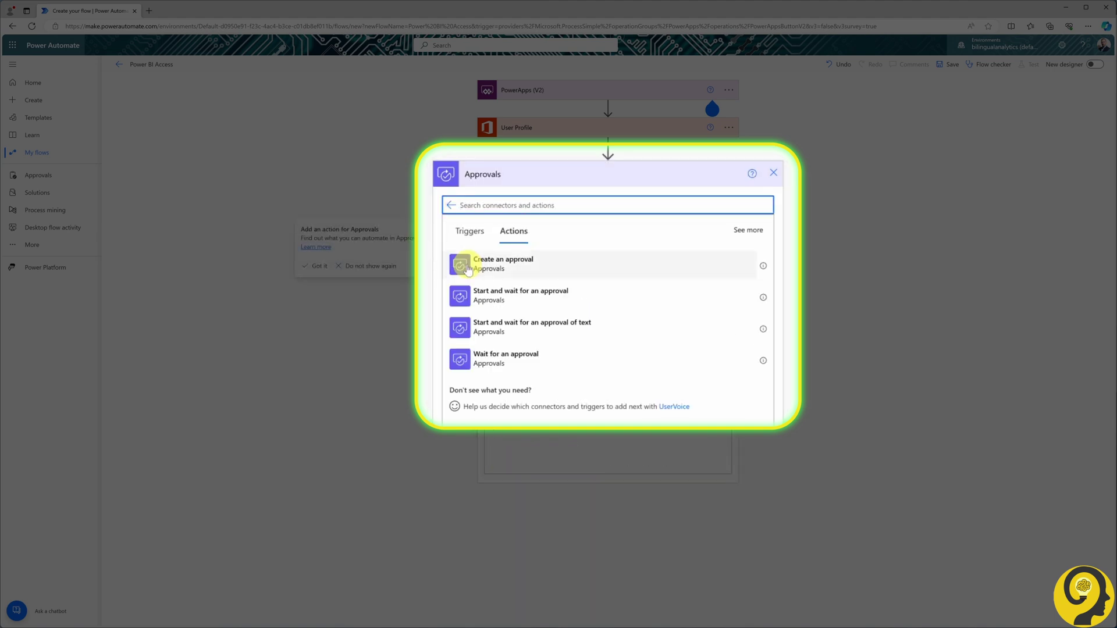
click(574, 301)
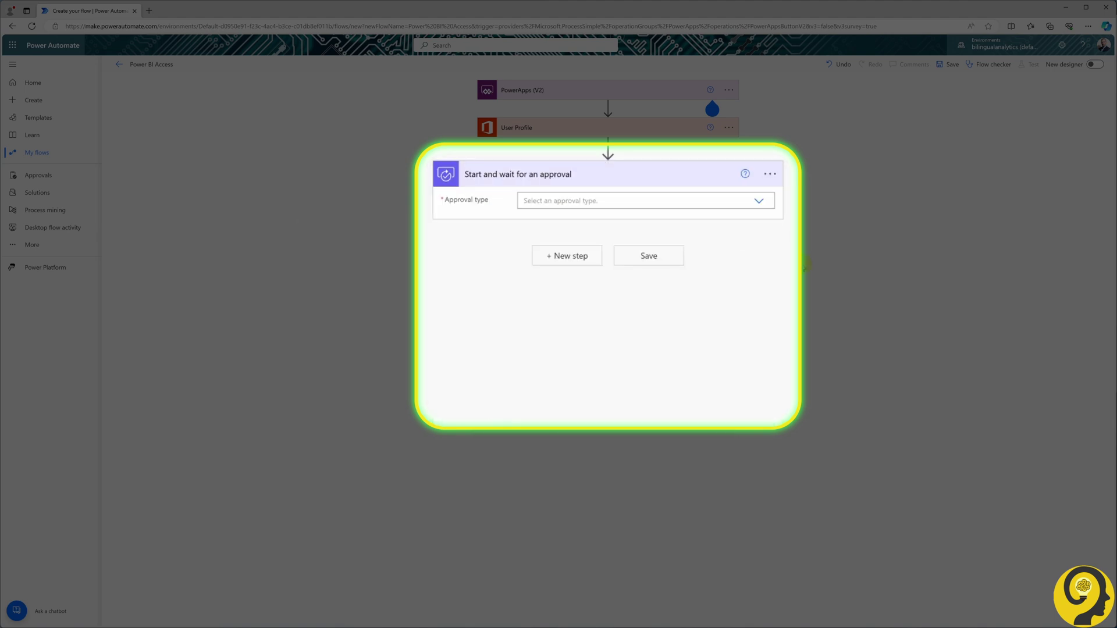
click(757, 205)
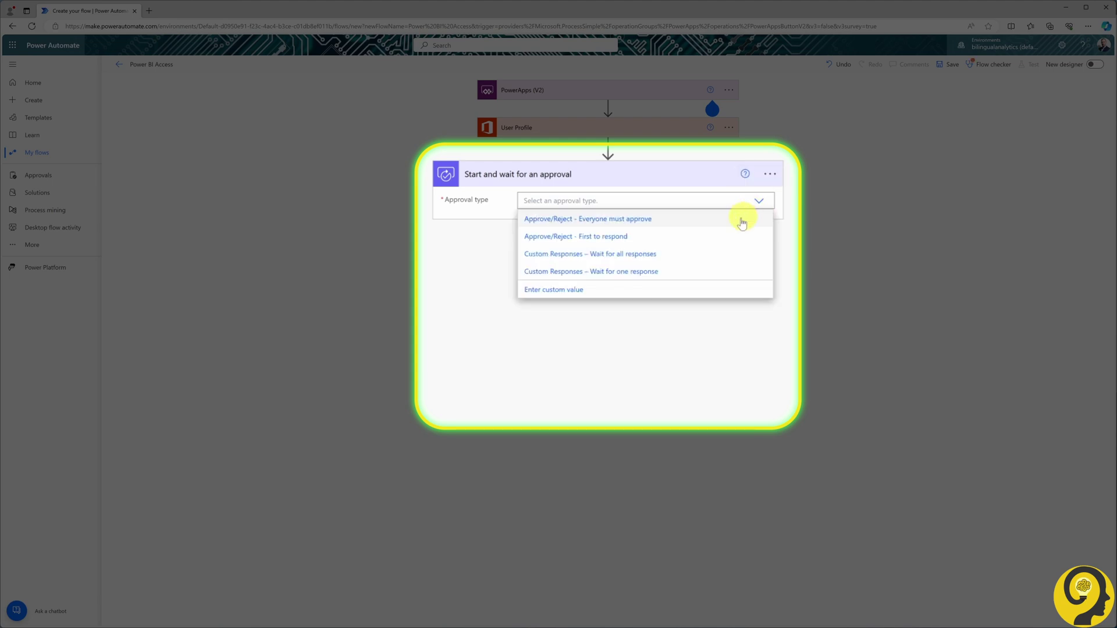
click(618, 243)
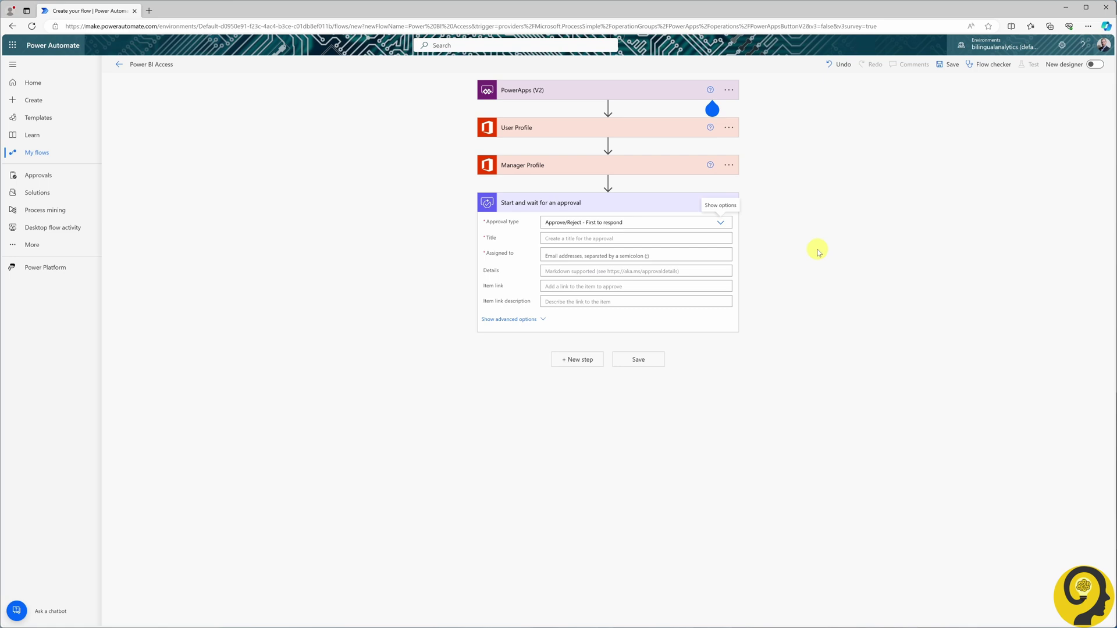
Title the approval 'BILA Report Access Request' plus Display Name, assigned to User Principal Name
click(568, 238)
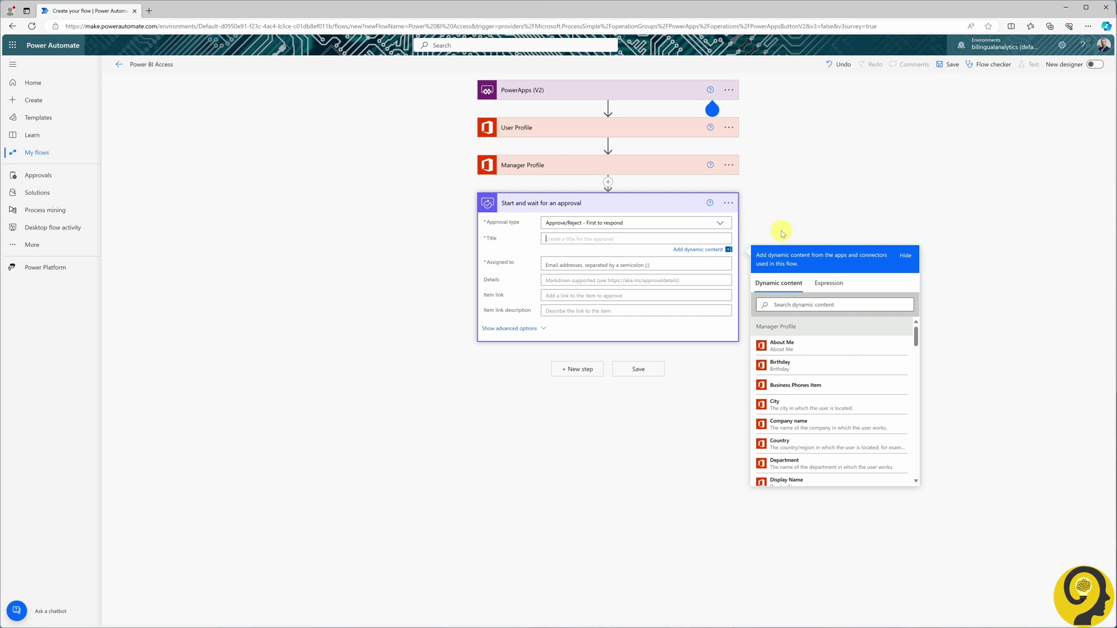
text(BILA Report Access Request -)
click(788, 305)
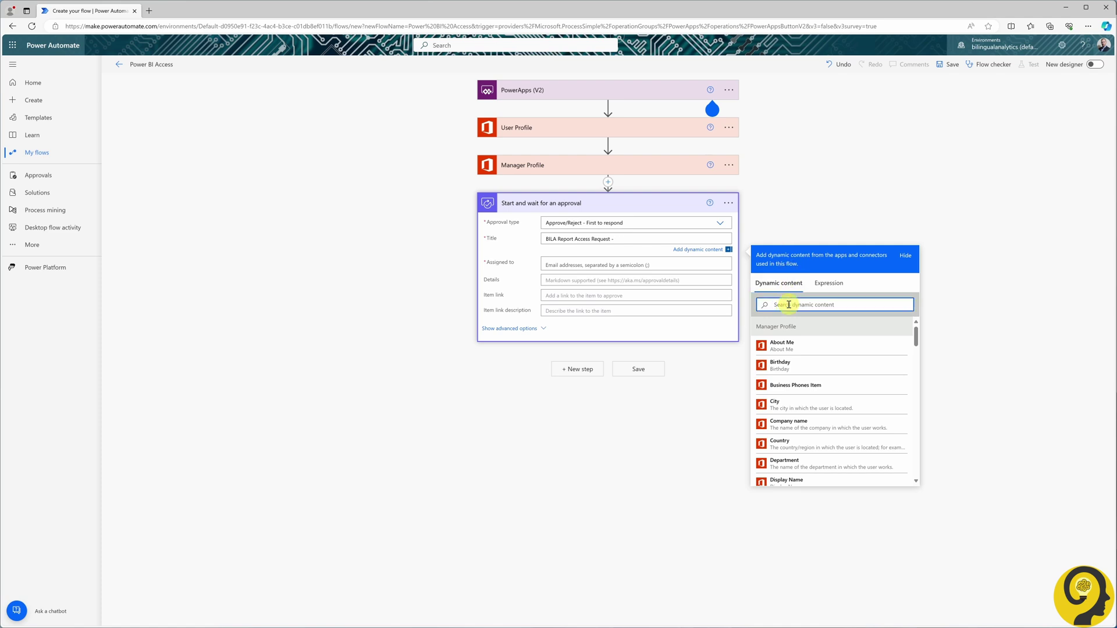
text(displ)
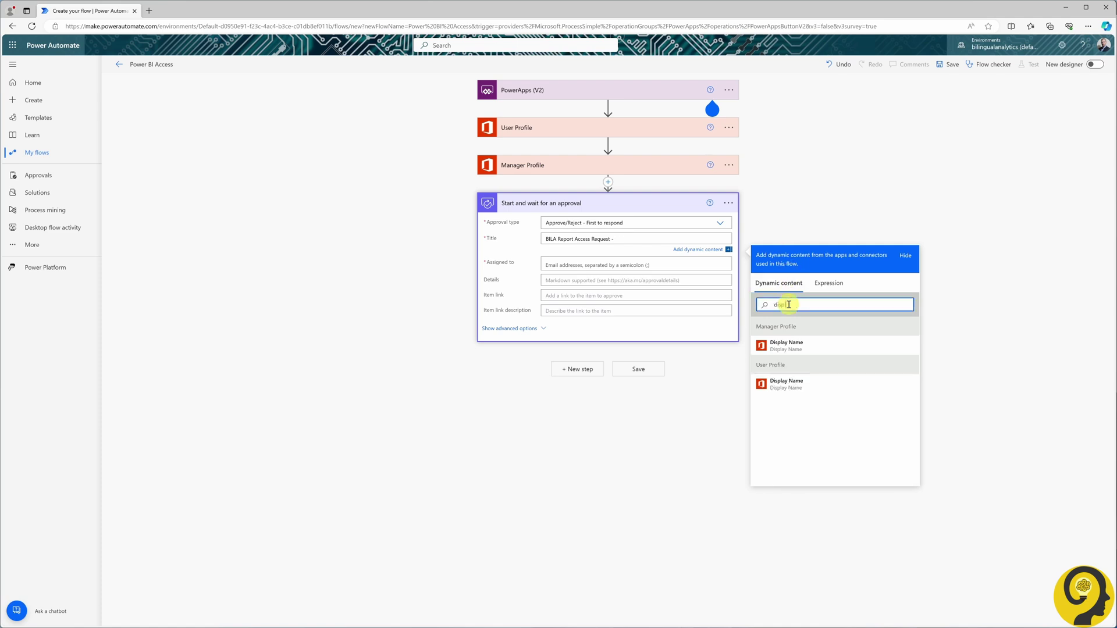
click(823, 384)
click(804, 224)
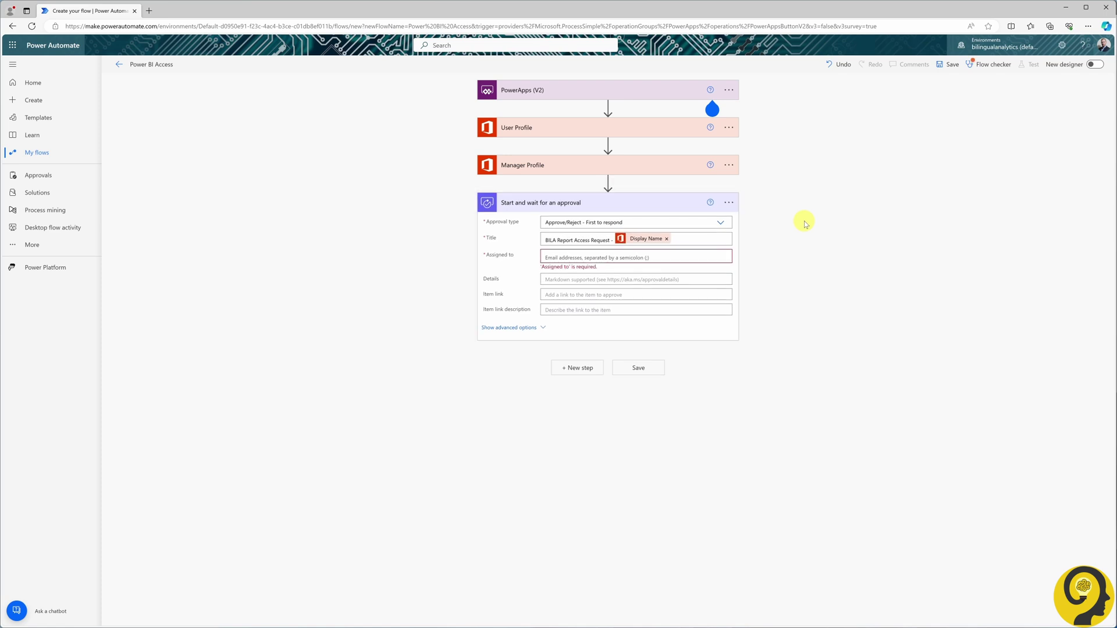
click(669, 257)
click(802, 330)
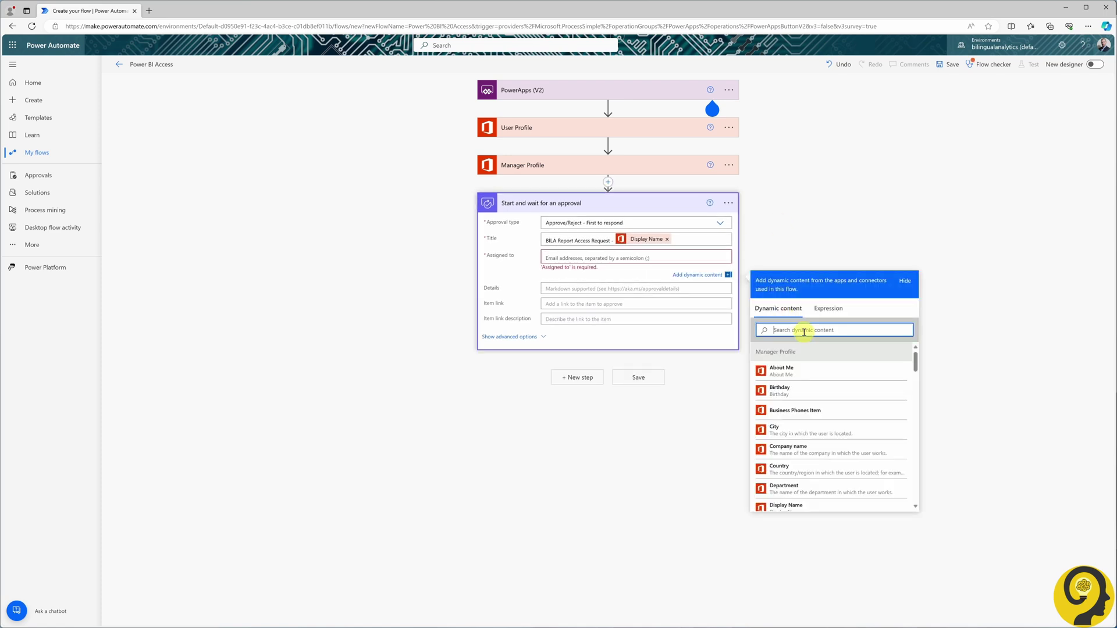
text(user pr)
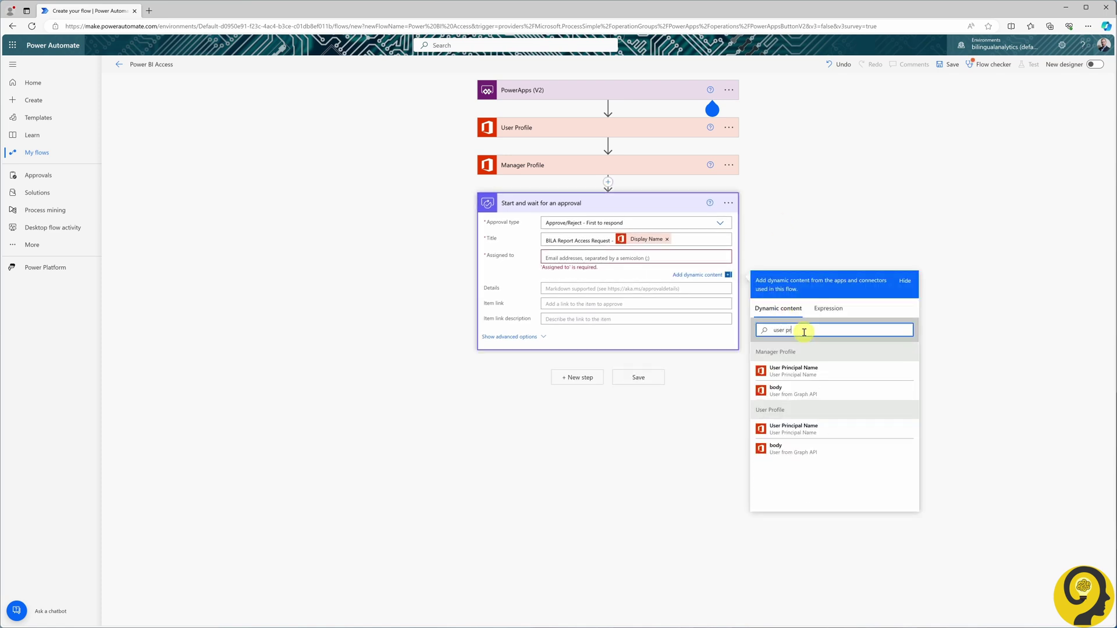
click(826, 369)
click(797, 248)
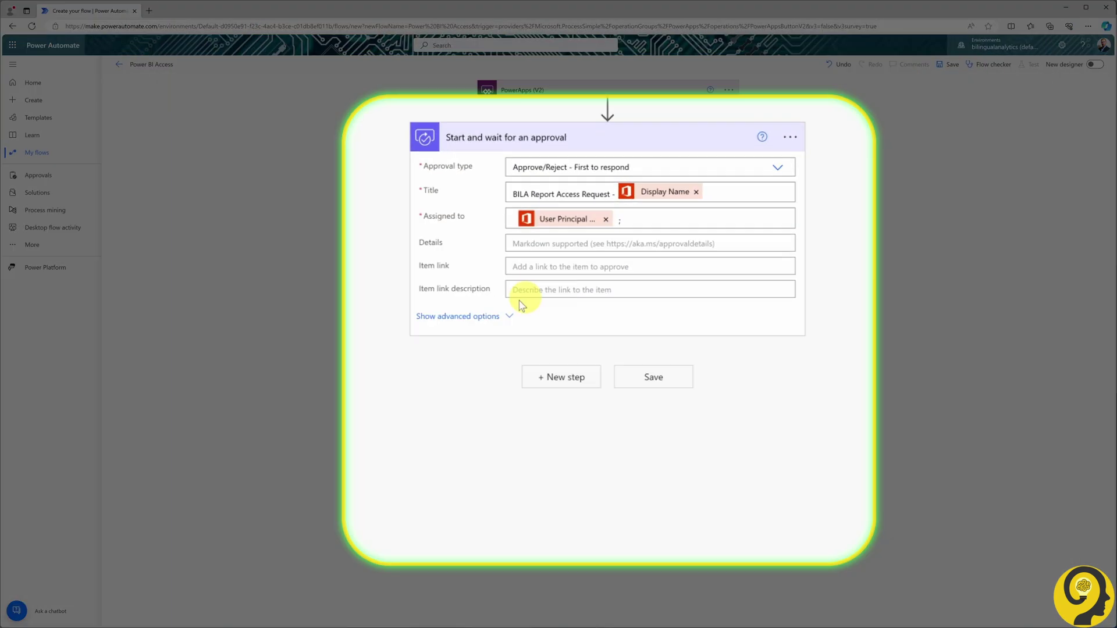
Set the Requestor to User Principal Name and rename the step 'Access Request Approval'
click(541, 321)
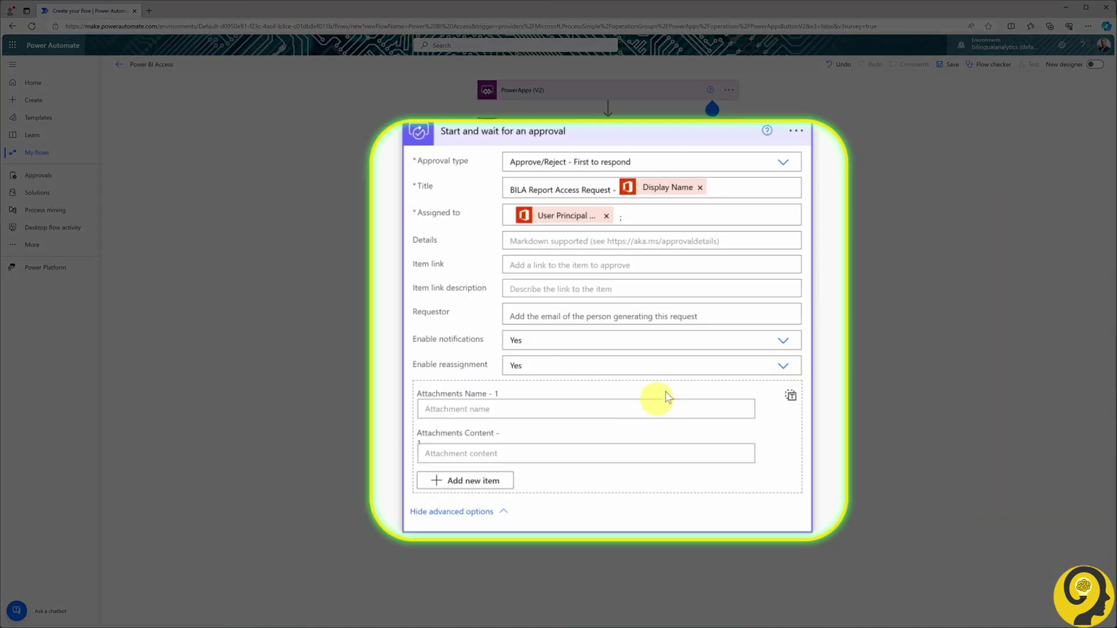
click(639, 316)
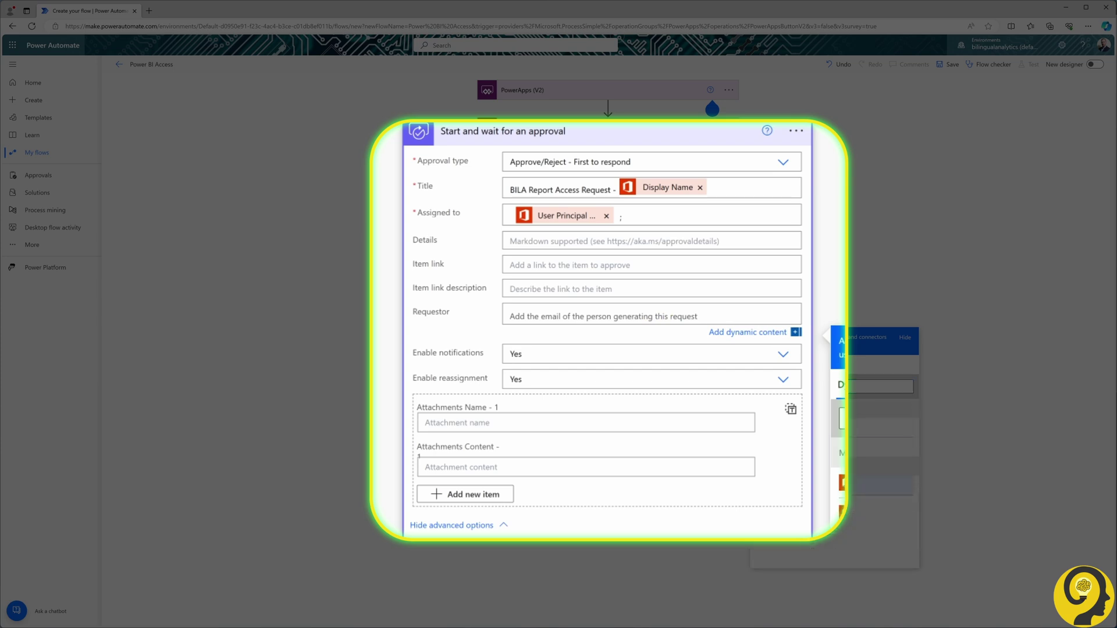
click(873, 483)
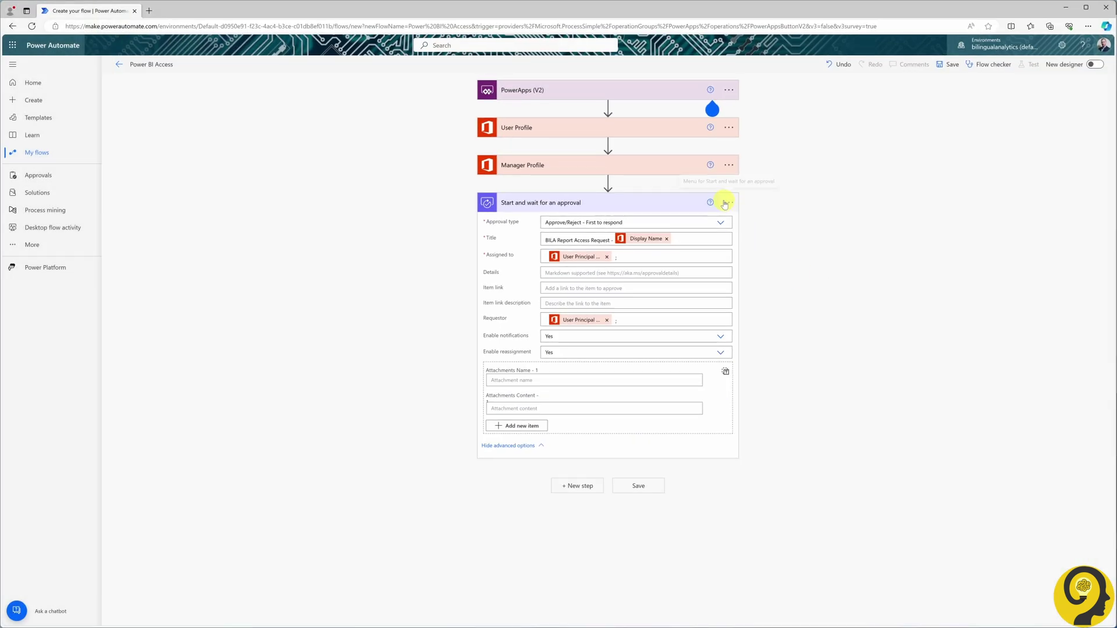
click(728, 202)
click(788, 222)
text(Access)
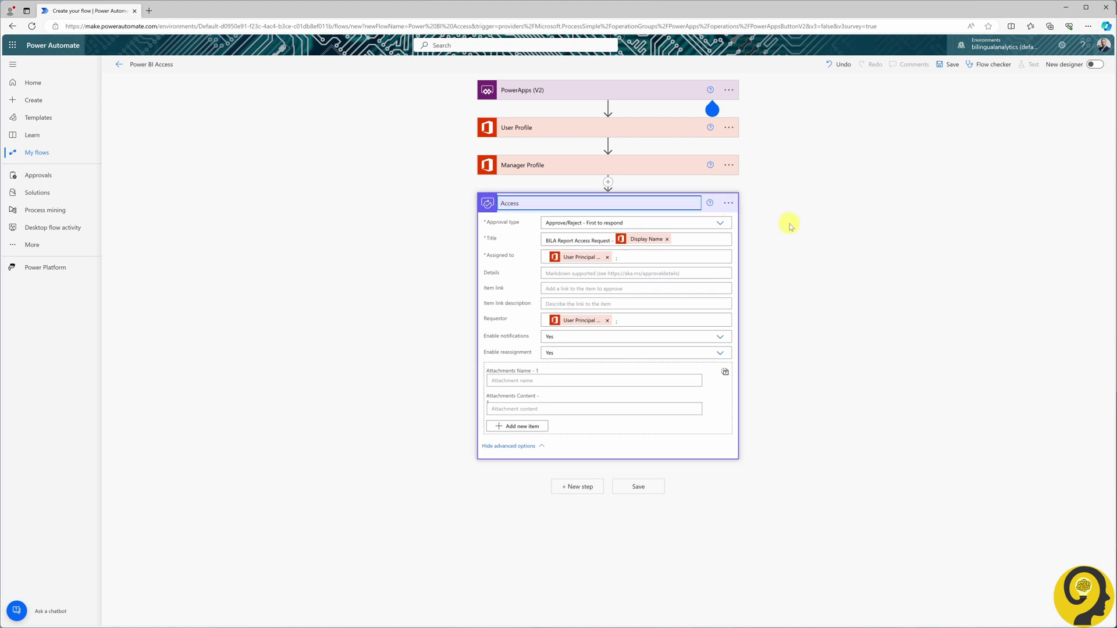
text( Request Approval)
click(789, 226)
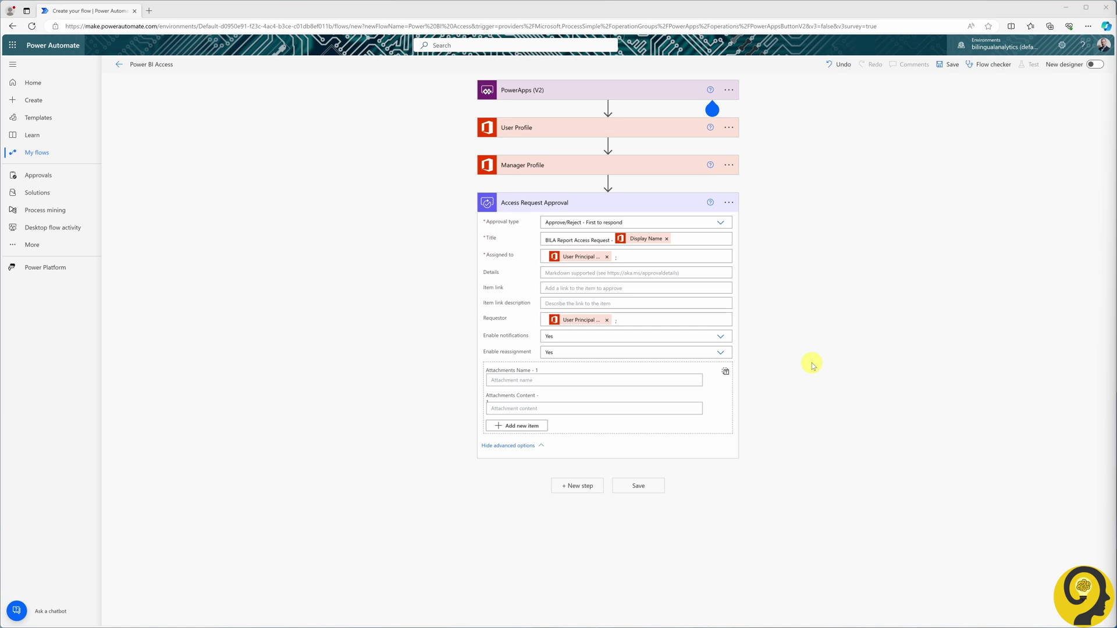
click(585, 486)
Add a Condition step that tests whether the approval's Outcome is equal to a value
text(condit)
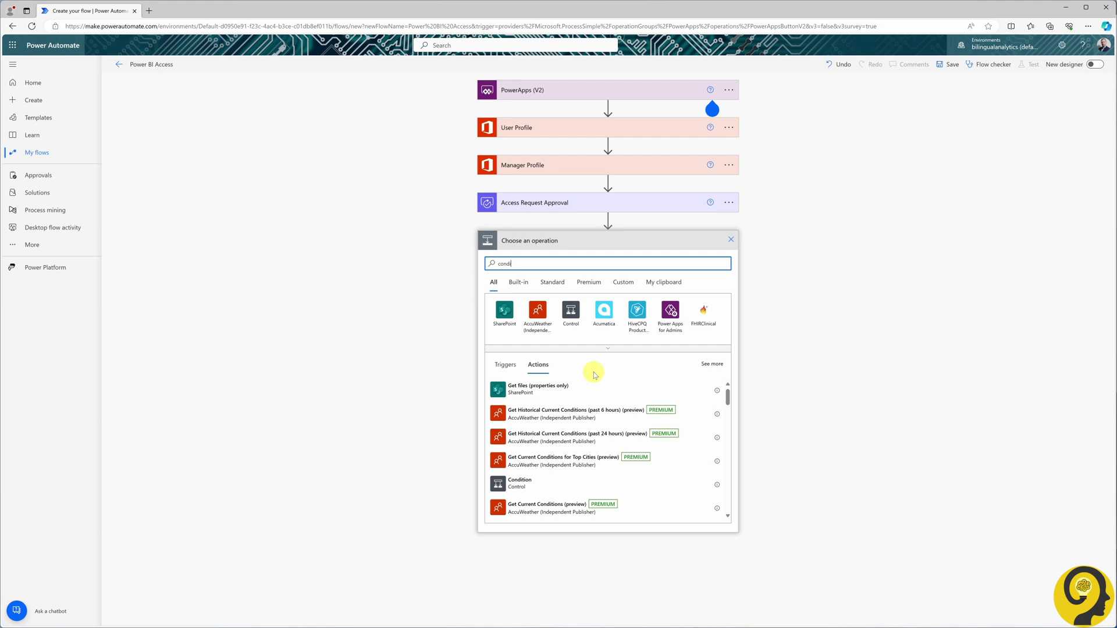
key(BackSpace)
key(BackSpace)
key(BackSpace)
key(BackSpace)
key(BackSpace)
key(BackSpace)
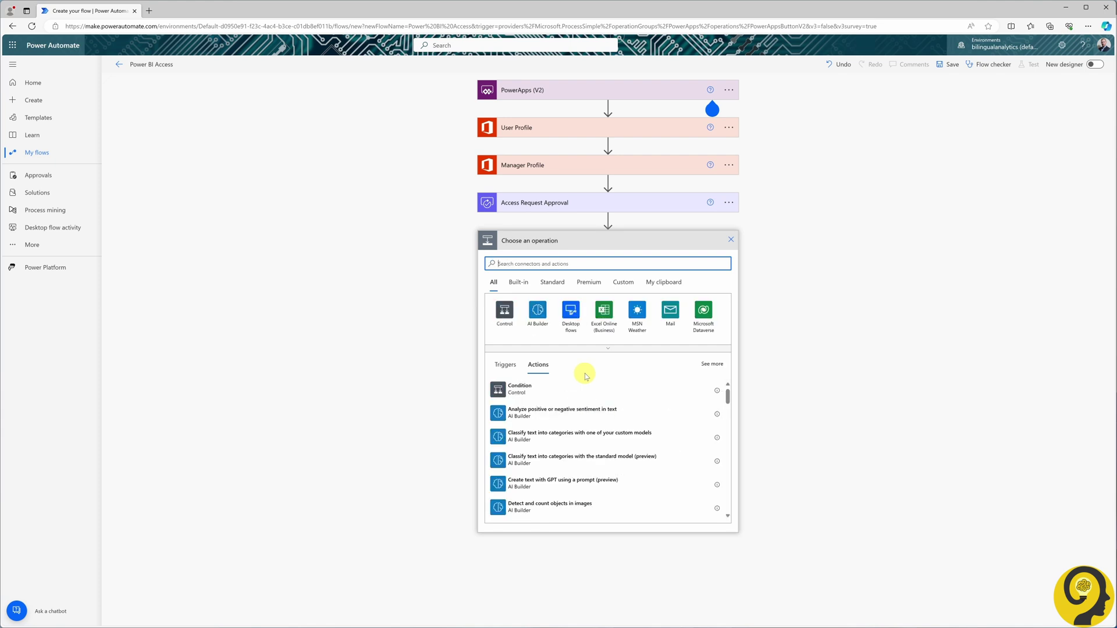
click(534, 389)
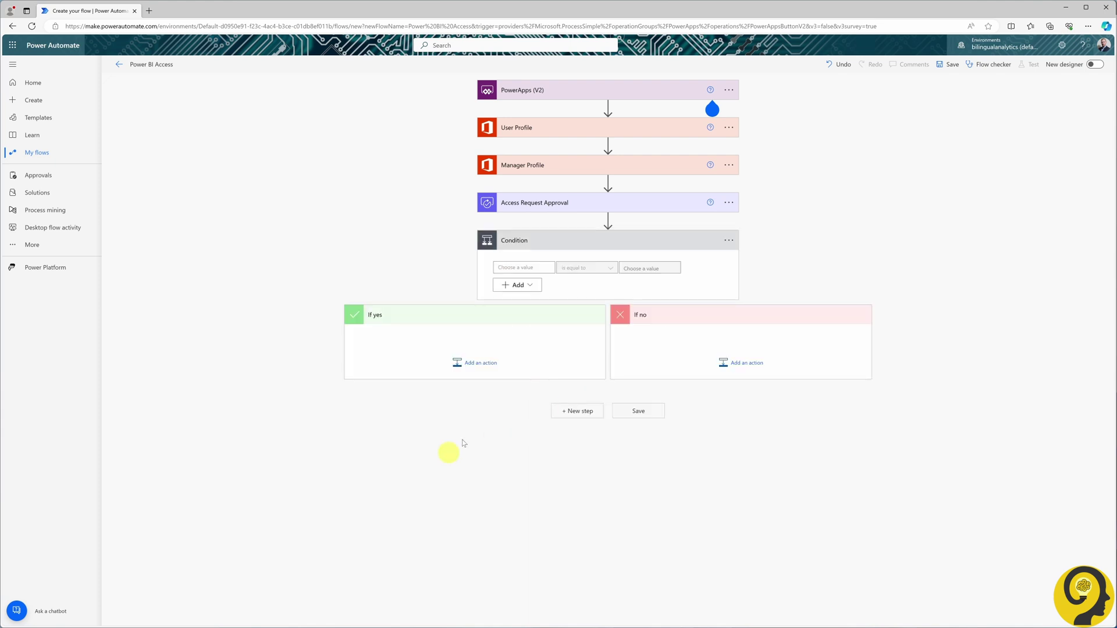
click(525, 267)
text(out)
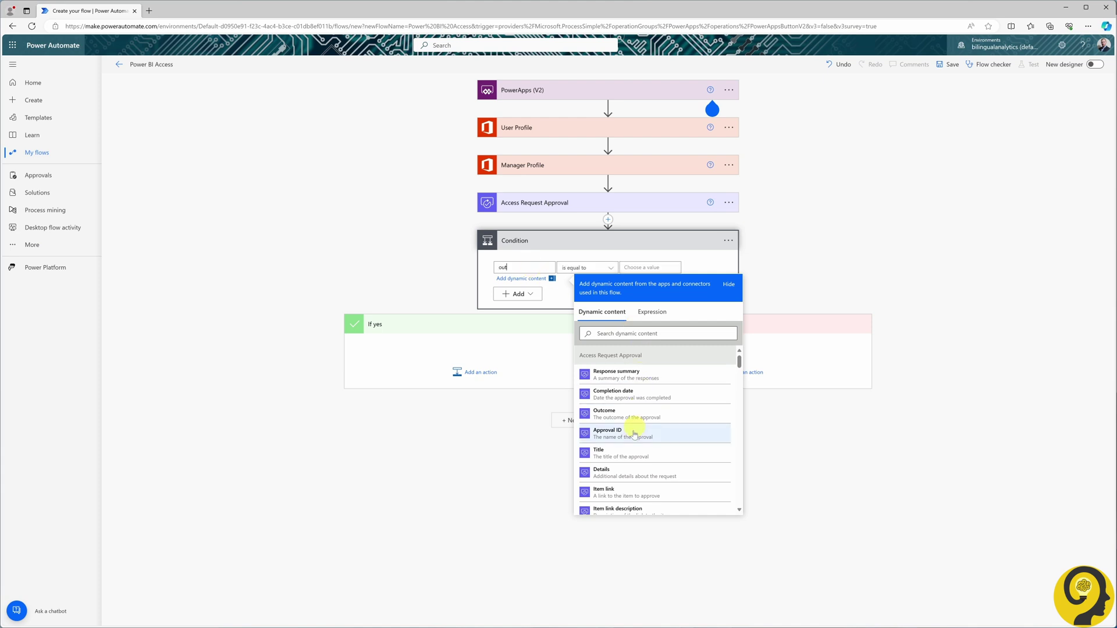
click(632, 333)
text(out)
click(616, 375)
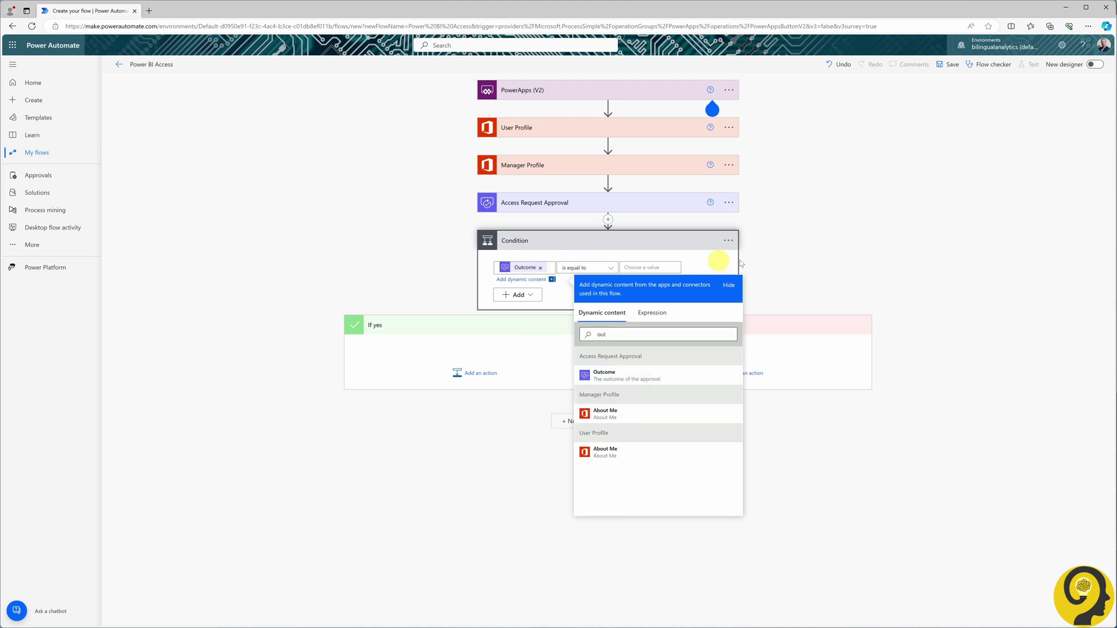
click(798, 260)
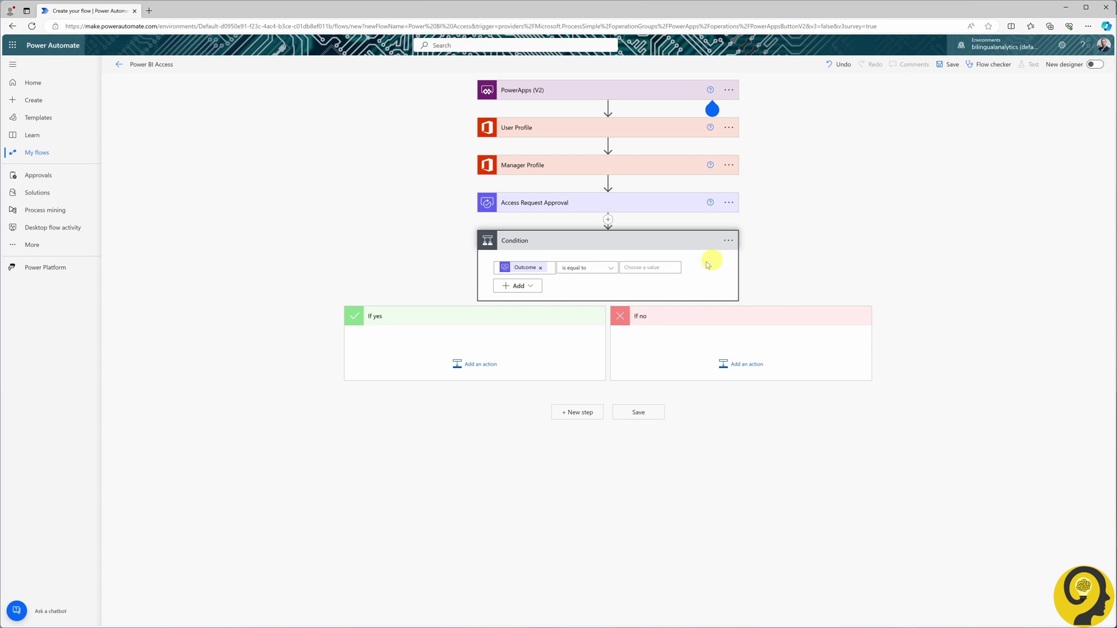
click(667, 266)
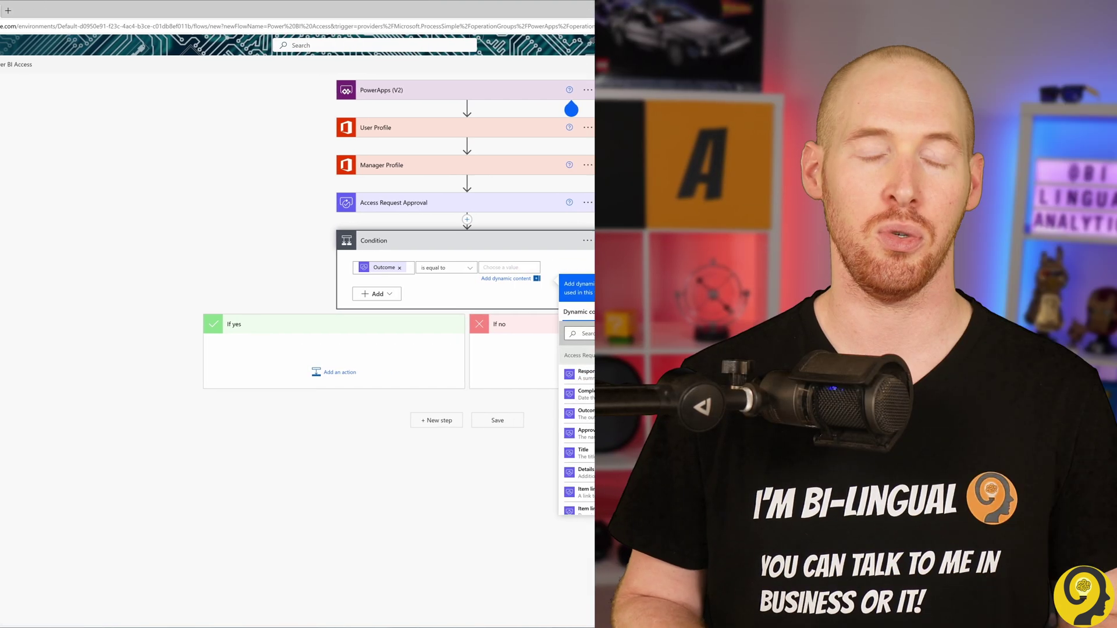
Enter Approve as the comparison value so the condition checks Outcome equals Approve
text(Approve)
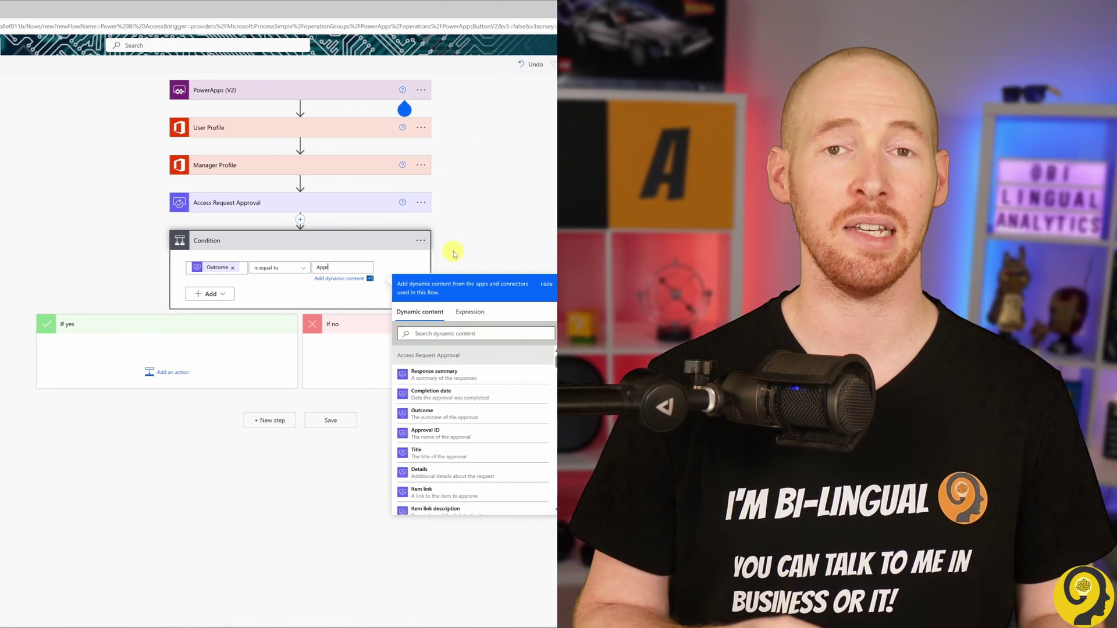
click(414, 254)
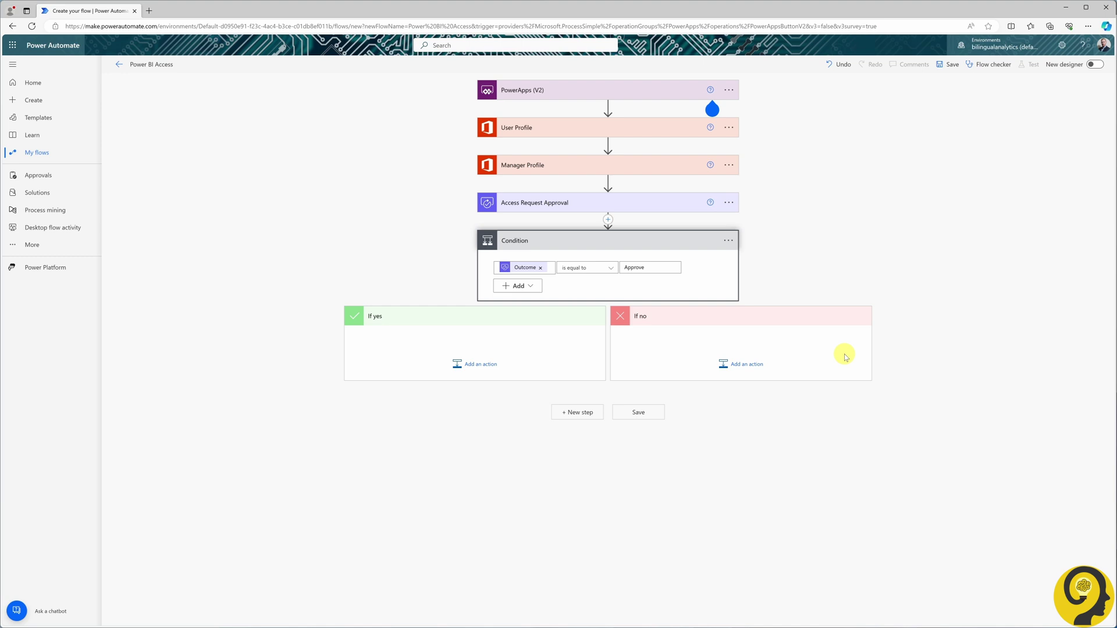
click(743, 364)
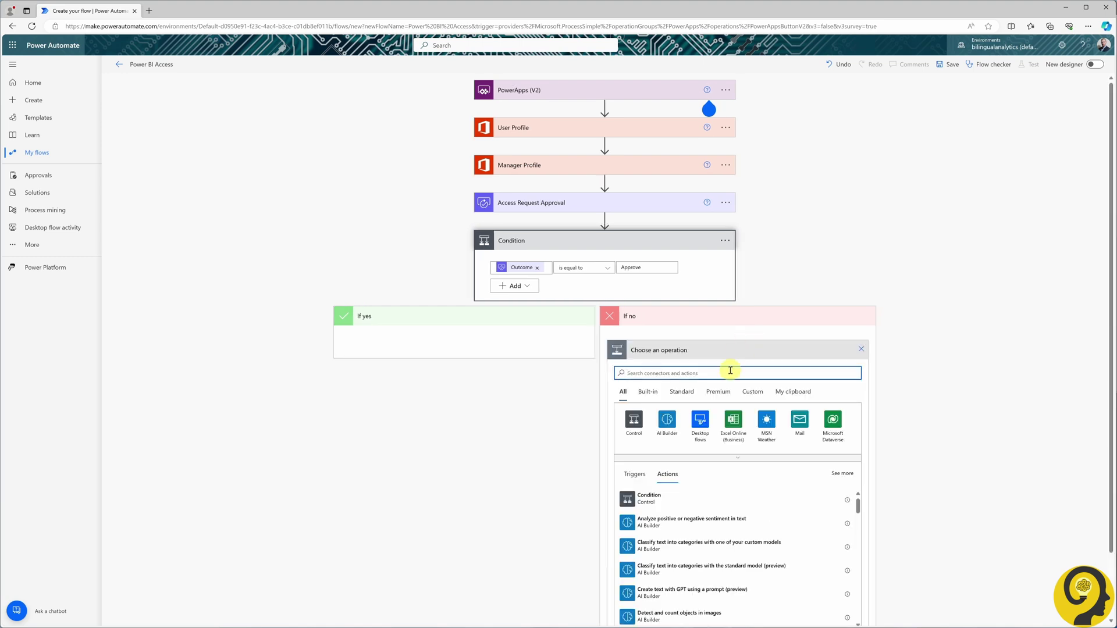
In If no, add a Teams post message step to Chat with Flow bot, recipient User Principal Name
text(teams)
click(634, 420)
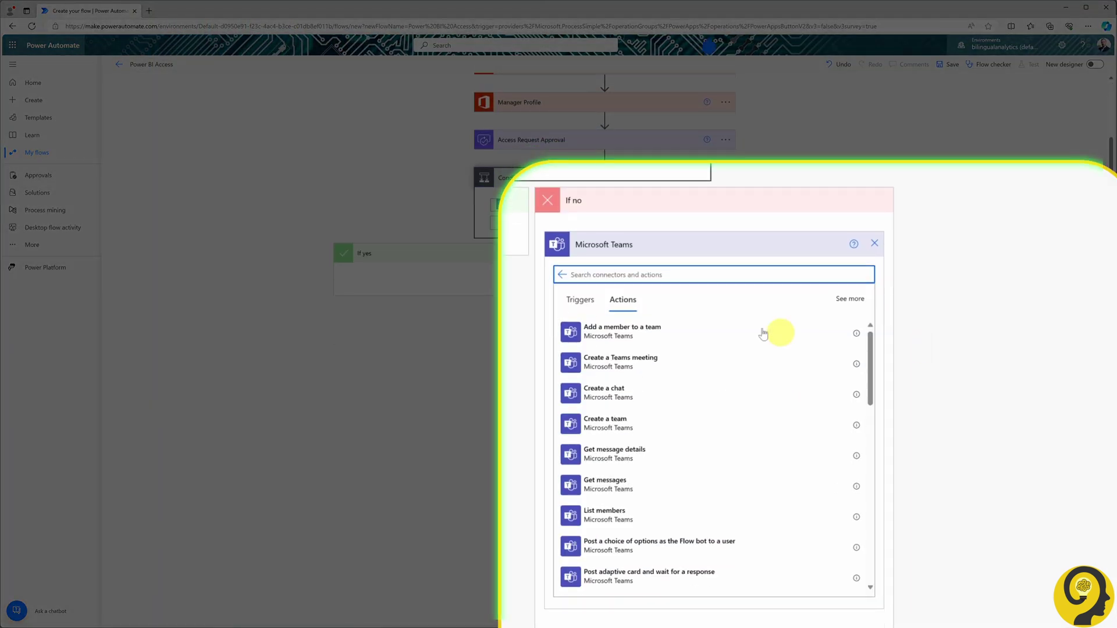
text(post)
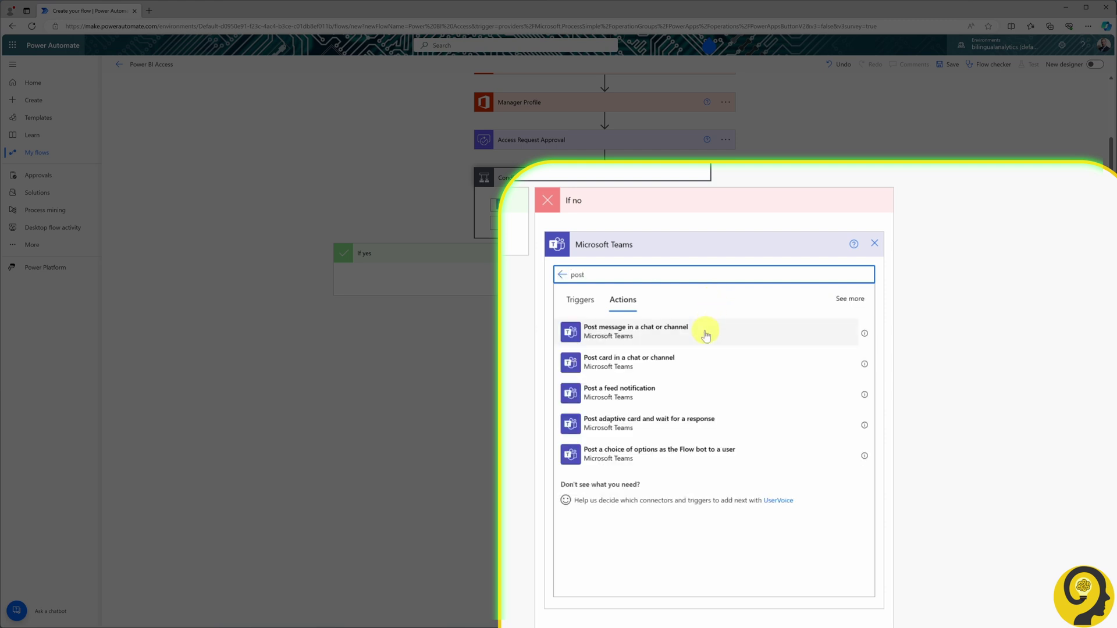
click(706, 335)
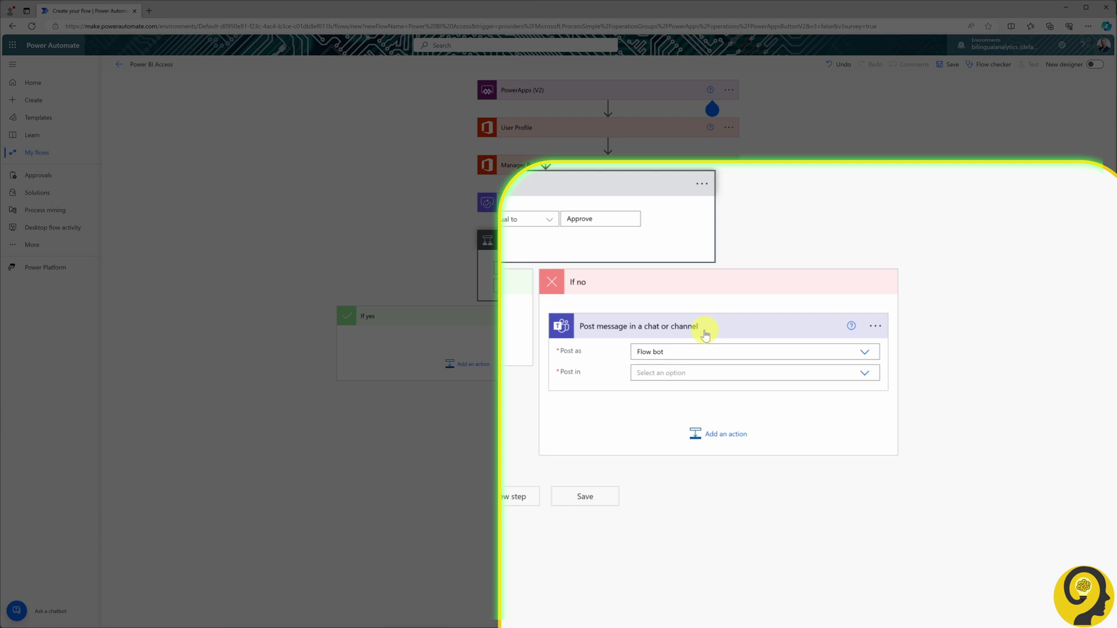
click(865, 373)
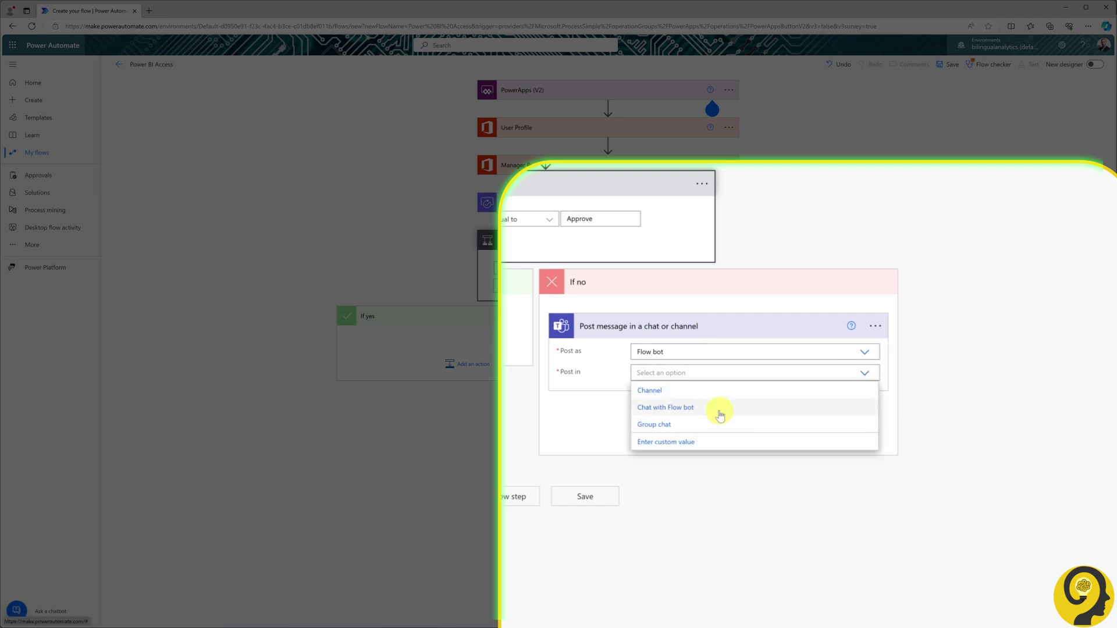
click(720, 414)
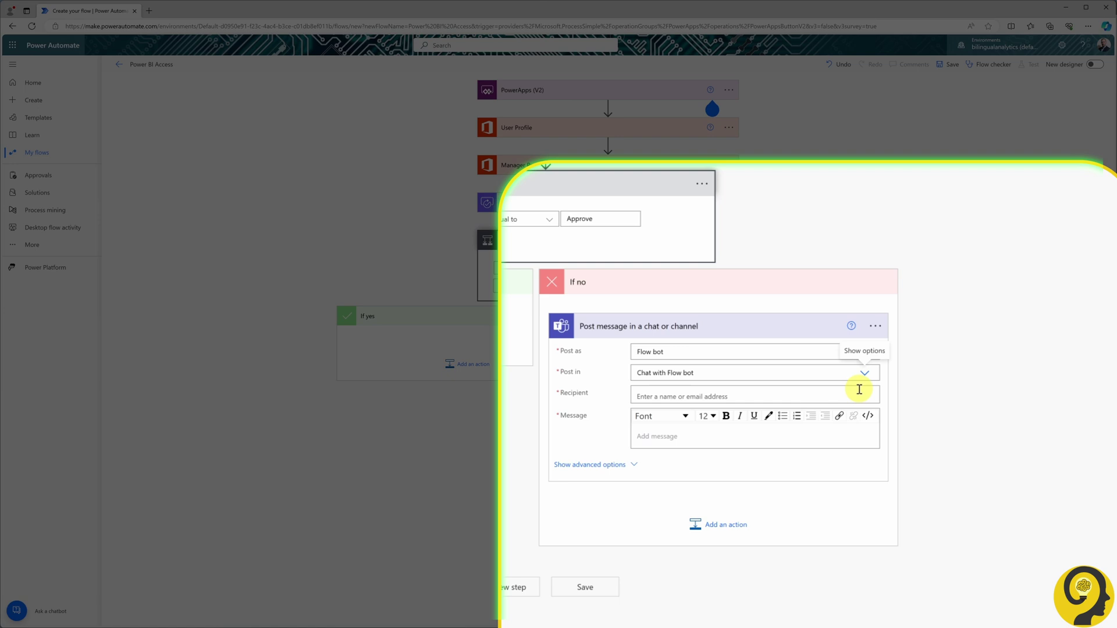
click(859, 389)
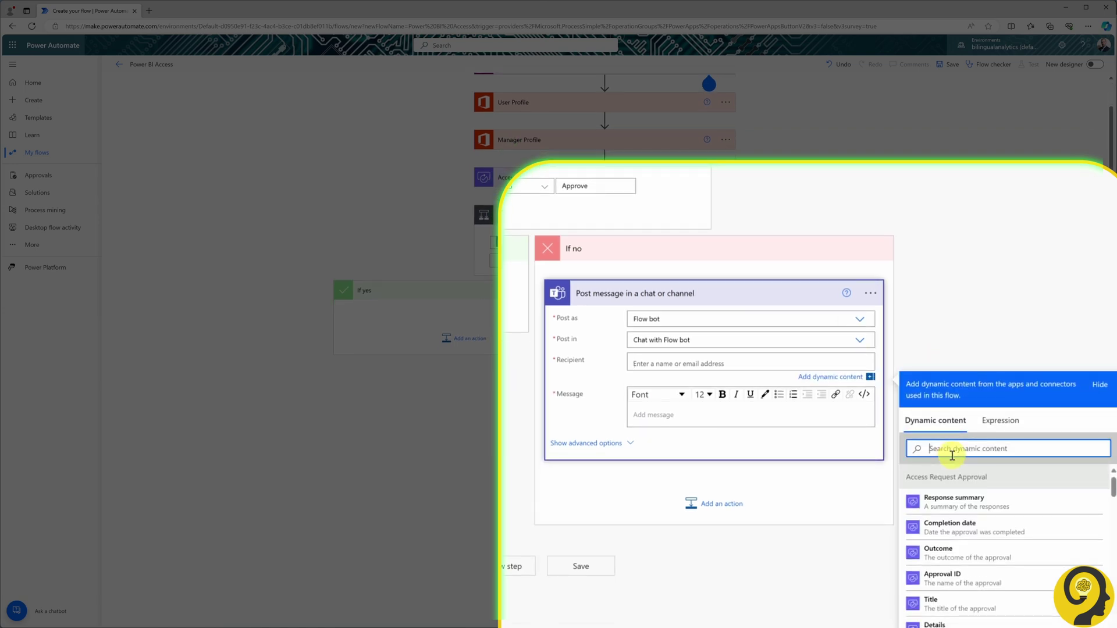
text(user pr)
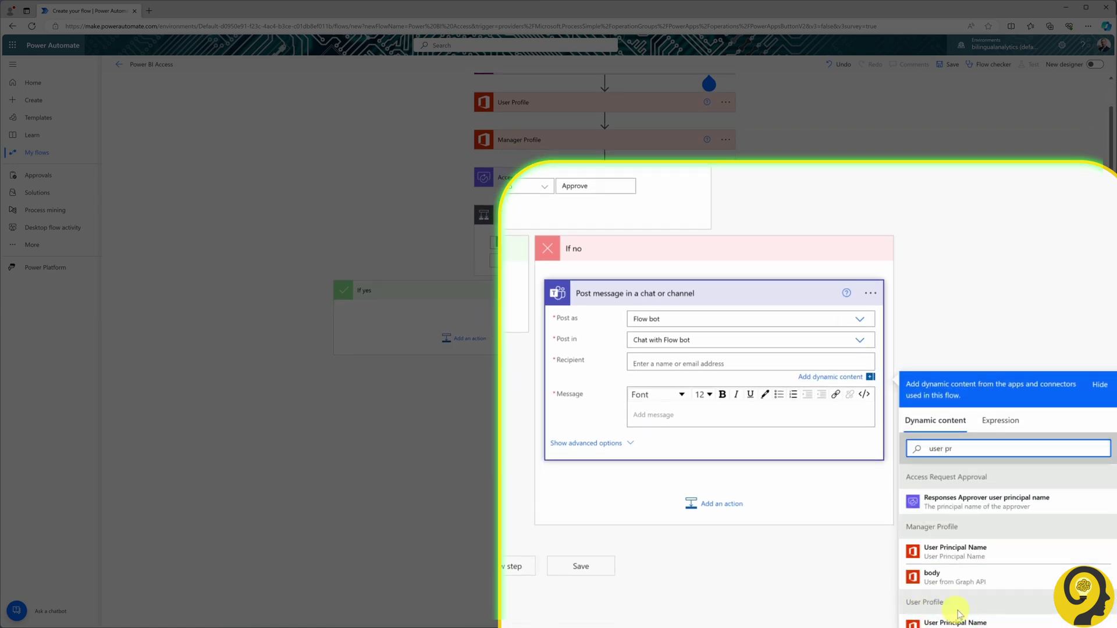
click(957, 620)
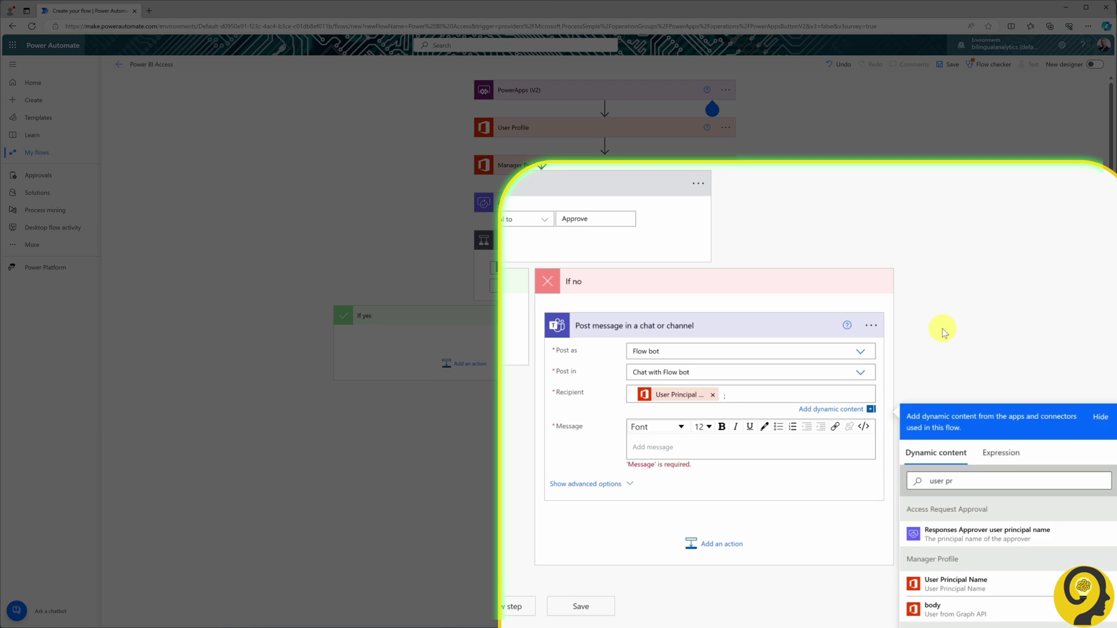
Write 'Dear [Display Name], Your request to access BILA Report has changed: [Outcome] by [approver] at [Completion date].'
click(668, 447)
text(Dear)
click(989, 531)
text(displ)
click(945, 551)
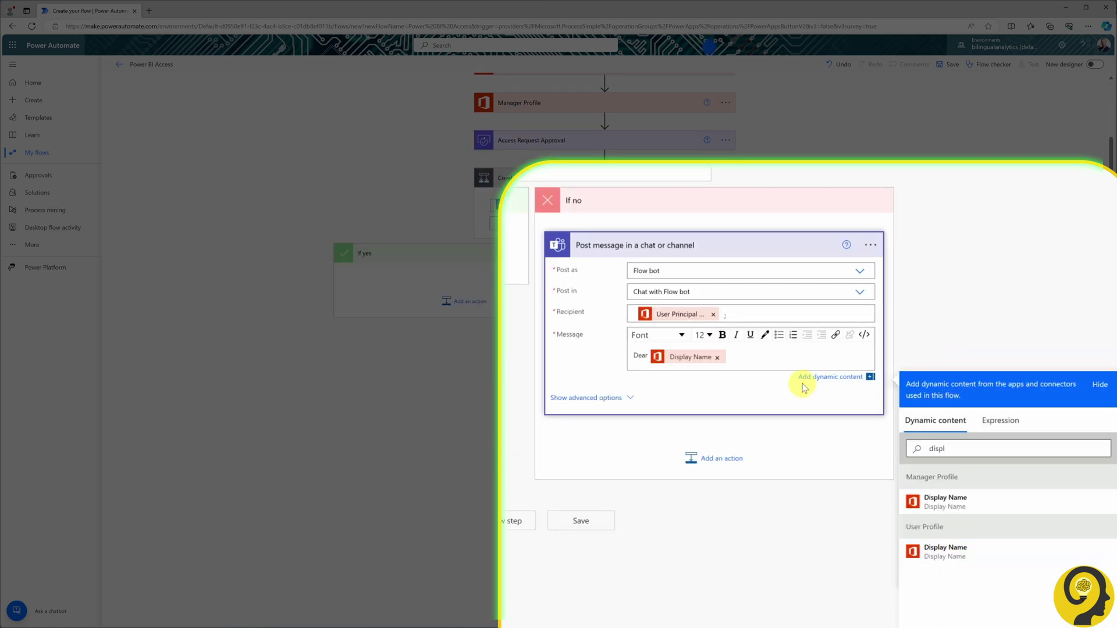
text(,)
key(Return)
text(Your request to access BILA Rep)
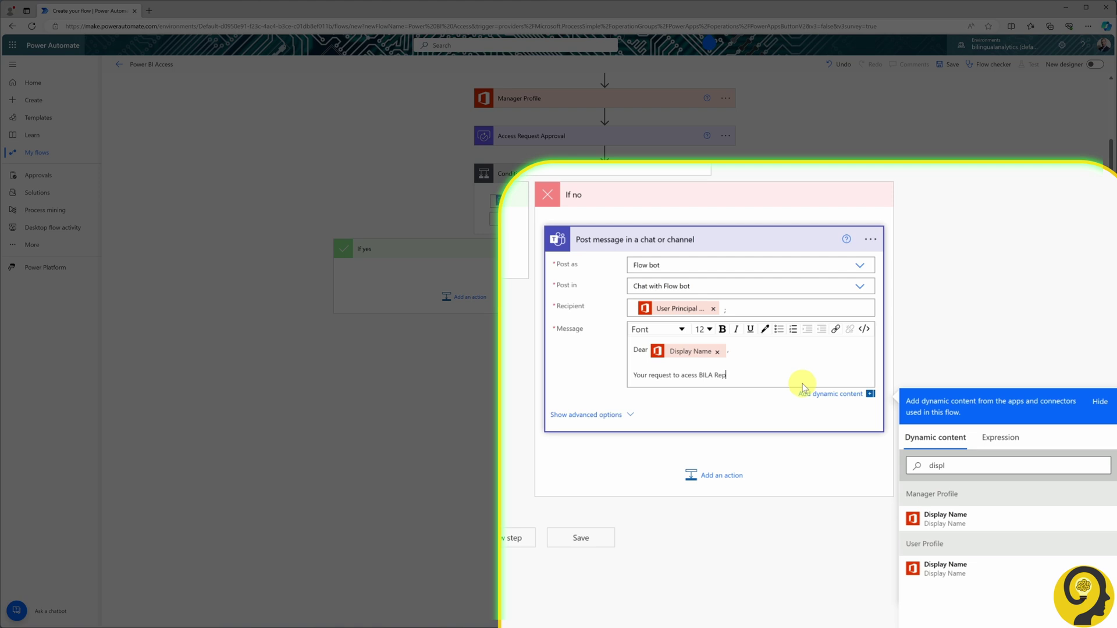
text(ort has changed:)
double_click(956, 465)
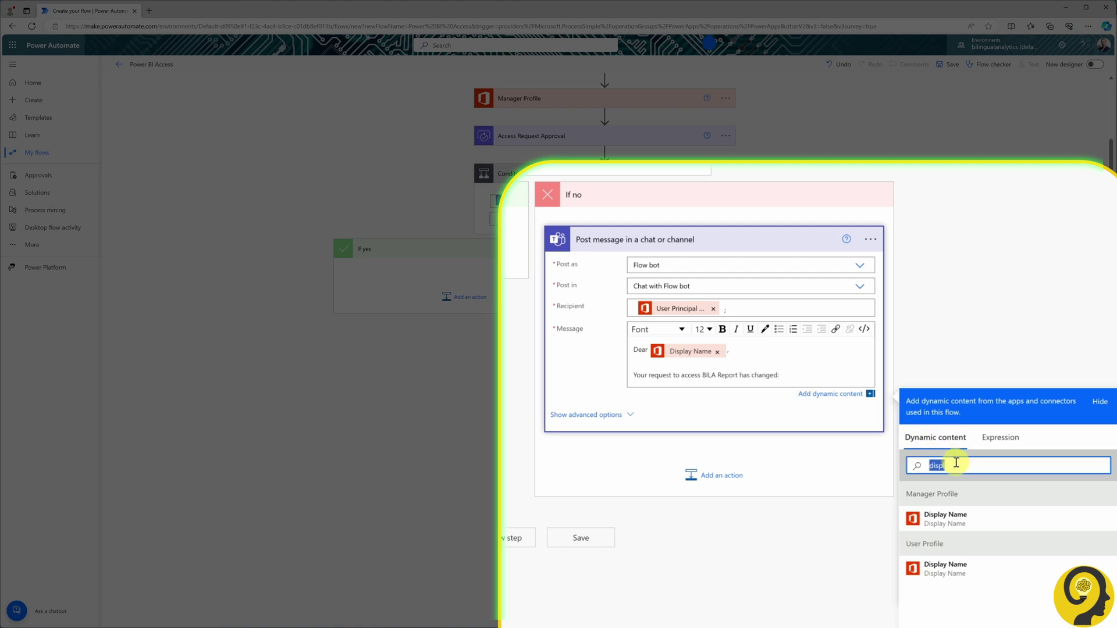
text(outcome)
click(930, 516)
text(by)
double_click(973, 465)
text(displ)
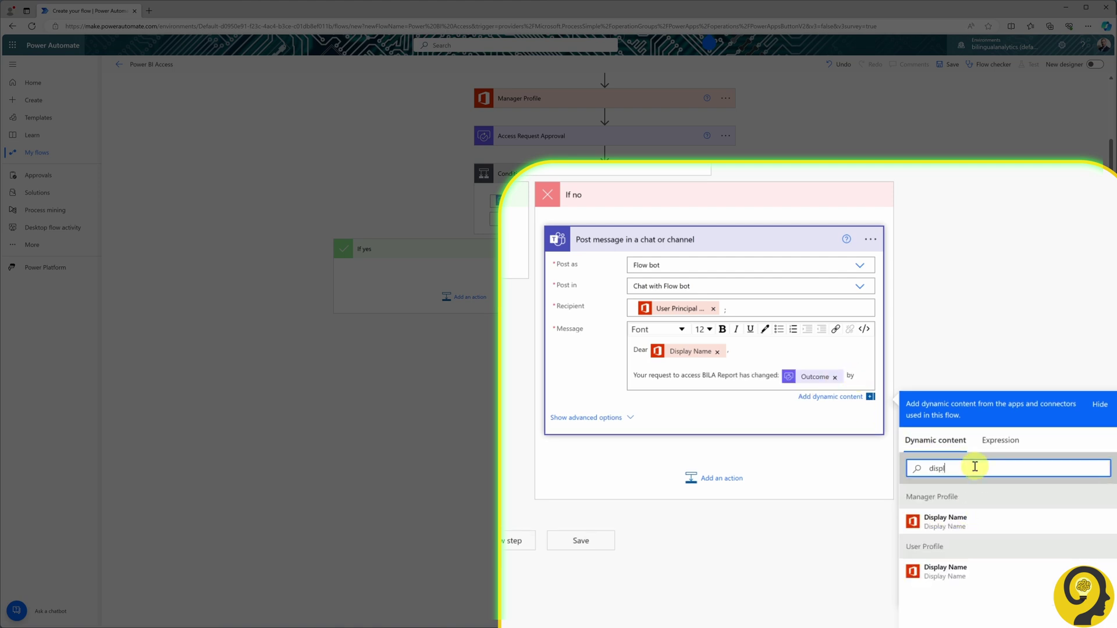
click(945, 519)
text(at)
double_click(928, 481)
text(comple)
click(966, 534)
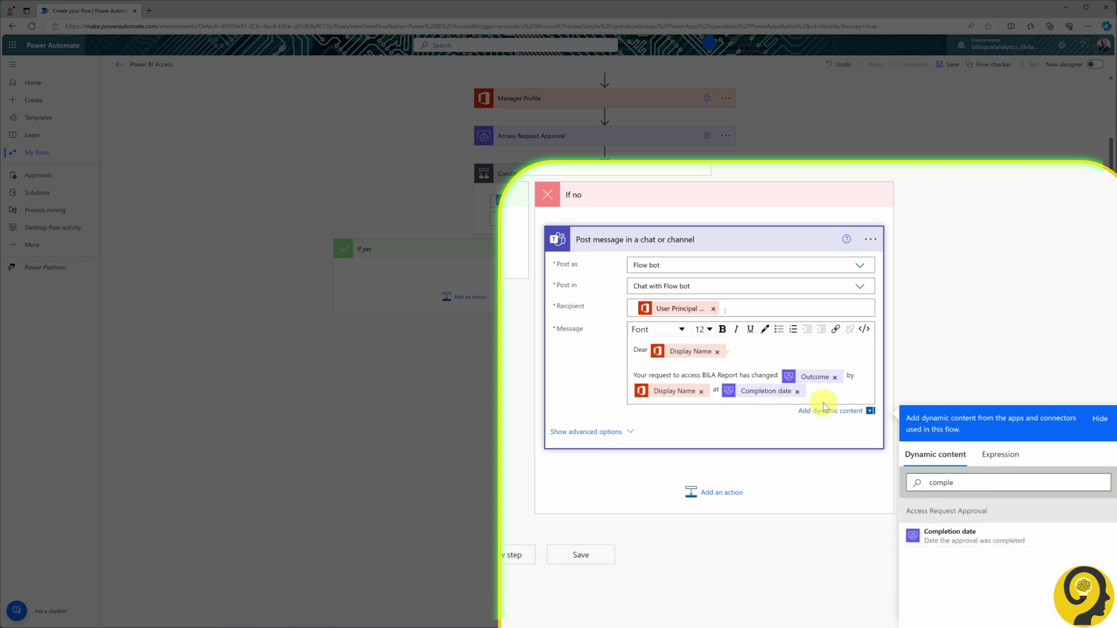
text(.)
Add 'If you require further assistance please reach out to the BI Team.' and a 'Thanks' sign-off
key(Return)
key(Return)
text(If you require further assis)
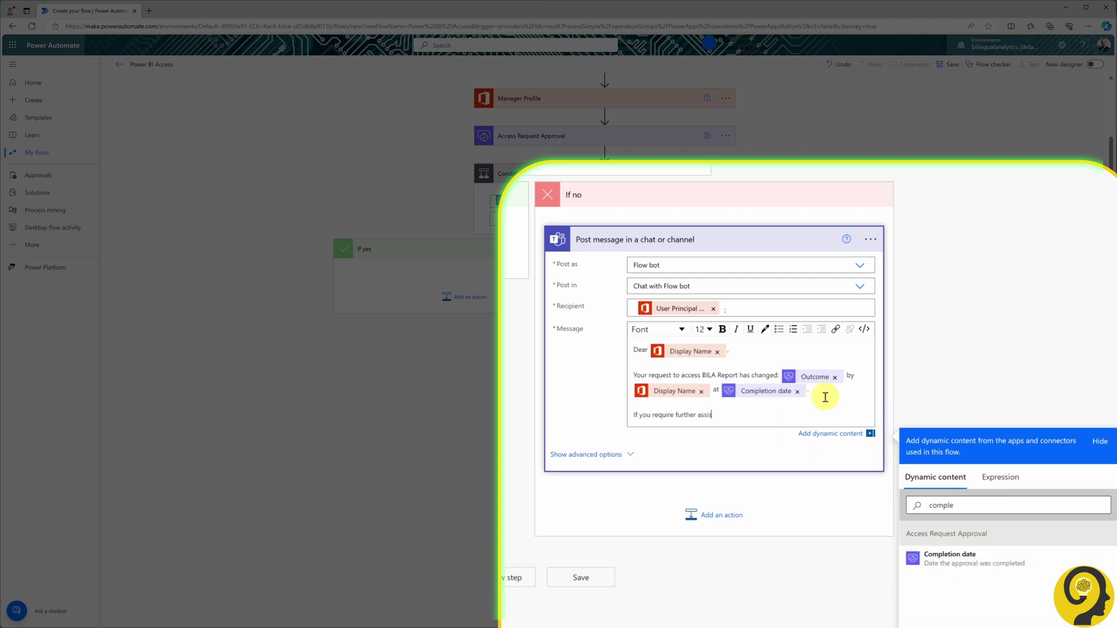
text(tance please reach out to the BI Team.)
key(Return)
key(Return)
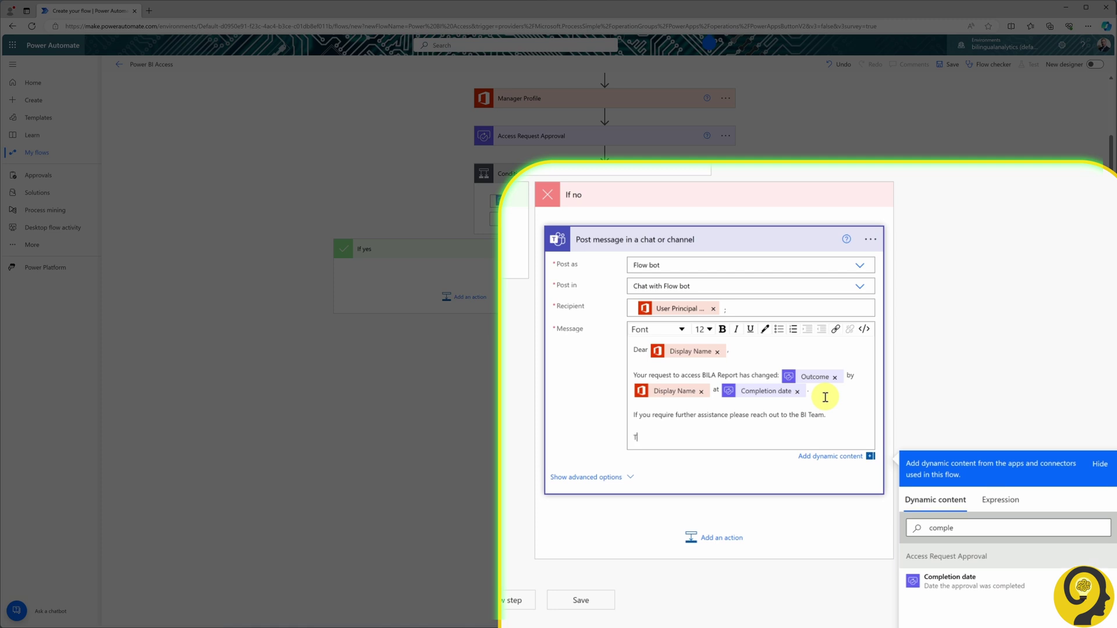
text(Thanks)
Rename the Teams message step to 'Notify User - Reject'
click(858, 343)
click(907, 358)
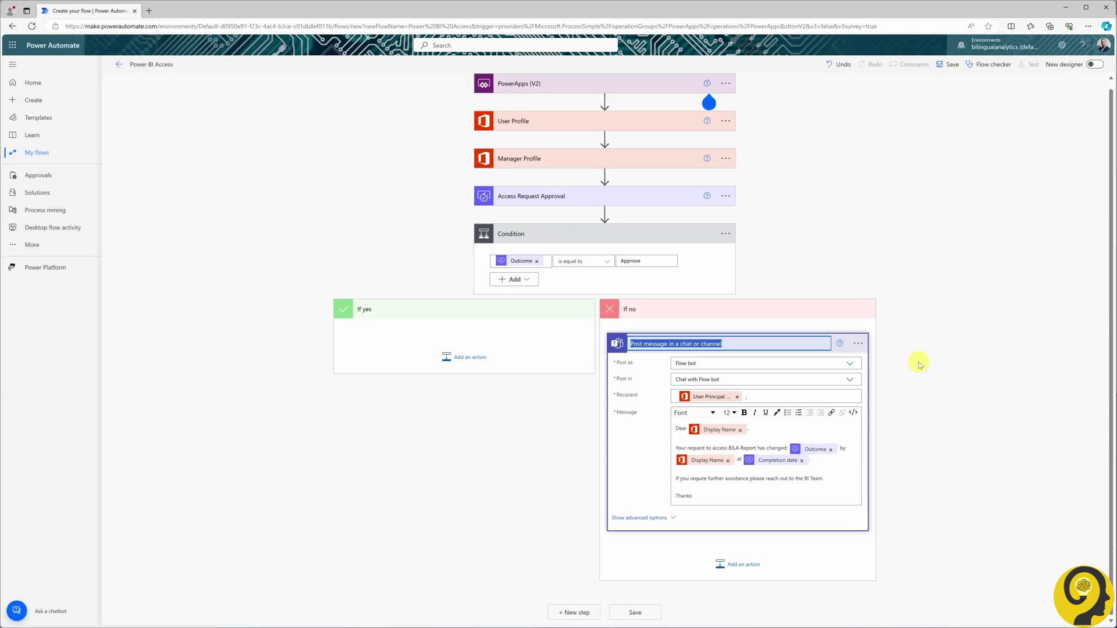
text(Notify User - Reject)
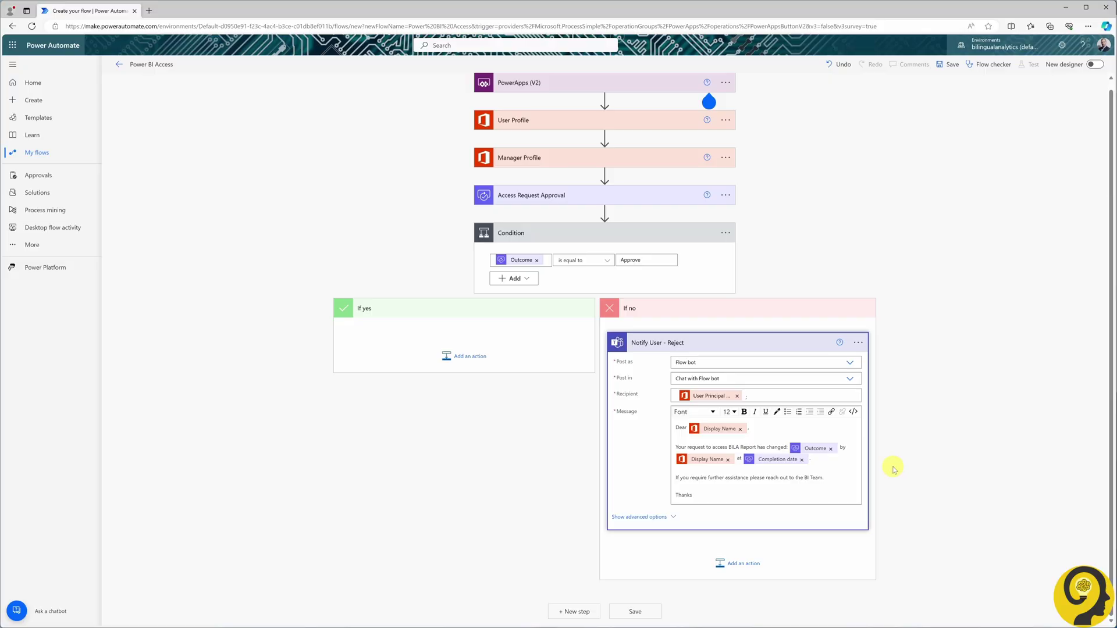
click(732, 563)
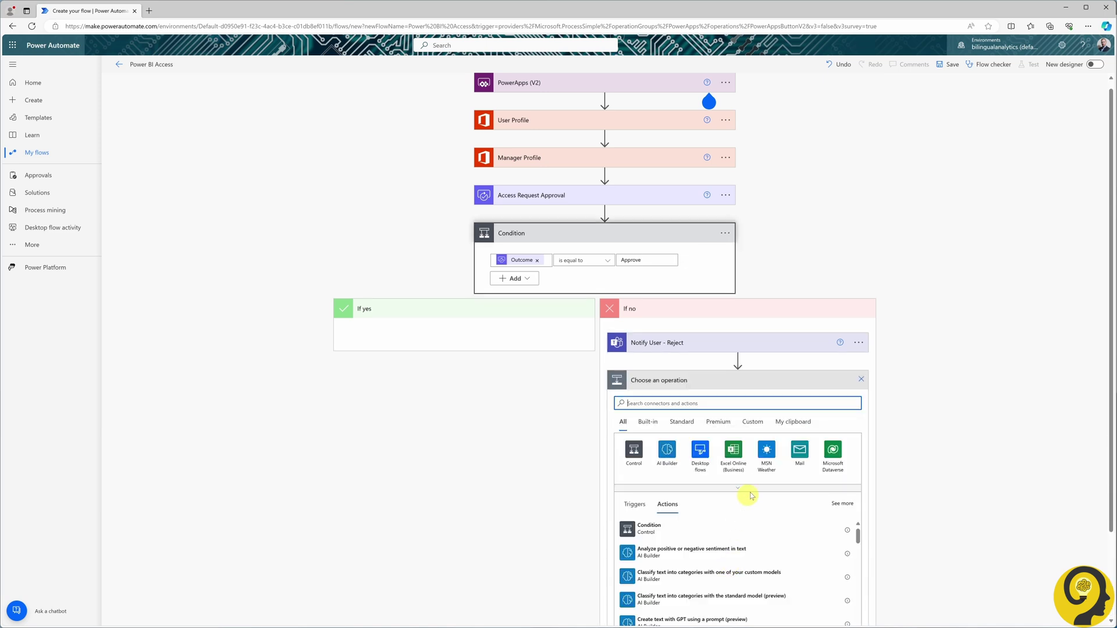
Add a Terminate step with status Failed and rename it 'Terminate - Reject'
scroll(750, 495, down, 2)
text(terminate)
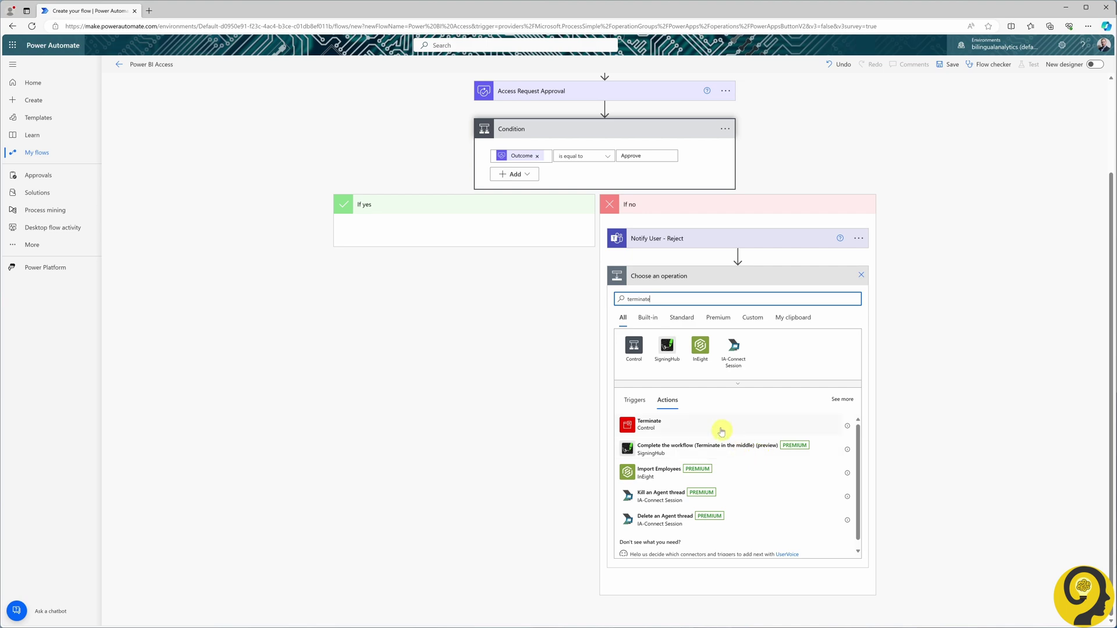
click(720, 425)
click(718, 408)
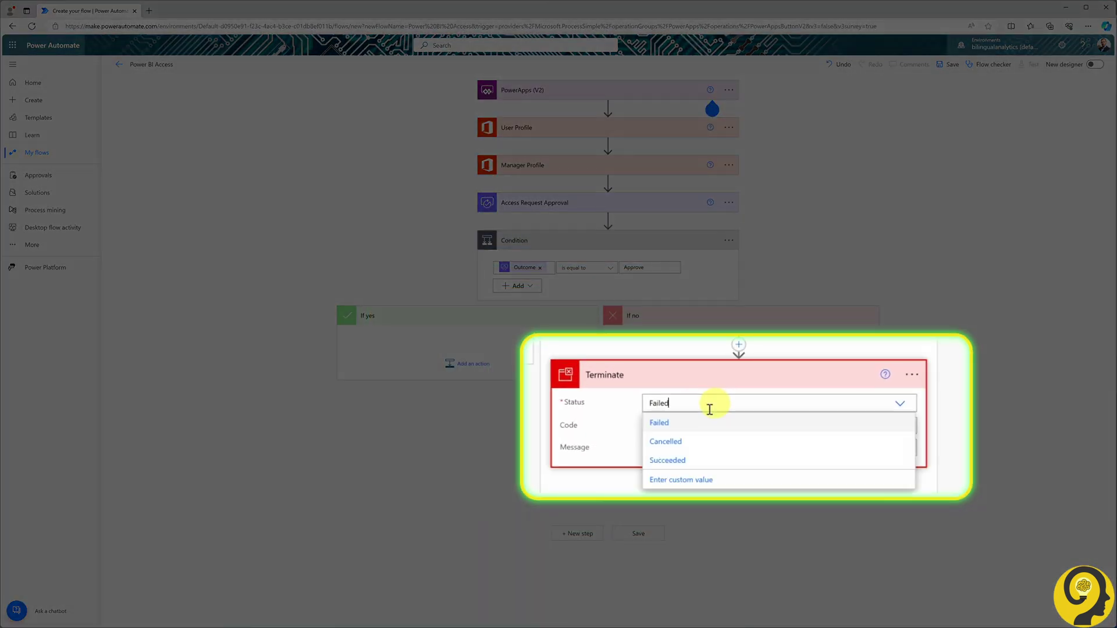
click(674, 429)
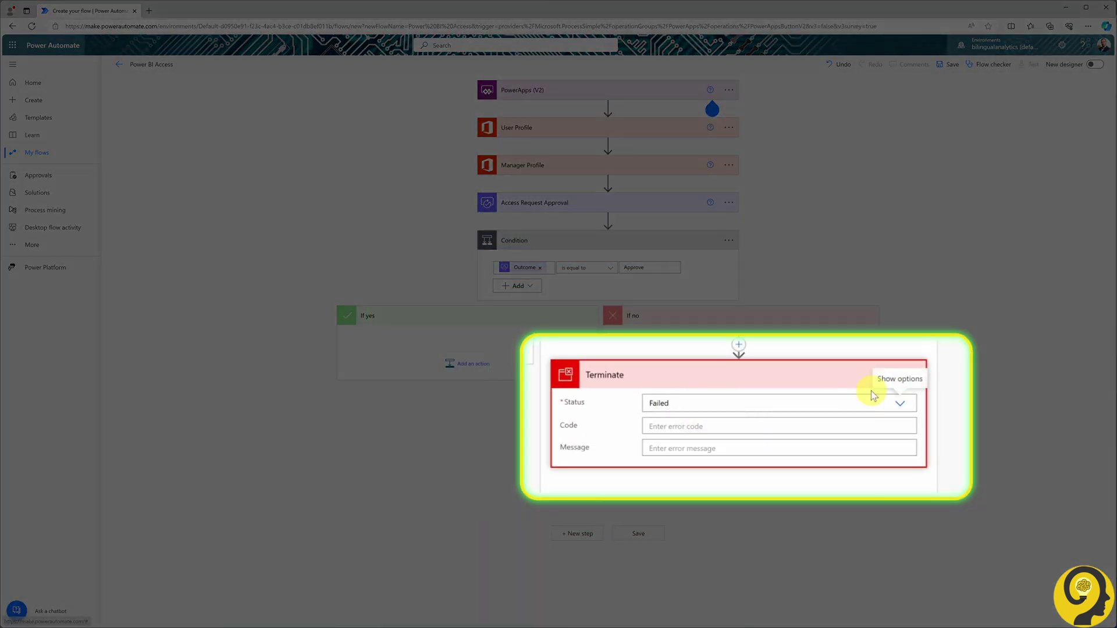
click(910, 378)
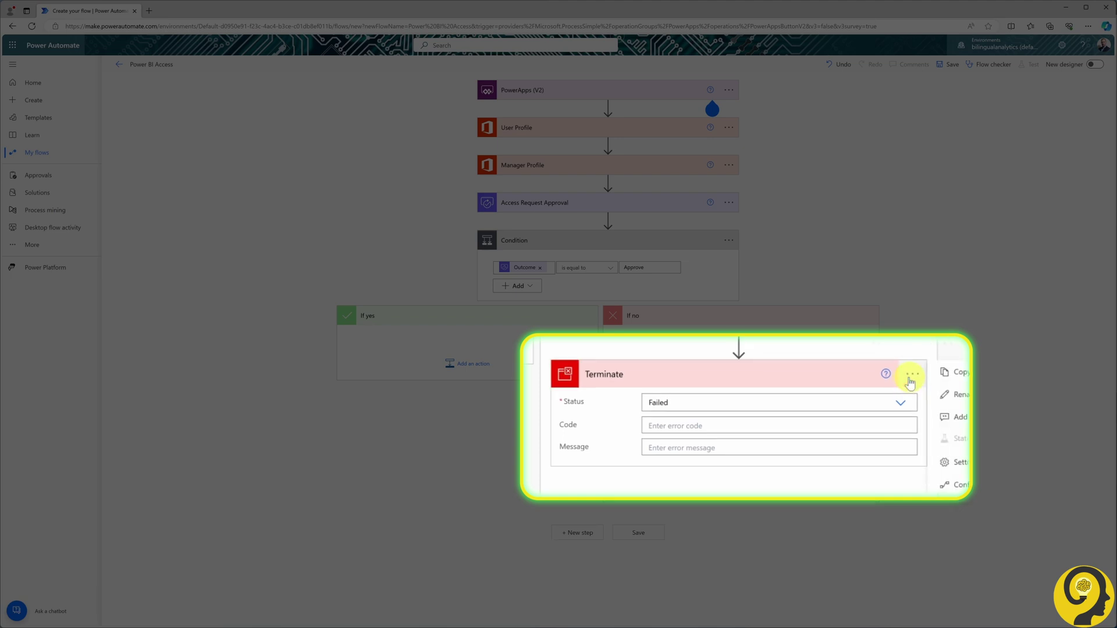
click(948, 392)
key(End)
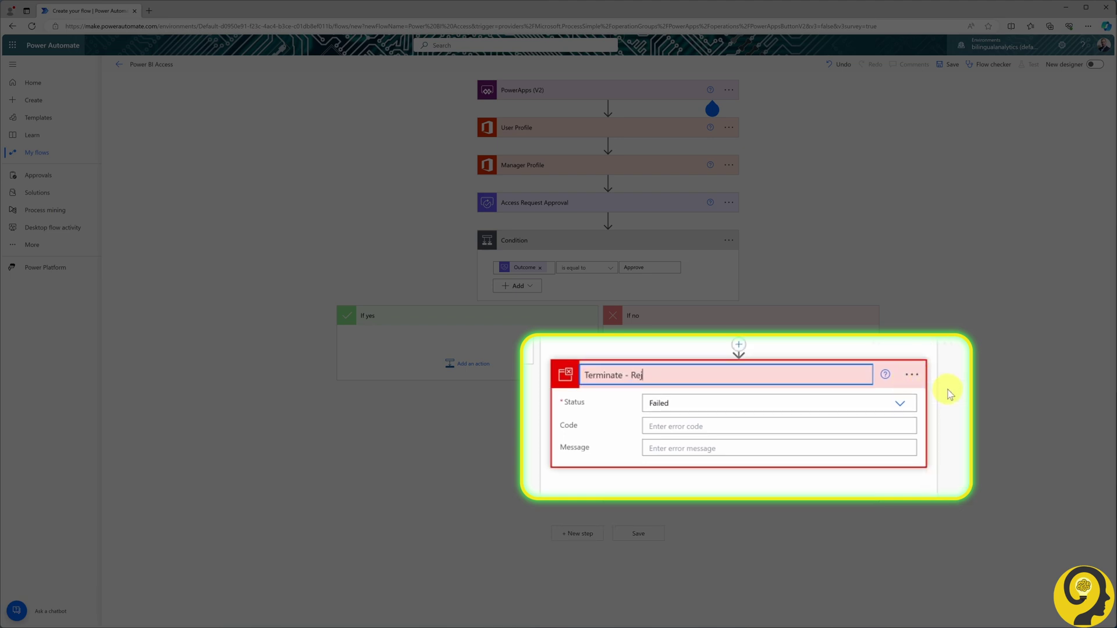
click(954, 385)
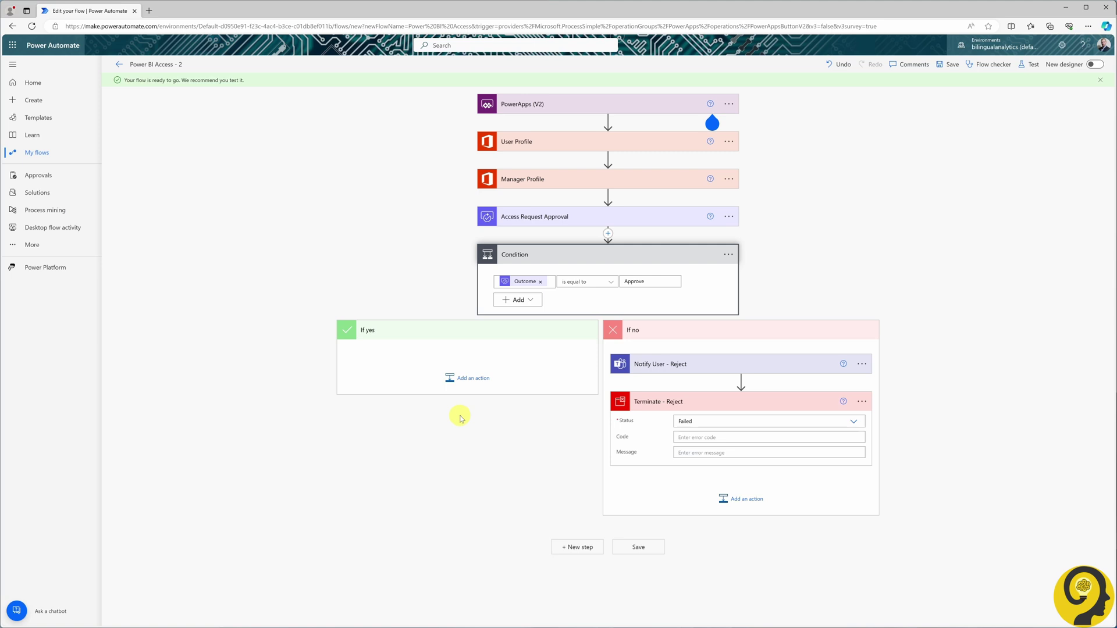
In If yes, add an Office 365 Groups Add member to group step: Report_Access, User Principal Name
click(462, 378)
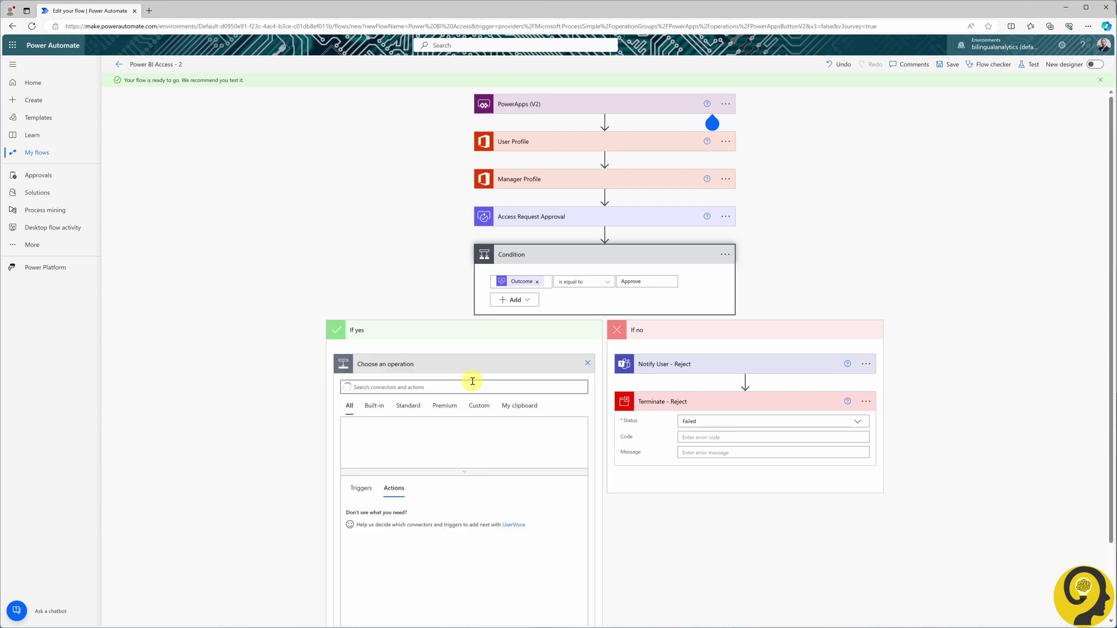
text(cffice 365)
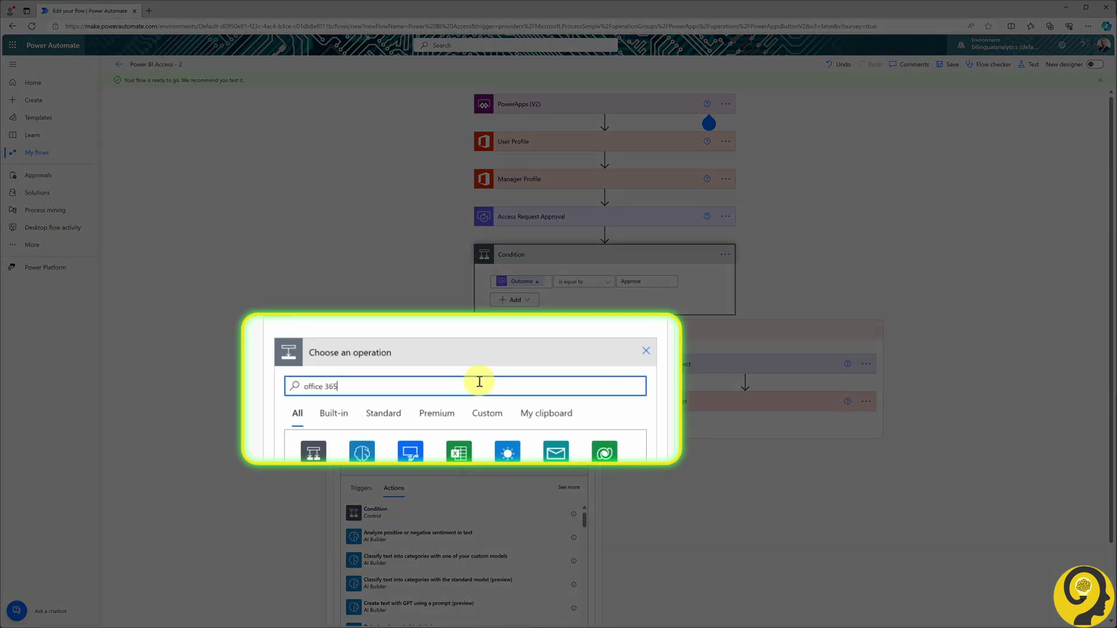
scroll(480, 382, down, 2)
click(459, 327)
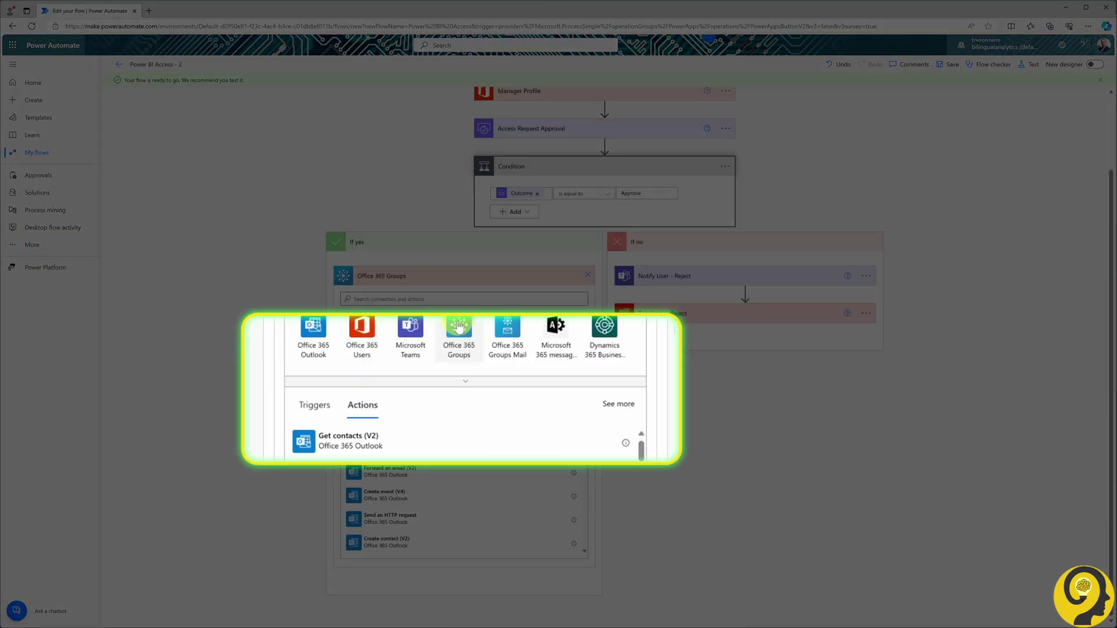
click(429, 338)
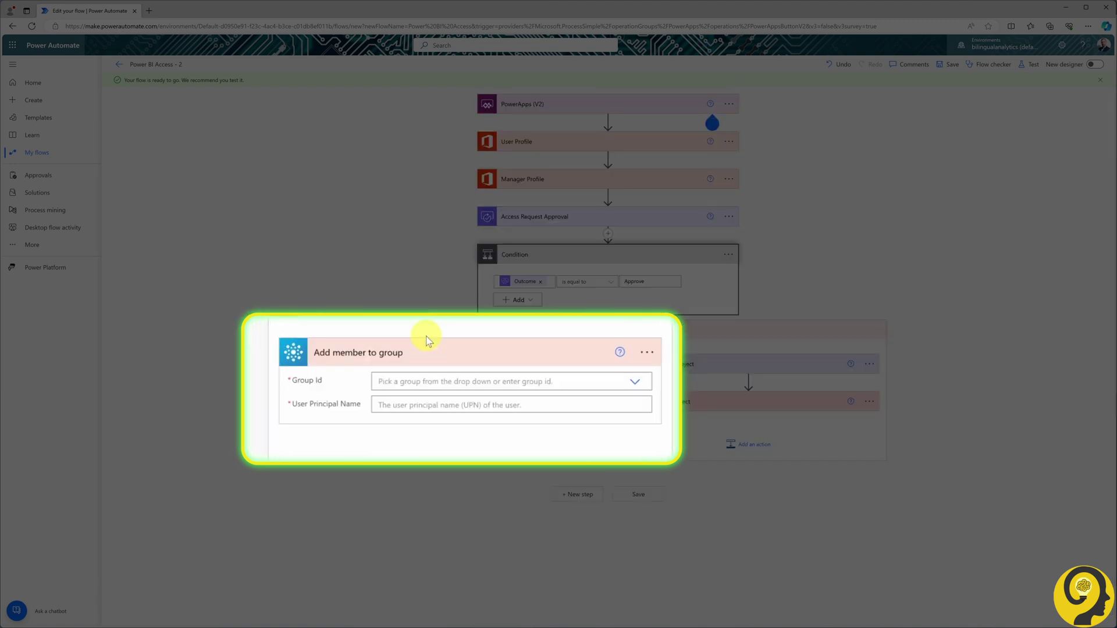
click(638, 382)
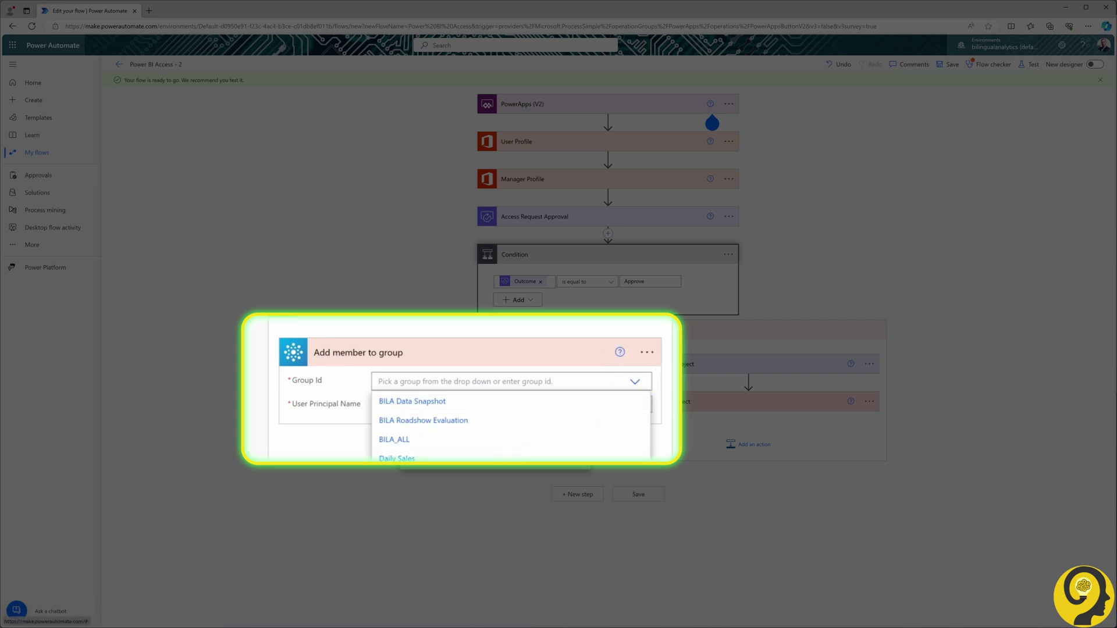
click(524, 477)
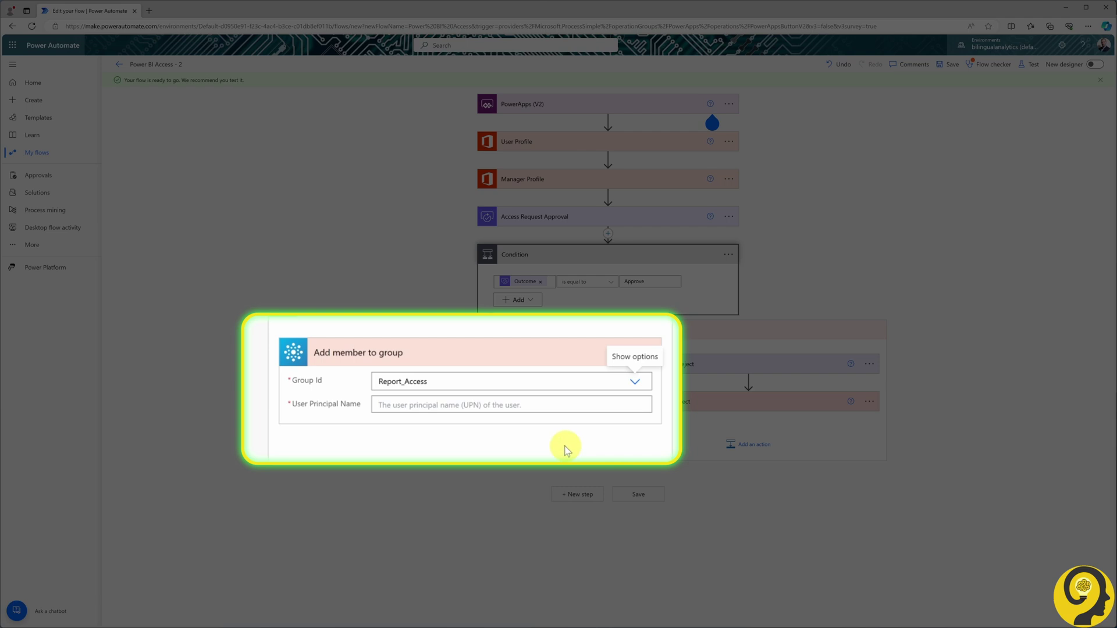
click(531, 407)
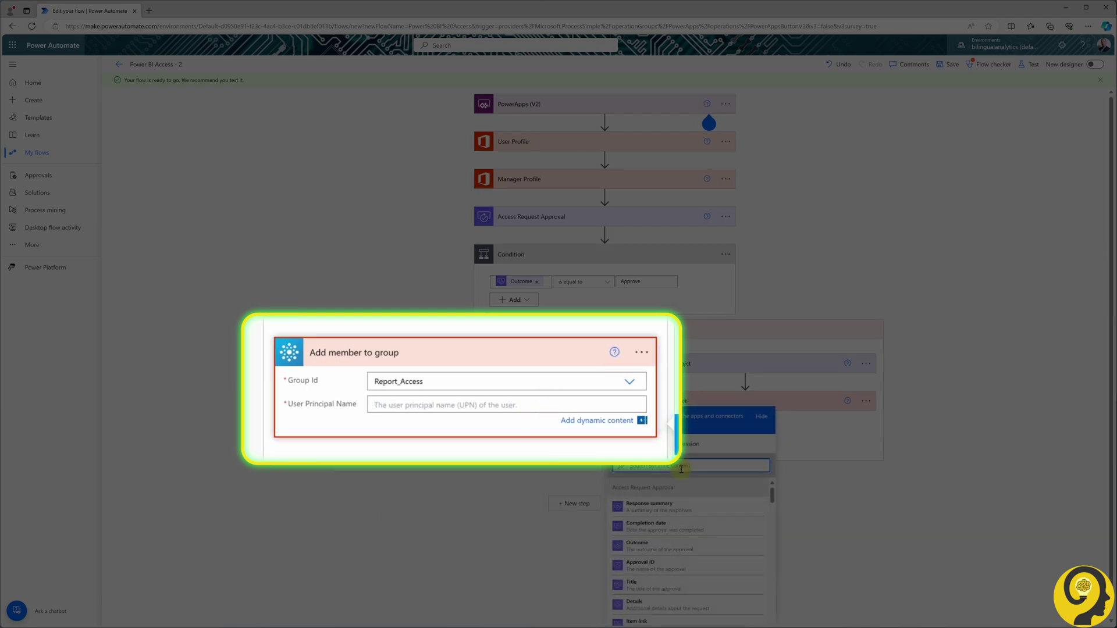
text(princ)
scroll(670, 550, down, 1)
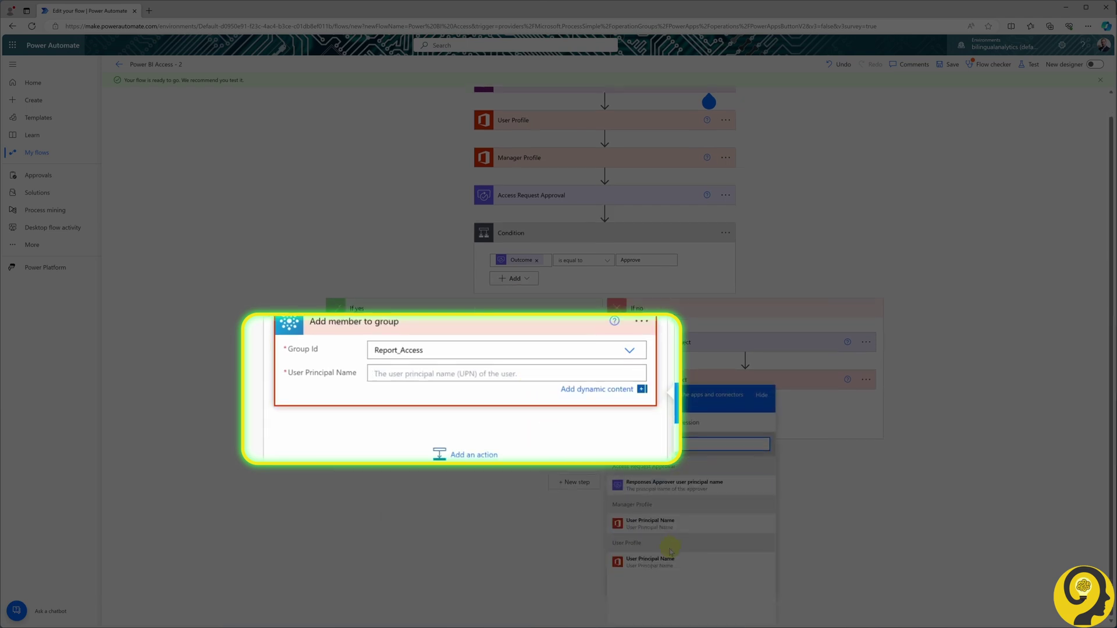
click(707, 558)
click(561, 456)
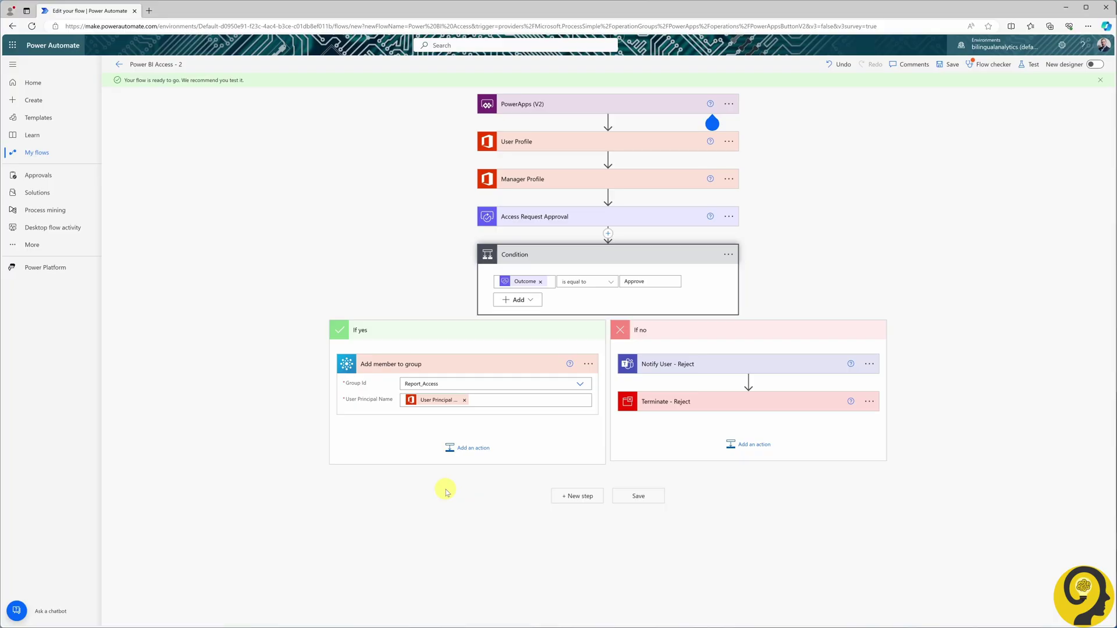
Add a Microsoft Teams 'Post message in a chat or channel' action after Add member to group
click(462, 447)
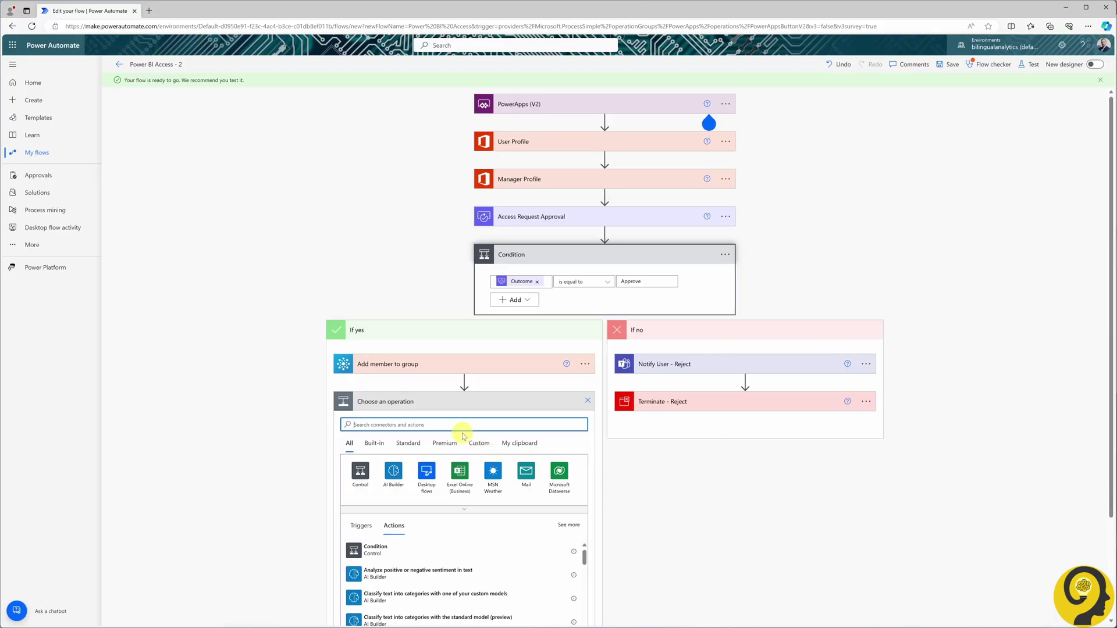
text(teams)
scroll(451, 429, down, 2)
click(437, 359)
text(post)
click(395, 352)
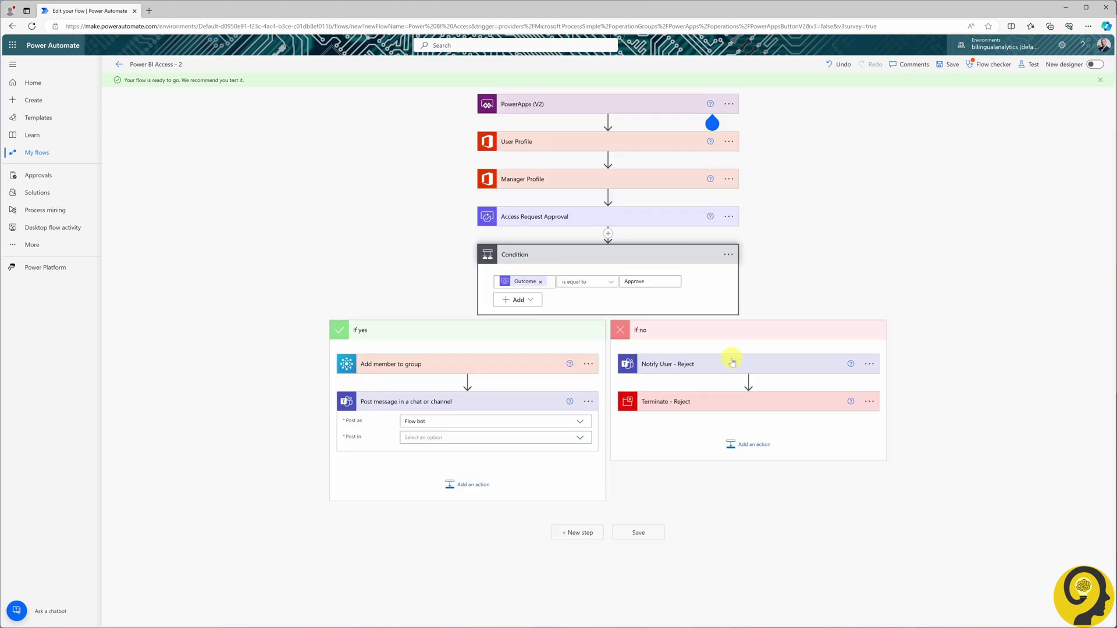
Set the Teams post to Chat with Flow bot, with User Principal Name as recipient
scroll(499, 371, down, 2)
click(489, 379)
click(487, 406)
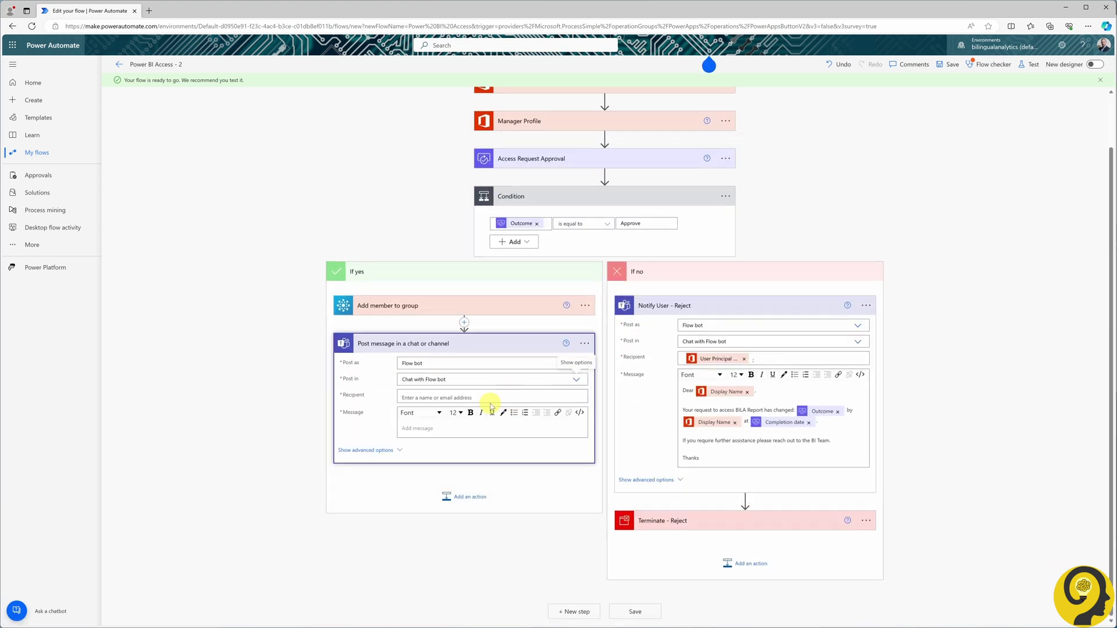
click(492, 398)
text(user)
click(656, 469)
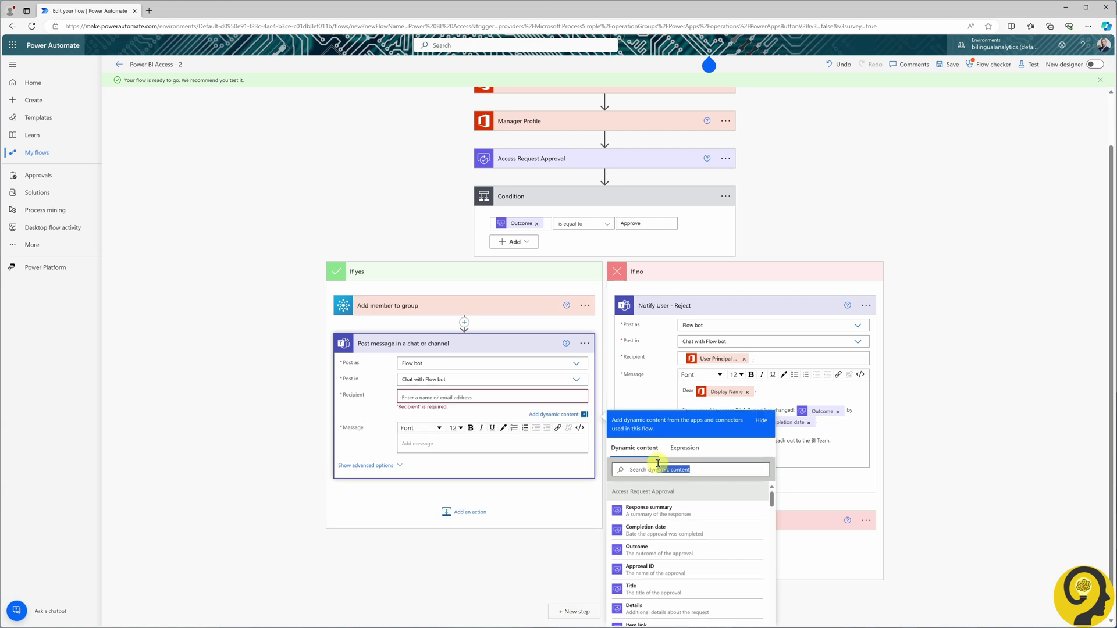
text(use p)
click(650, 522)
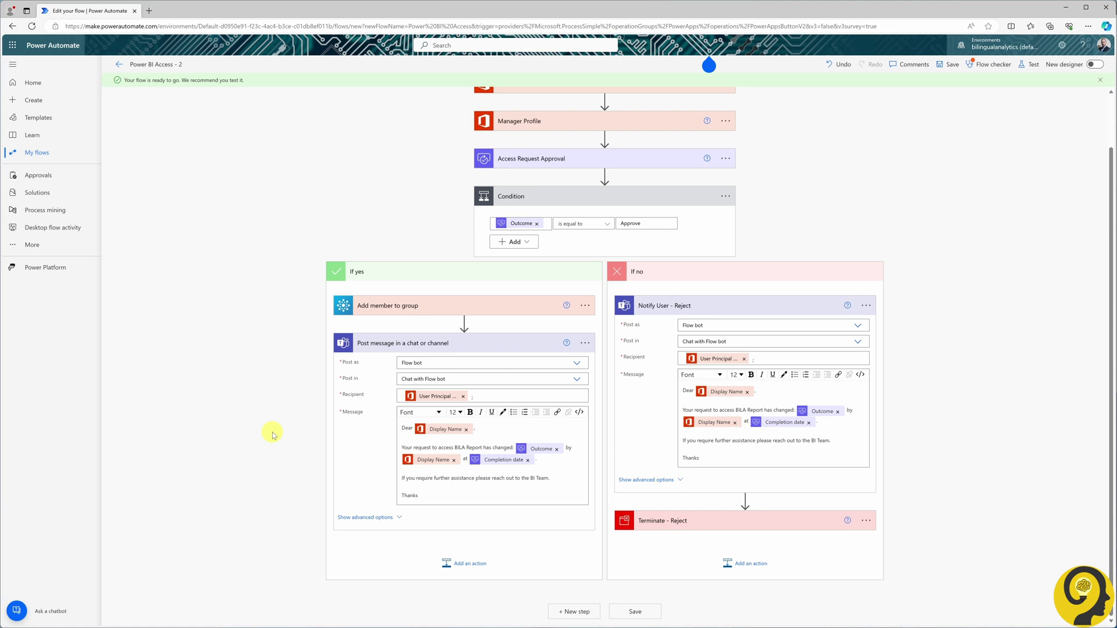
click(467, 564)
Add a Create CSV table step under If yes with From set to the approval's Responses
scroll(477, 349, down, 2)
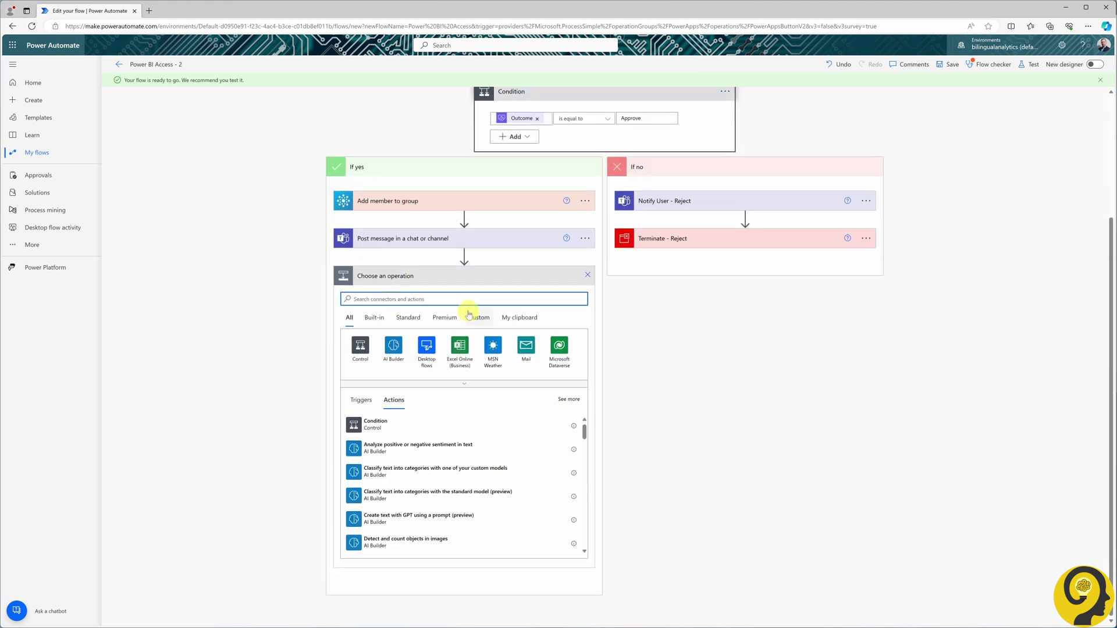
text(create csv f)
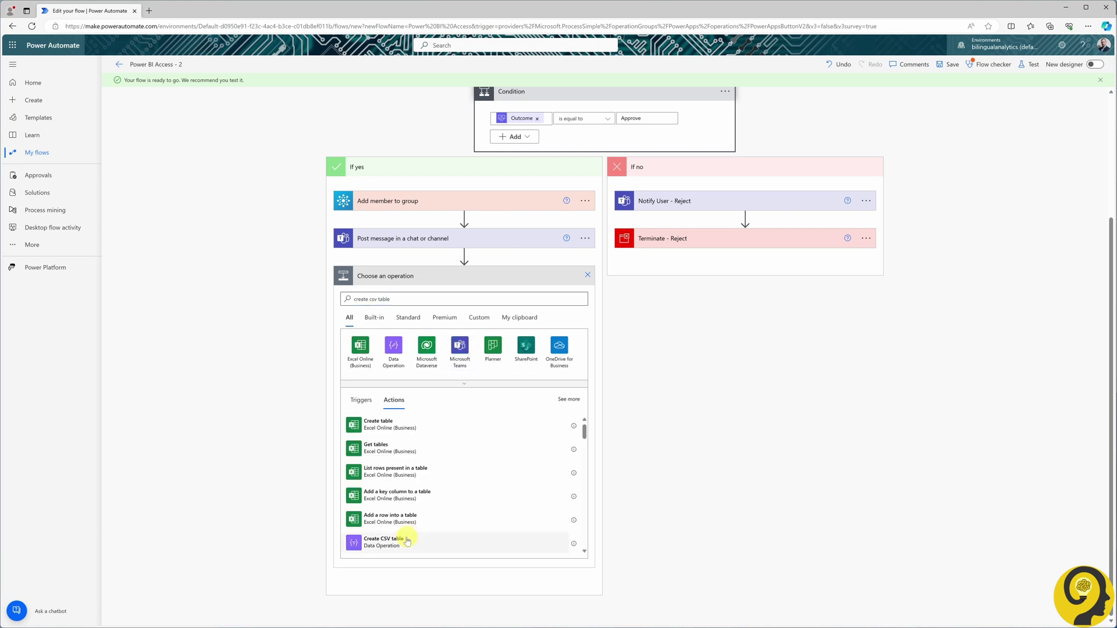
click(402, 539)
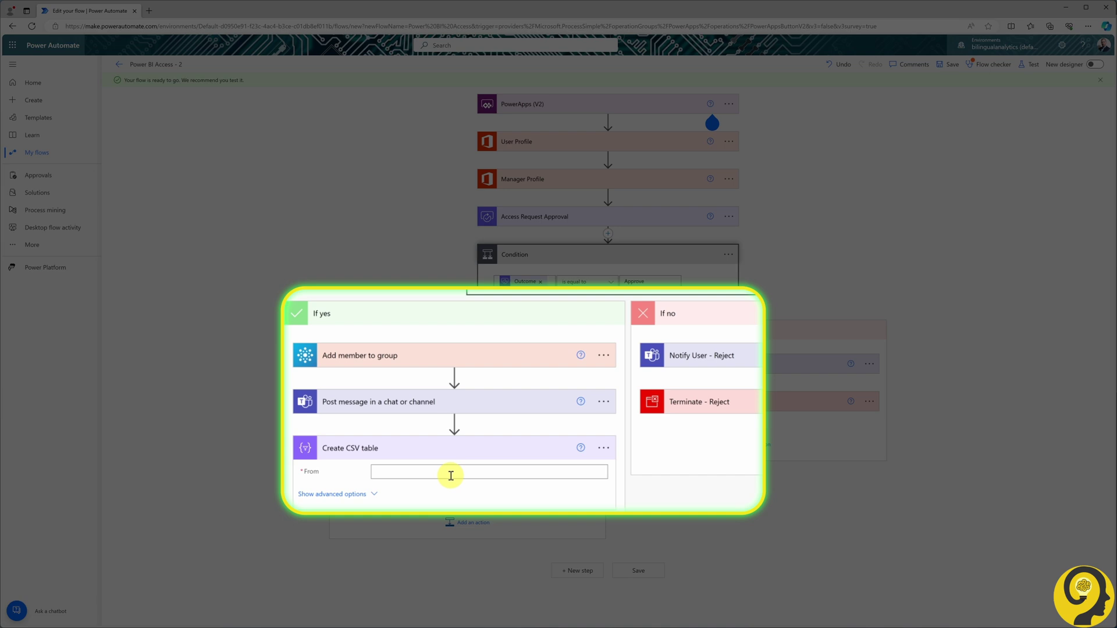
click(451, 475)
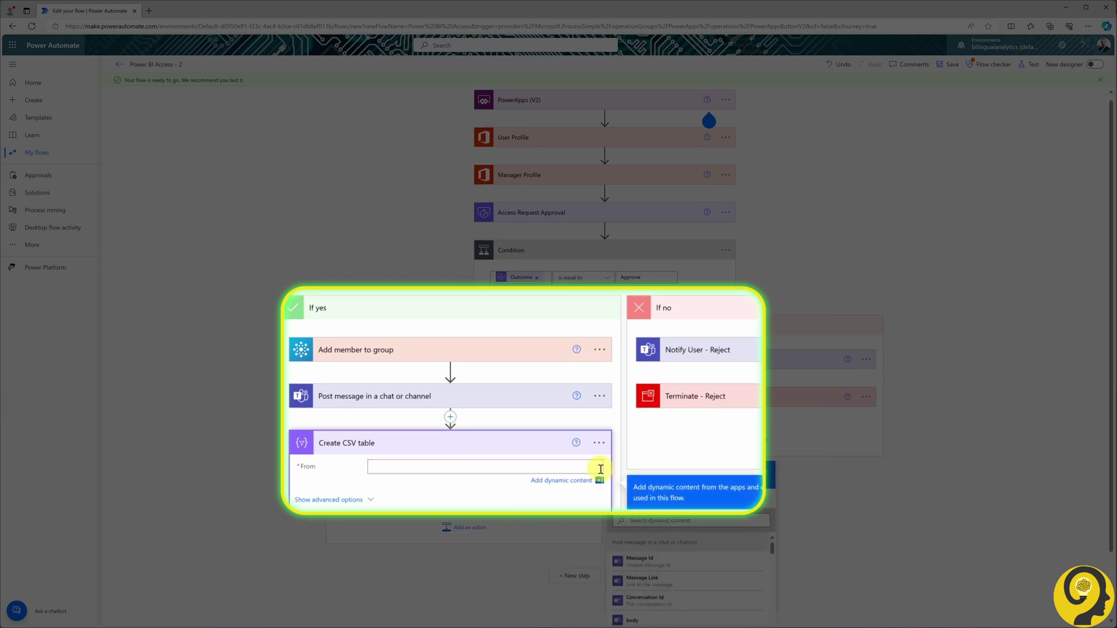
click(672, 455)
text(responses)
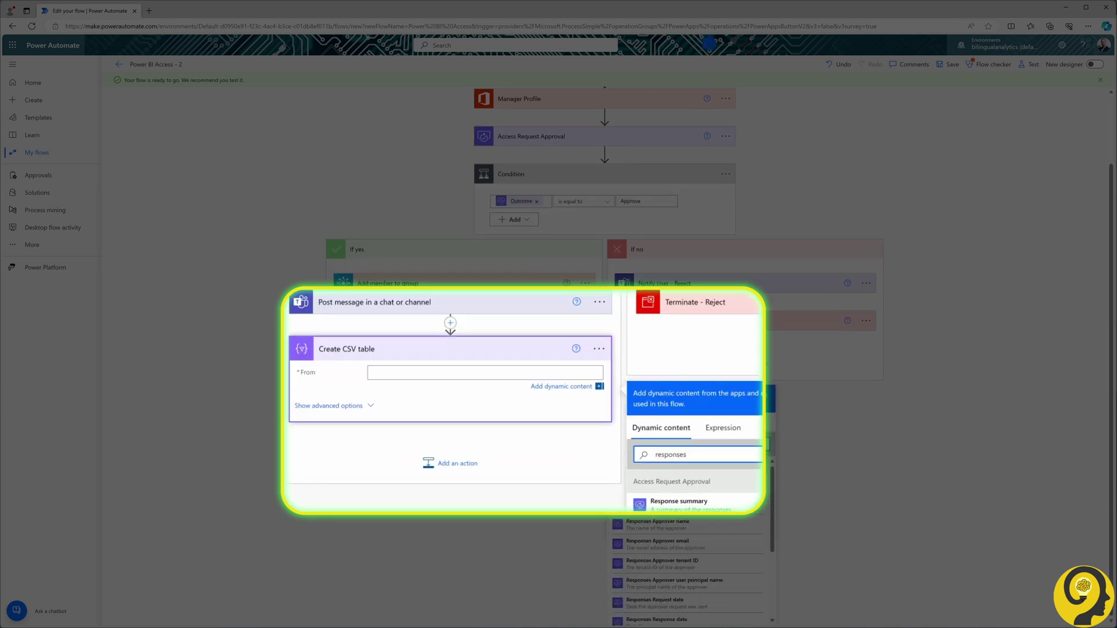
scroll(710, 524, down, 5)
click(671, 614)
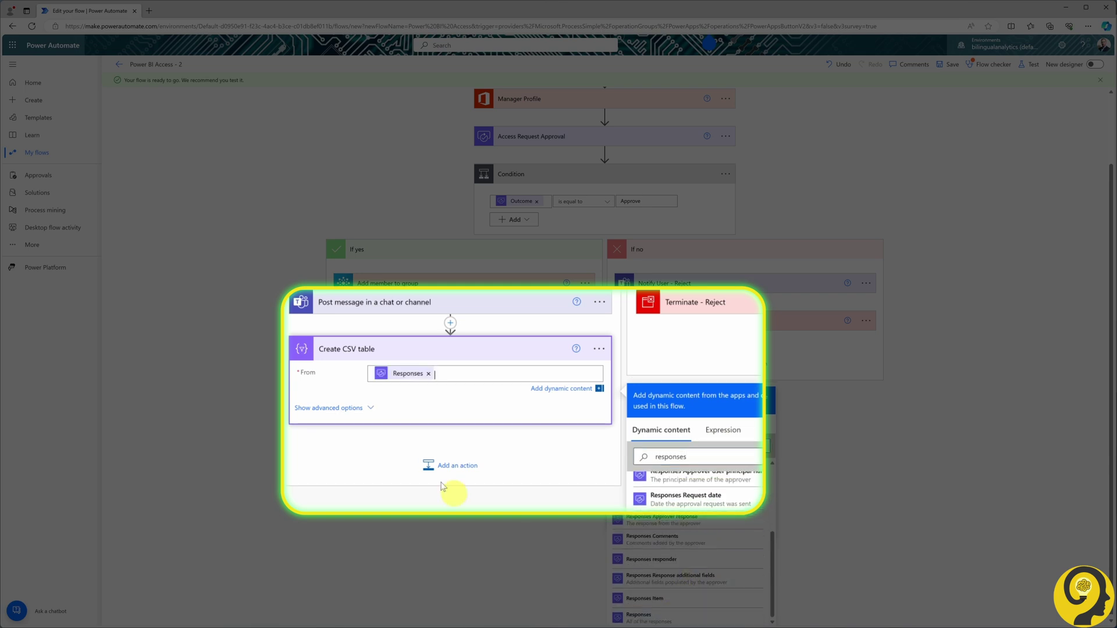
click(517, 449)
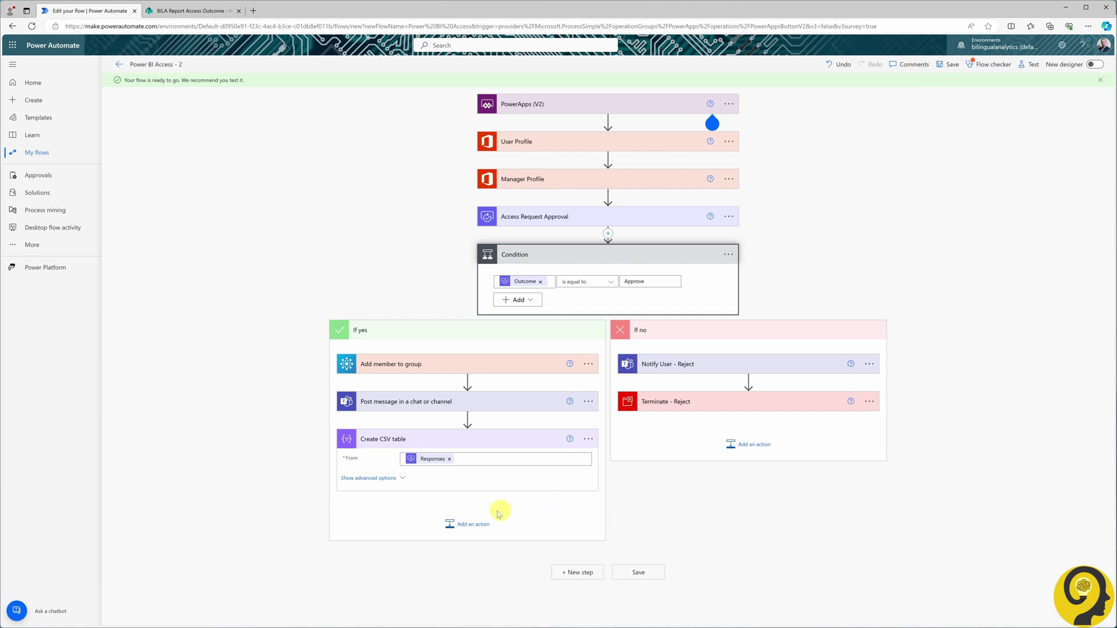
Add a SharePoint Create file step using the BILA Report Access Outcome site address as a custom value
click(473, 524)
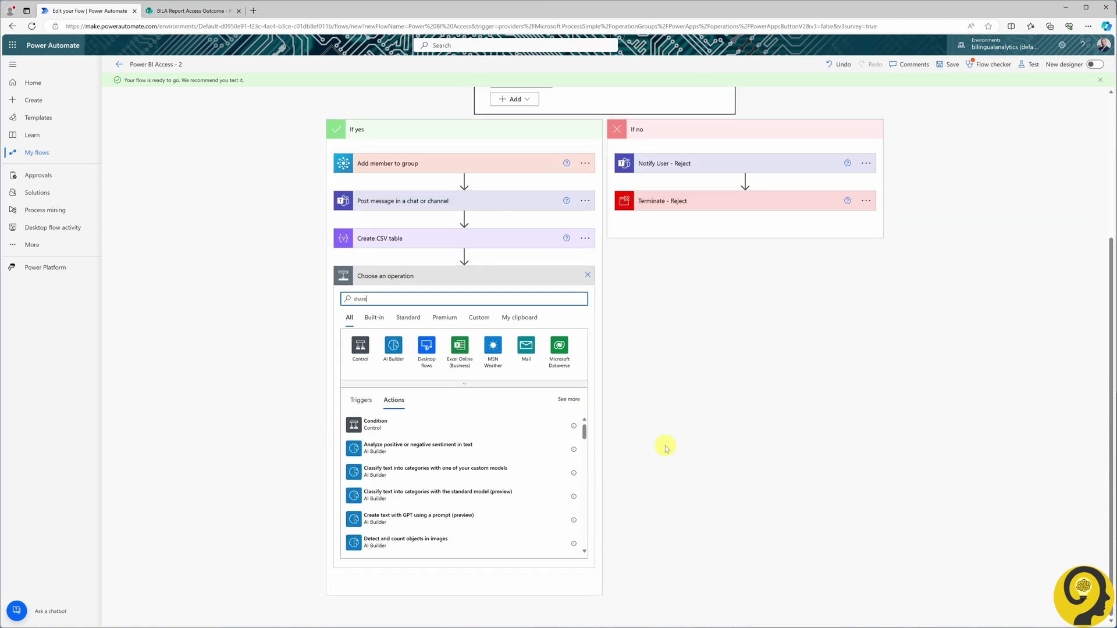
click(361, 345)
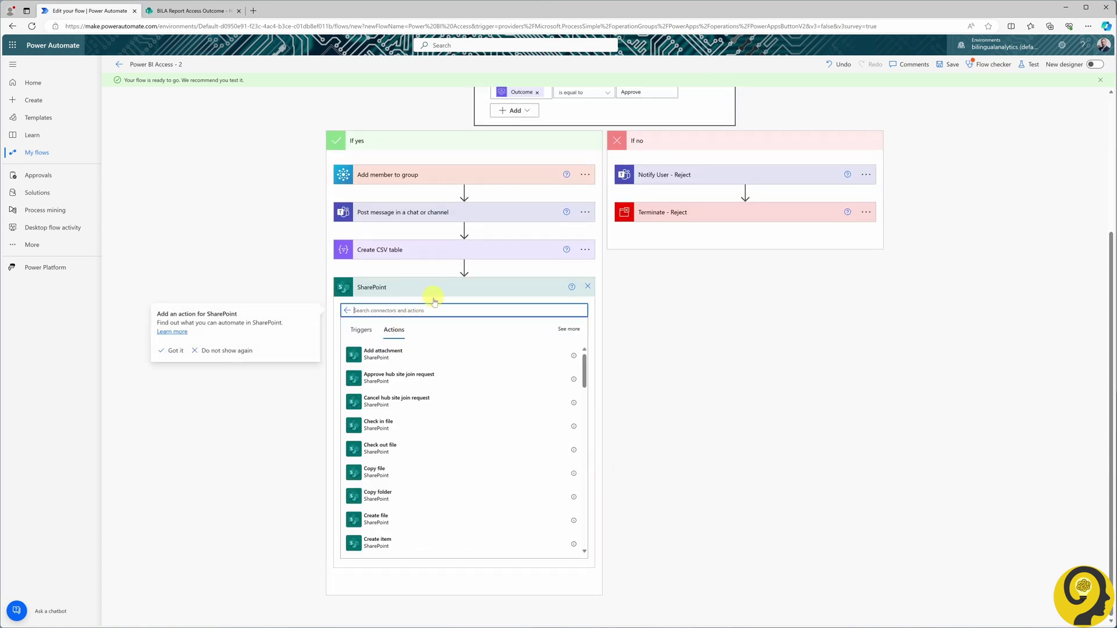
text(create)
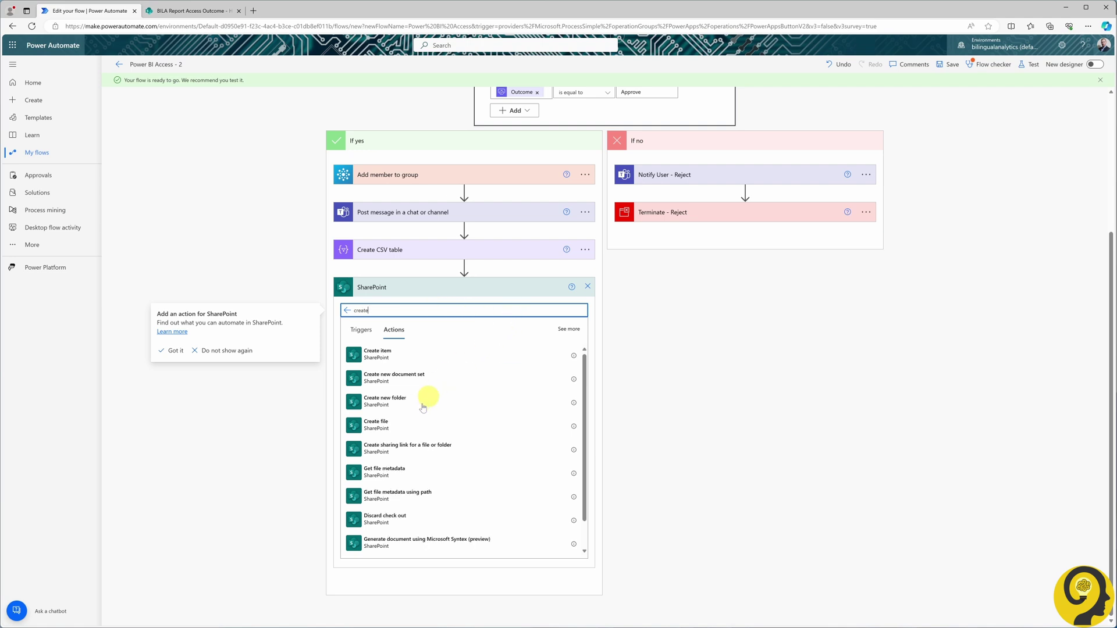
click(405, 424)
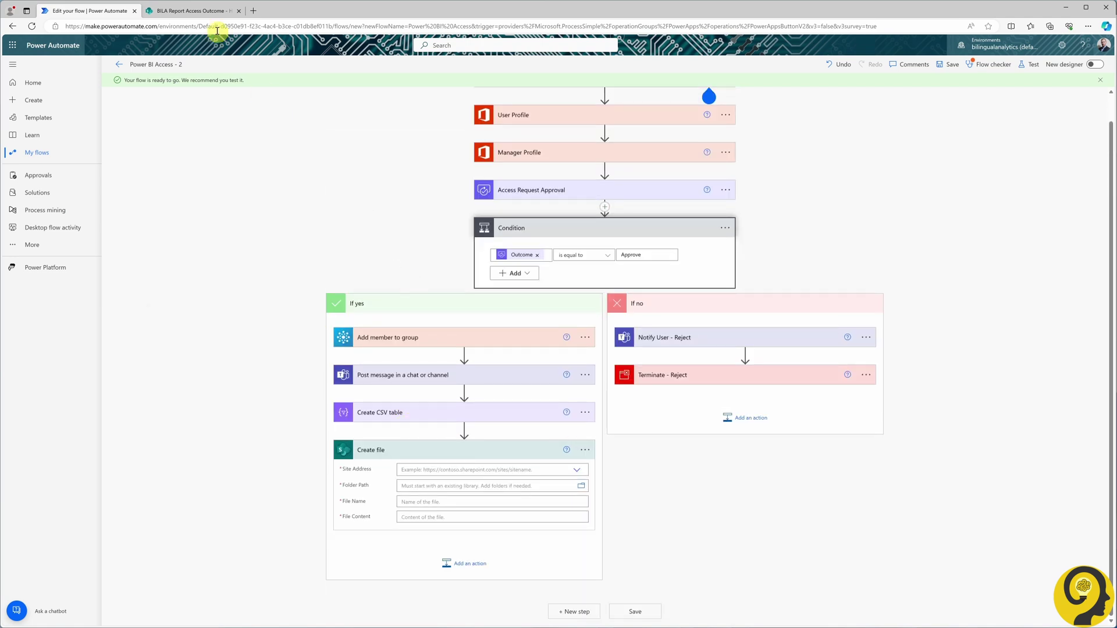
click(192, 10)
click(174, 26)
click(87, 10)
click(464, 469)
key(ctrl+v)
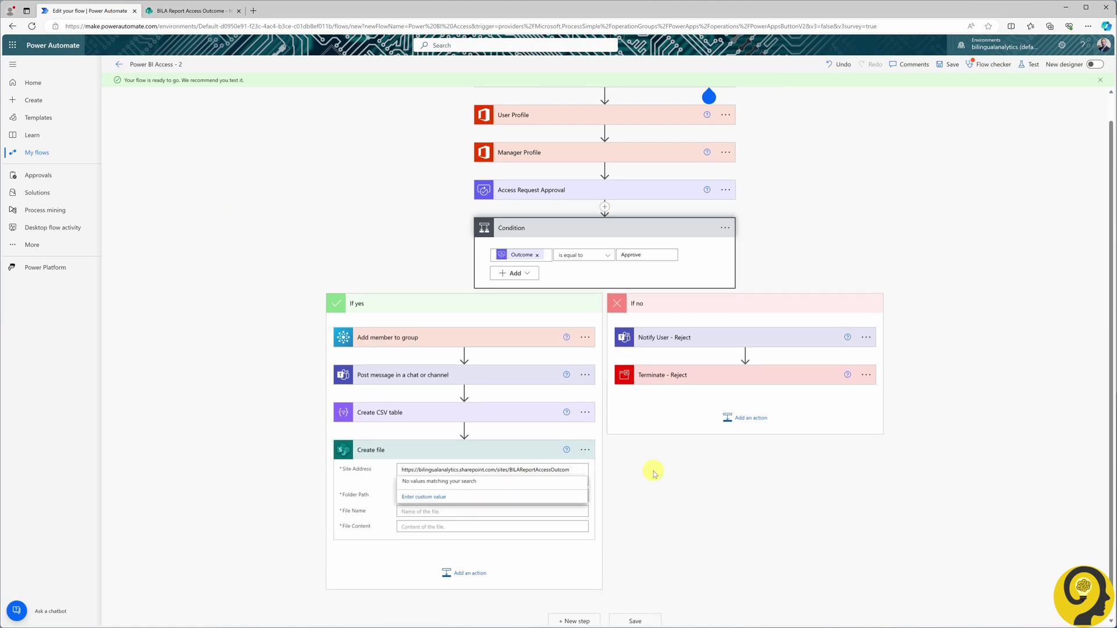
click(437, 496)
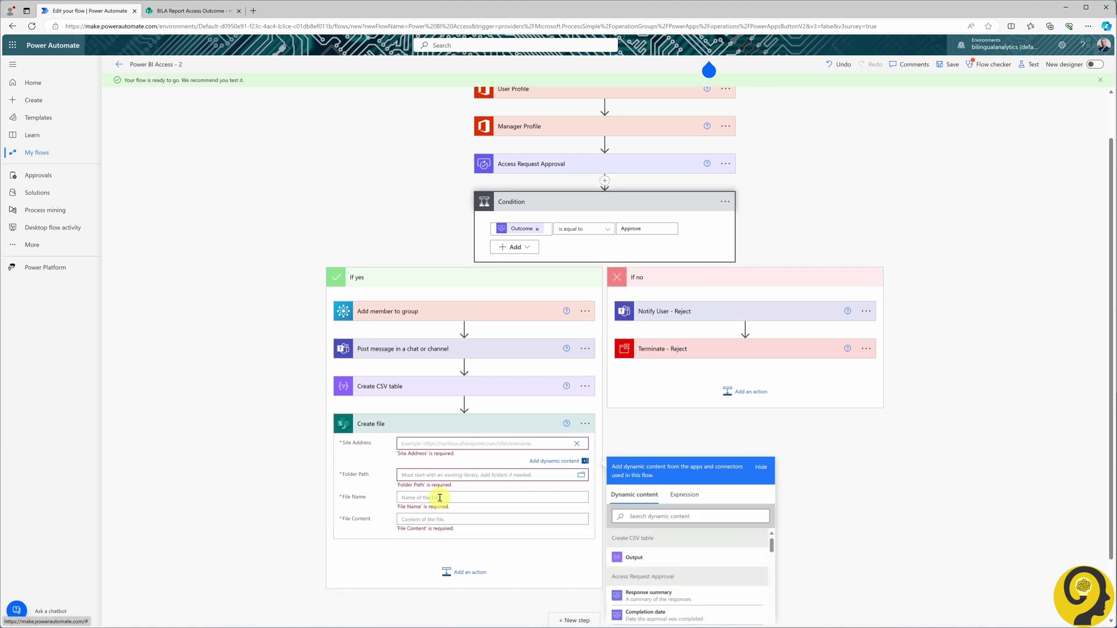
key(ctrl+v)
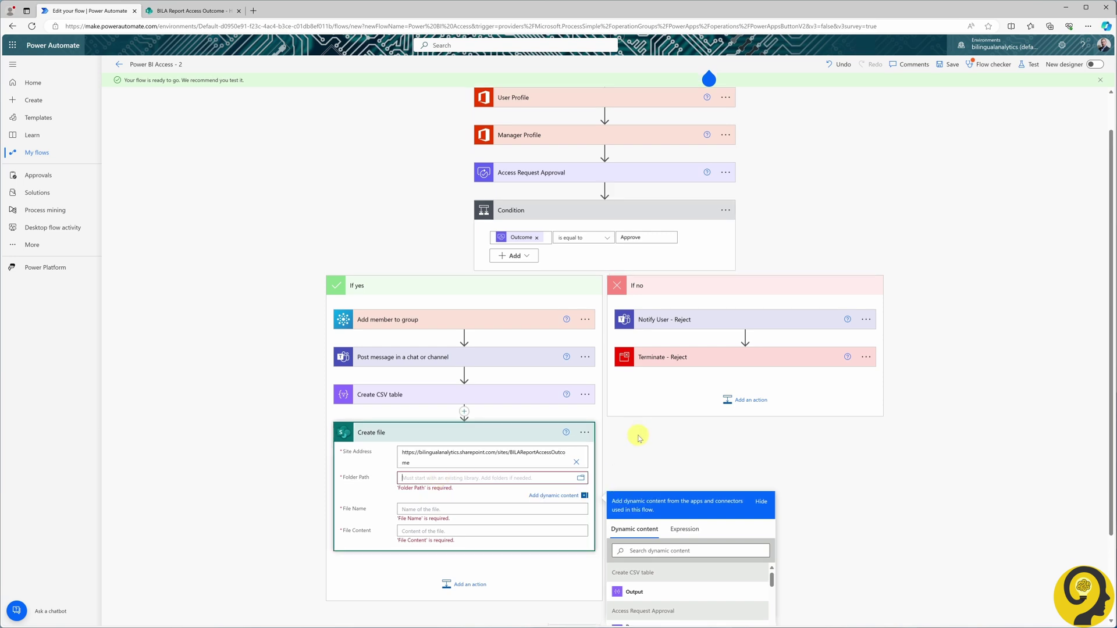
Save to /Shared Documents as 'BILA Report Access Request - Display Name.csv' with the CSV Output as content
scroll(638, 438, down, 2)
click(579, 375)
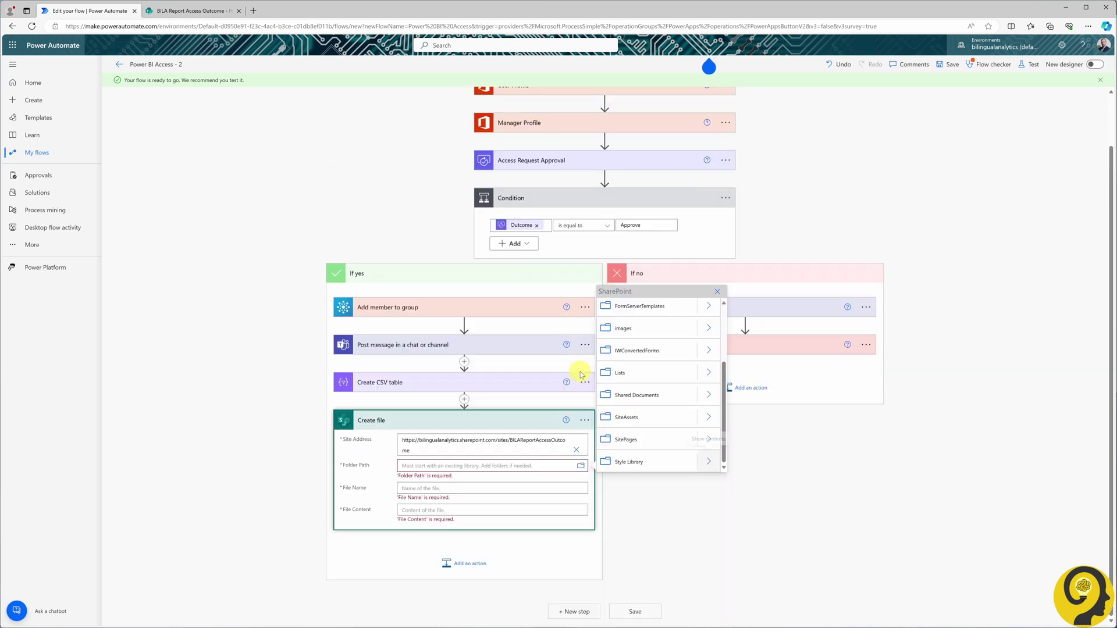
click(653, 391)
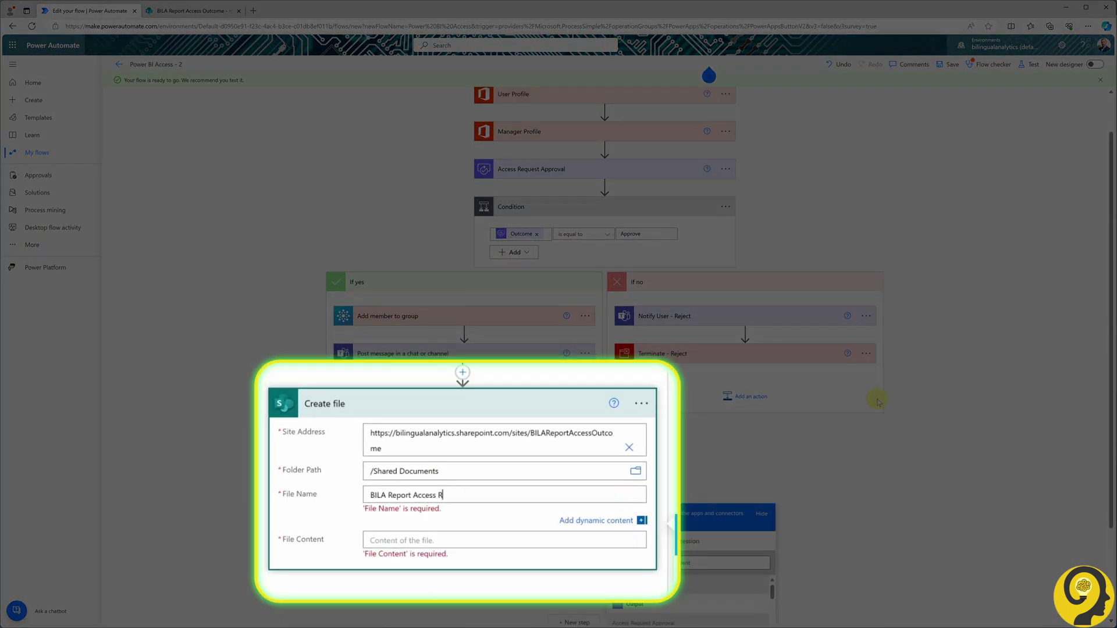
scroll(775, 420, down, 2)
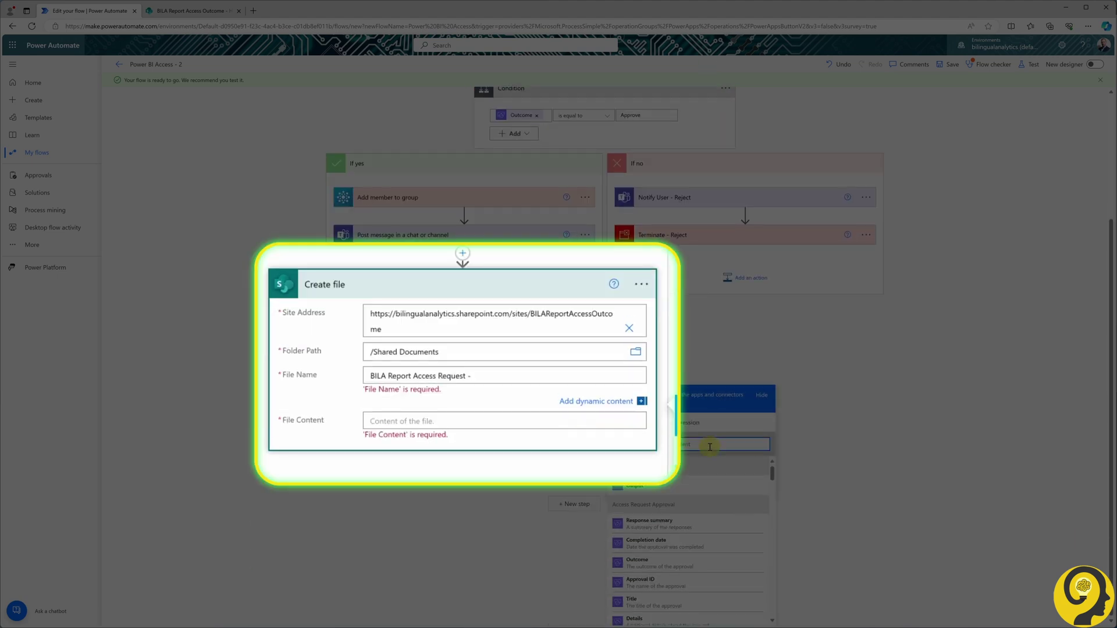
text(display)
click(668, 507)
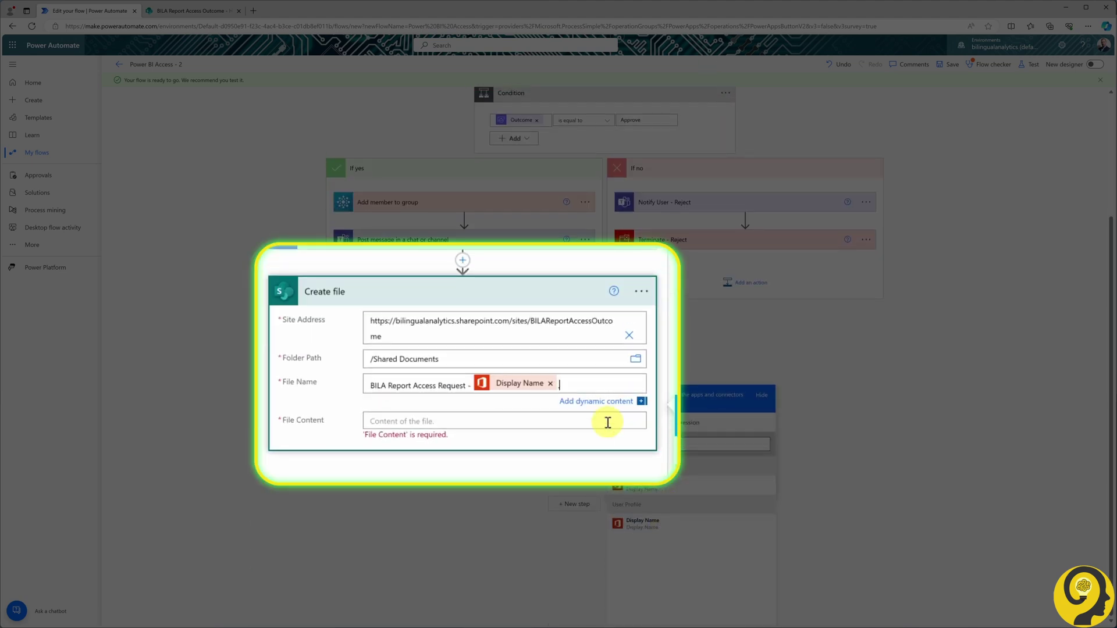
scroll(608, 422, up, 2)
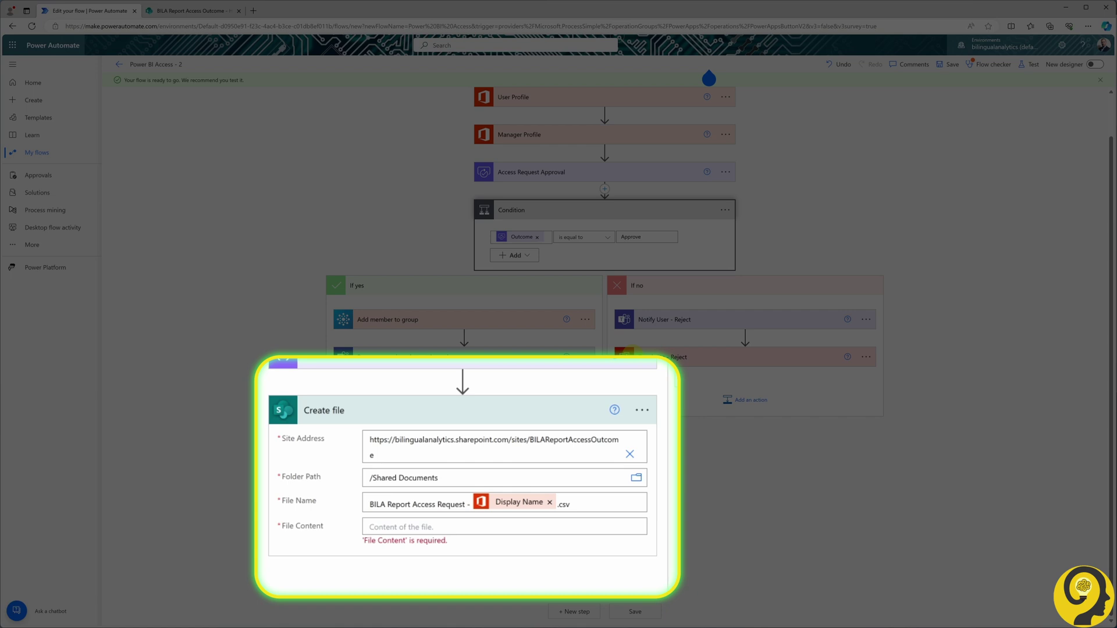
click(606, 527)
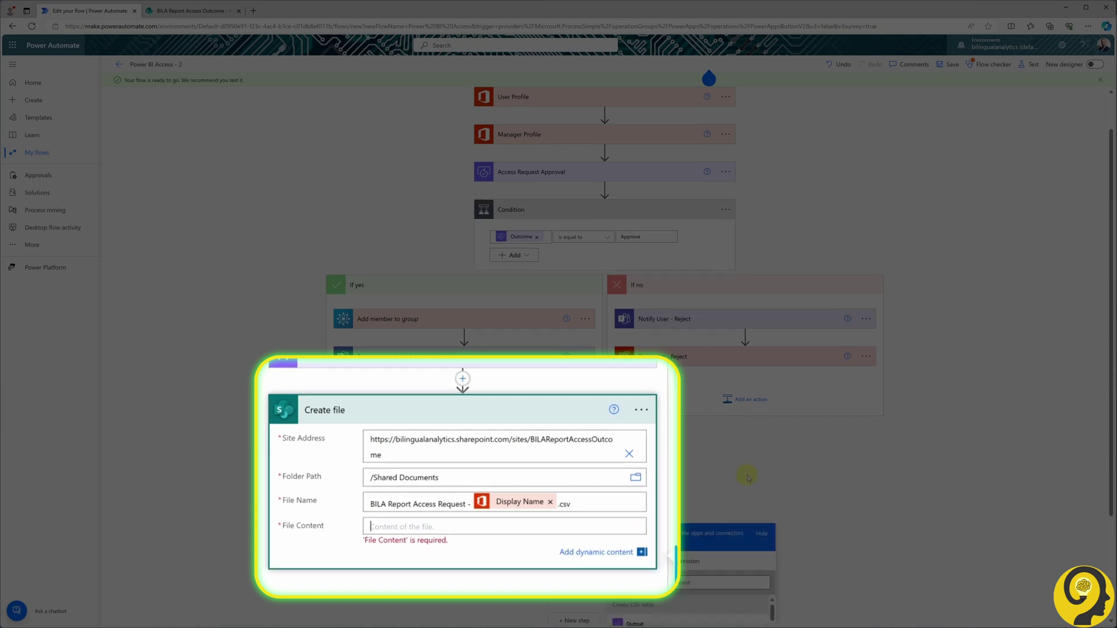
click(654, 495)
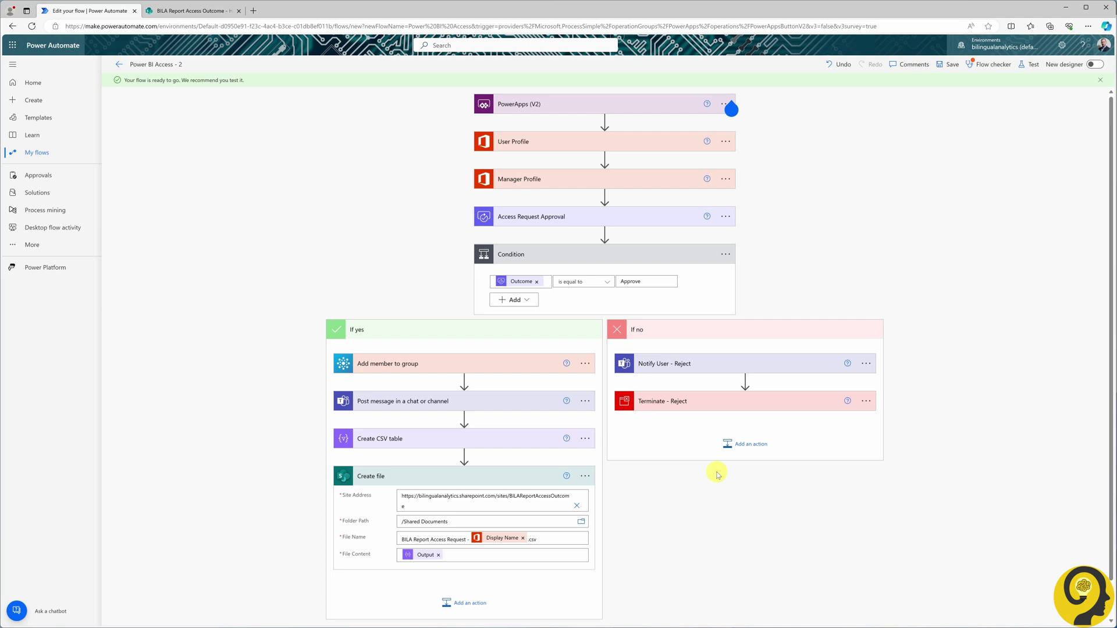
Add a Terminate (Control) step with Status Succeeded at the end of If yes
scroll(710, 427, down, 1)
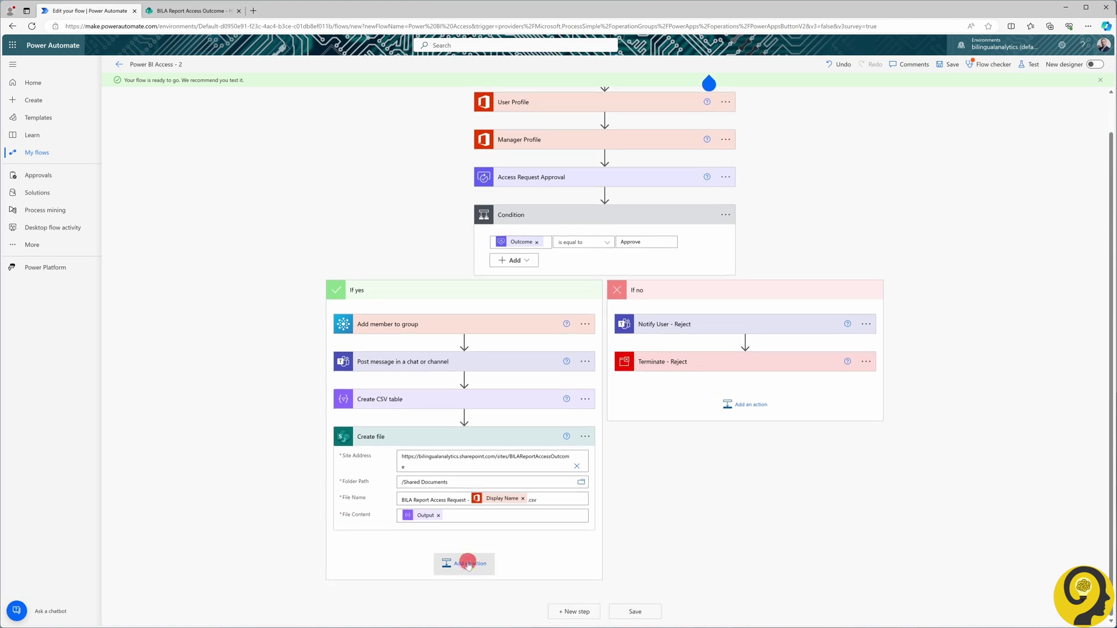
click(464, 562)
text(termina)
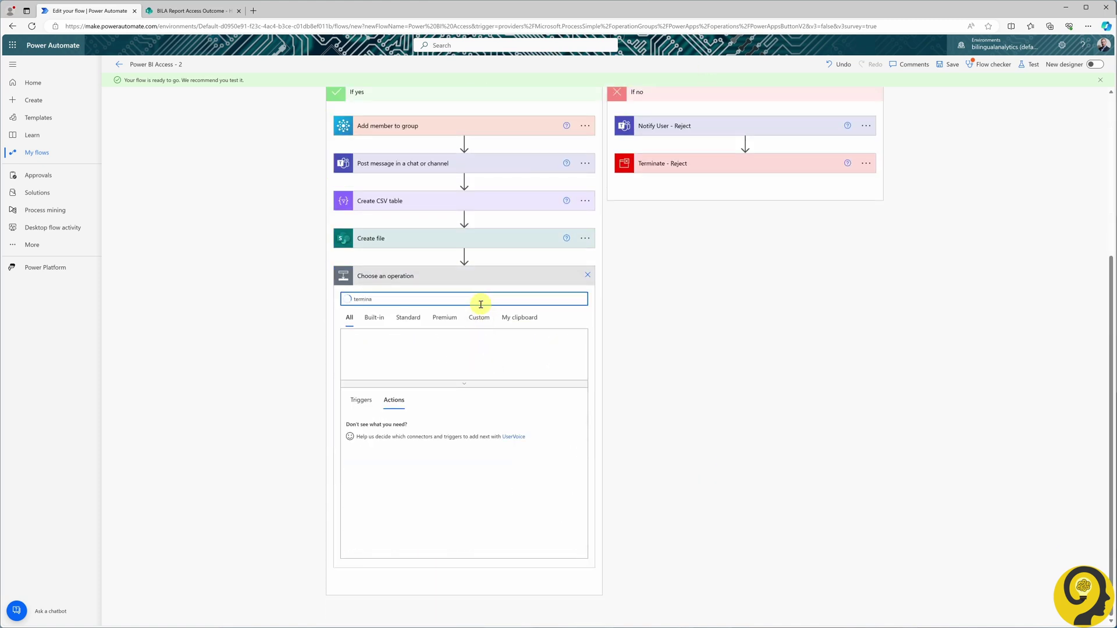
text(te)
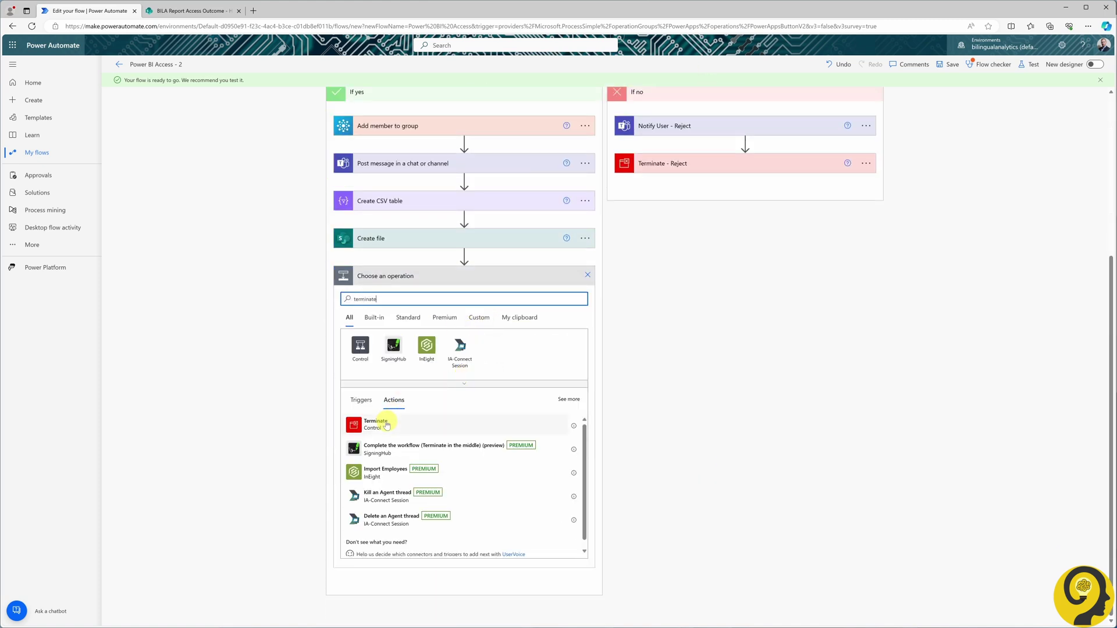
click(379, 422)
click(577, 488)
click(466, 520)
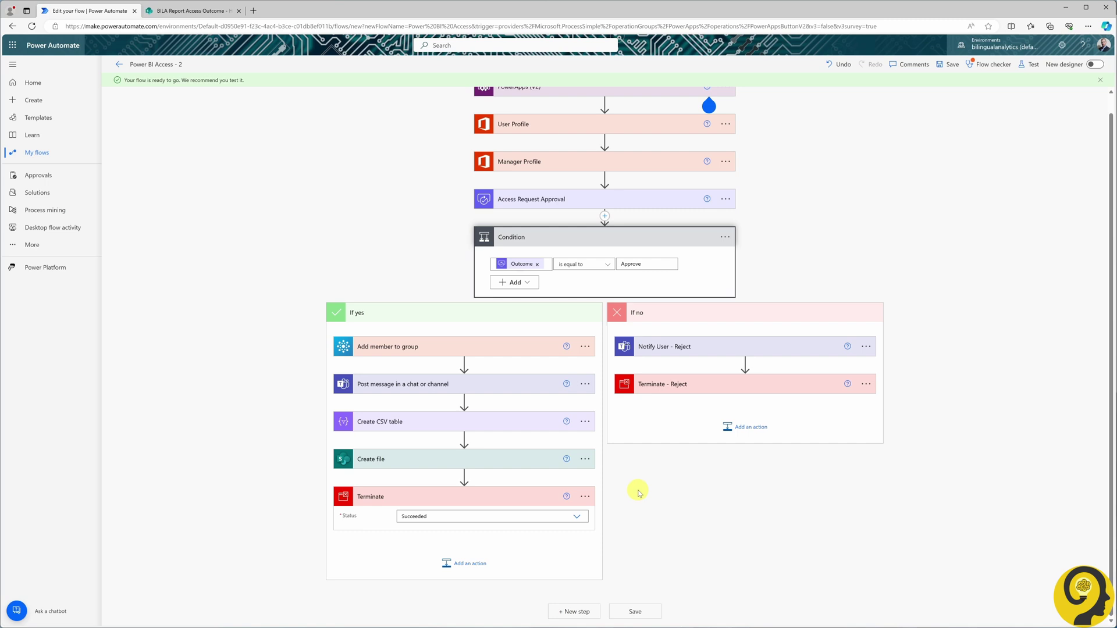
click(623, 521)
Rename the Teams message step to 'Notify User - Approve'
text(- Approva)
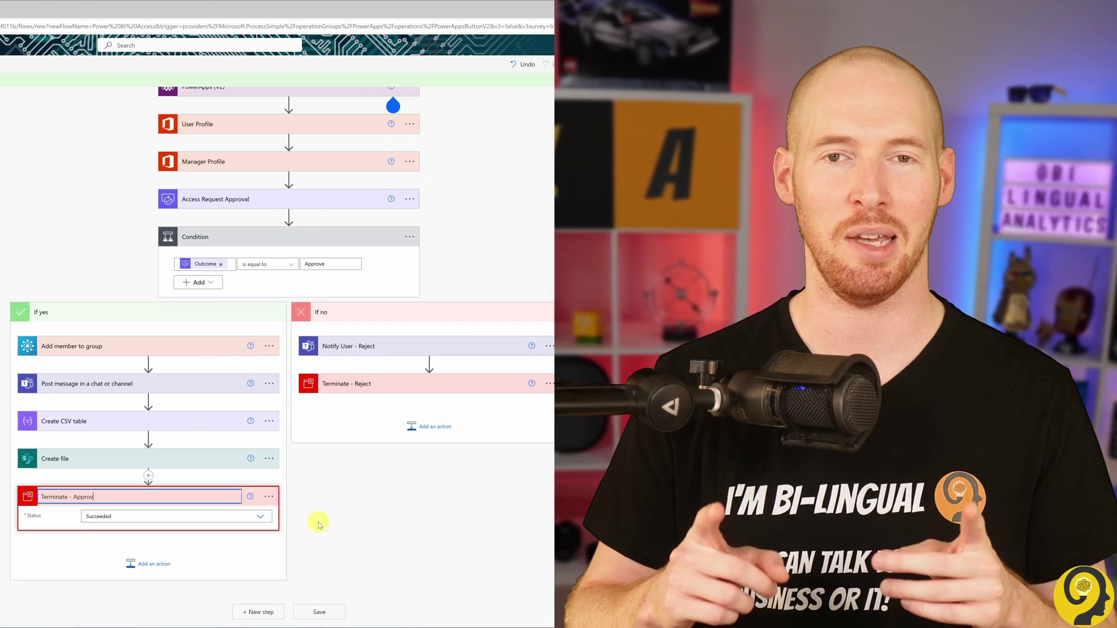
click(584, 385)
click(317, 412)
text(Notify User - Approve)
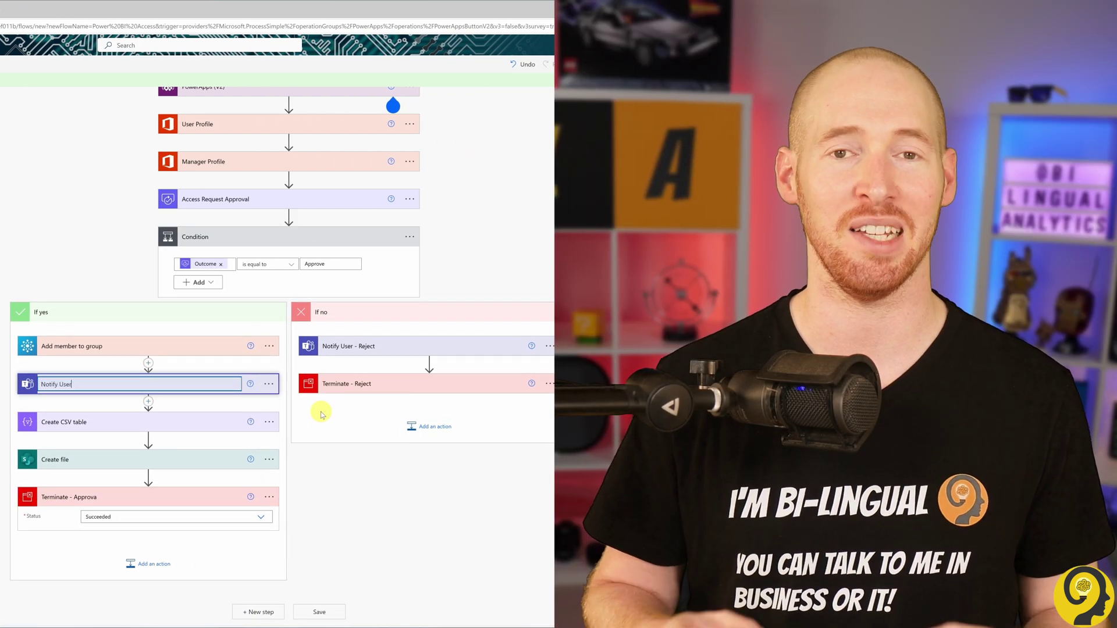
key(Return)
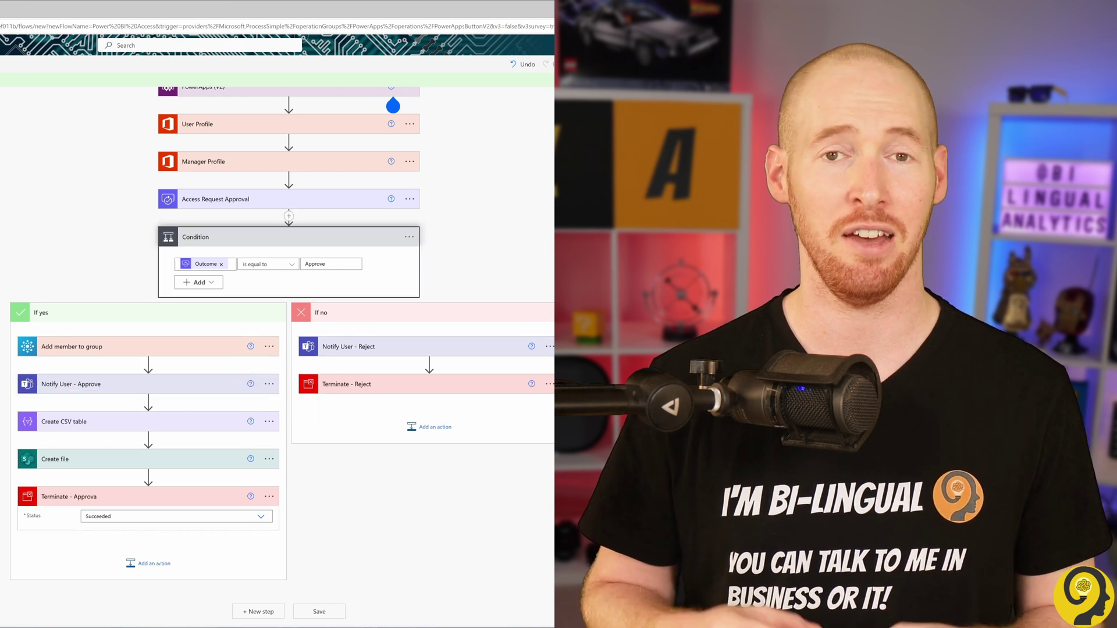
Rename Add member to group to 'Add user - Approve' and the Terminate step to 'Terminate - Approve'
click(269, 347)
click(301, 376)
text(Add use)
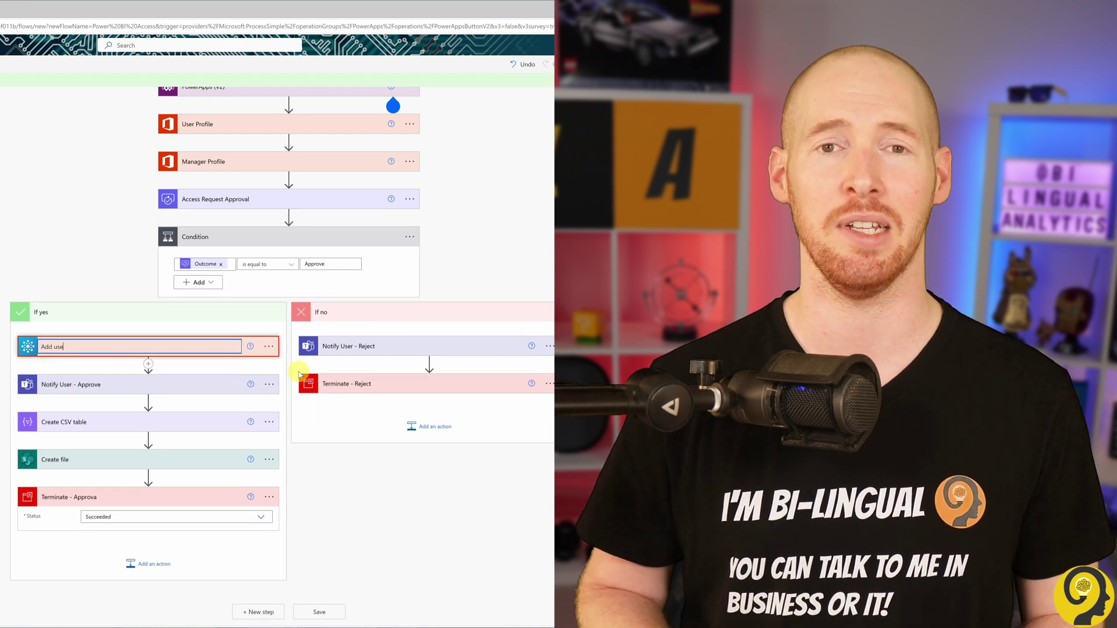
text(r - Approve)
key(Return)
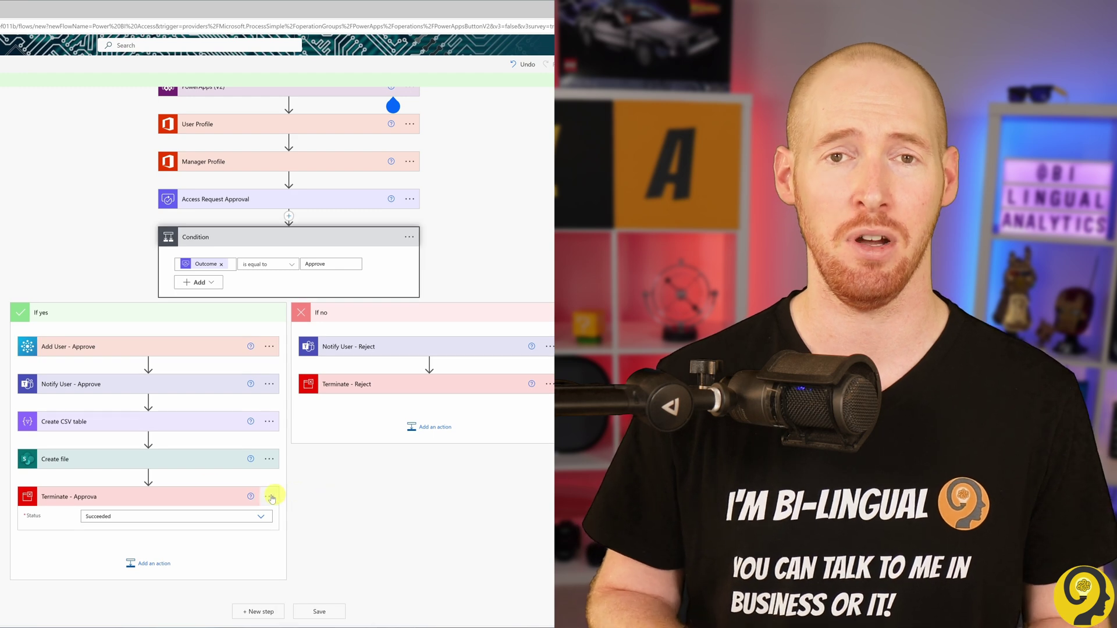
click(269, 496)
click(347, 517)
text(Terminate - Approve)
key(Return)
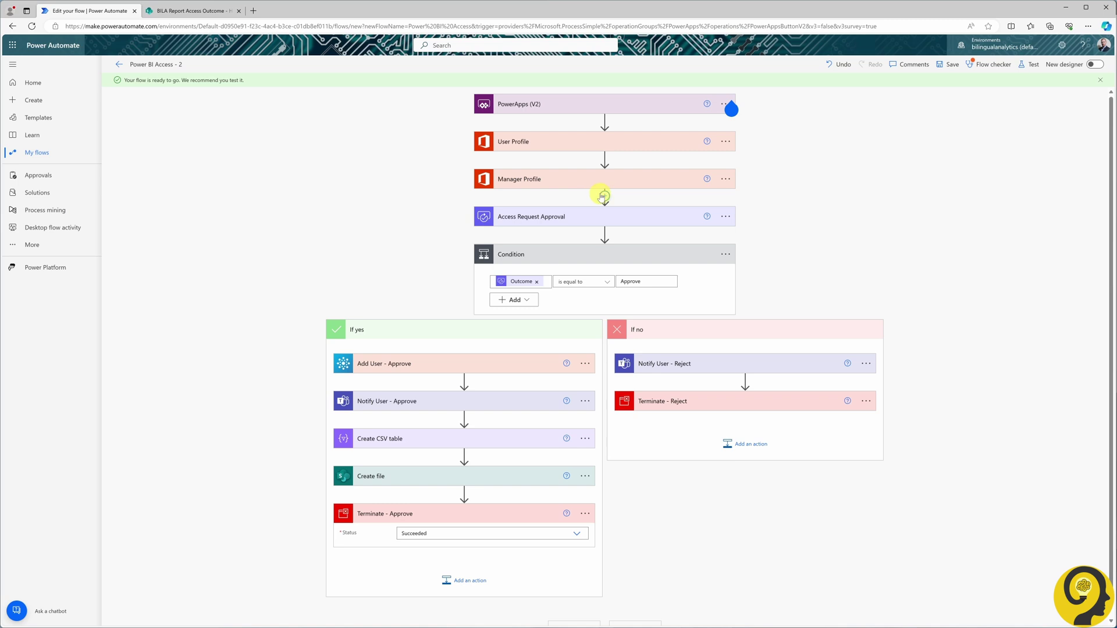
Add a parallel branch after Manager Profile with a Delay of 5 Day
click(602, 197)
click(624, 222)
text(delay)
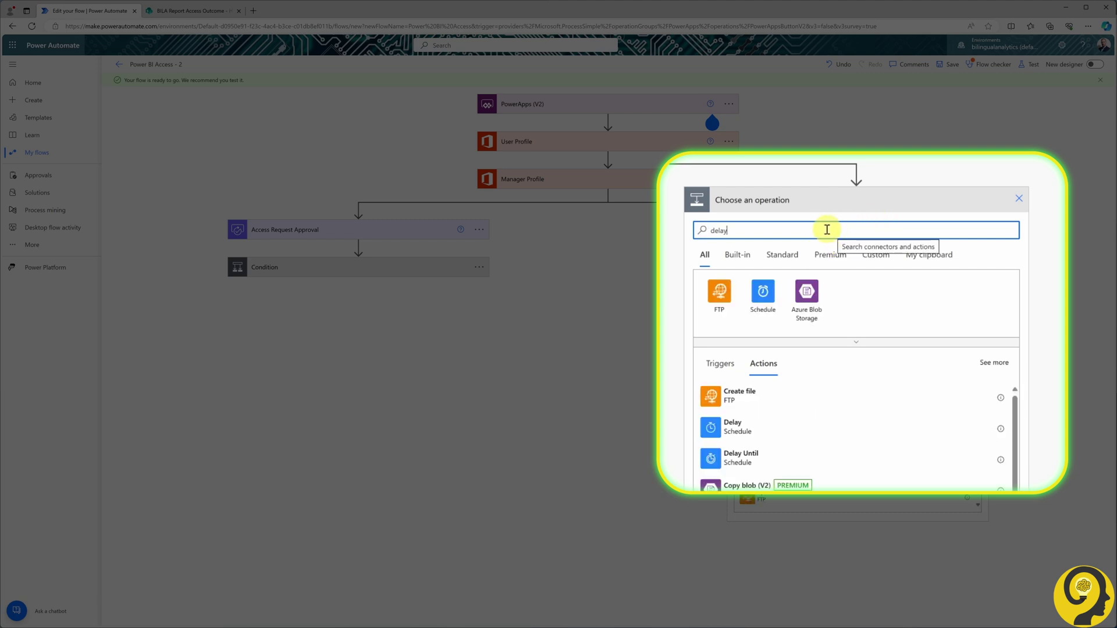
click(737, 428)
text(5)
click(860, 256)
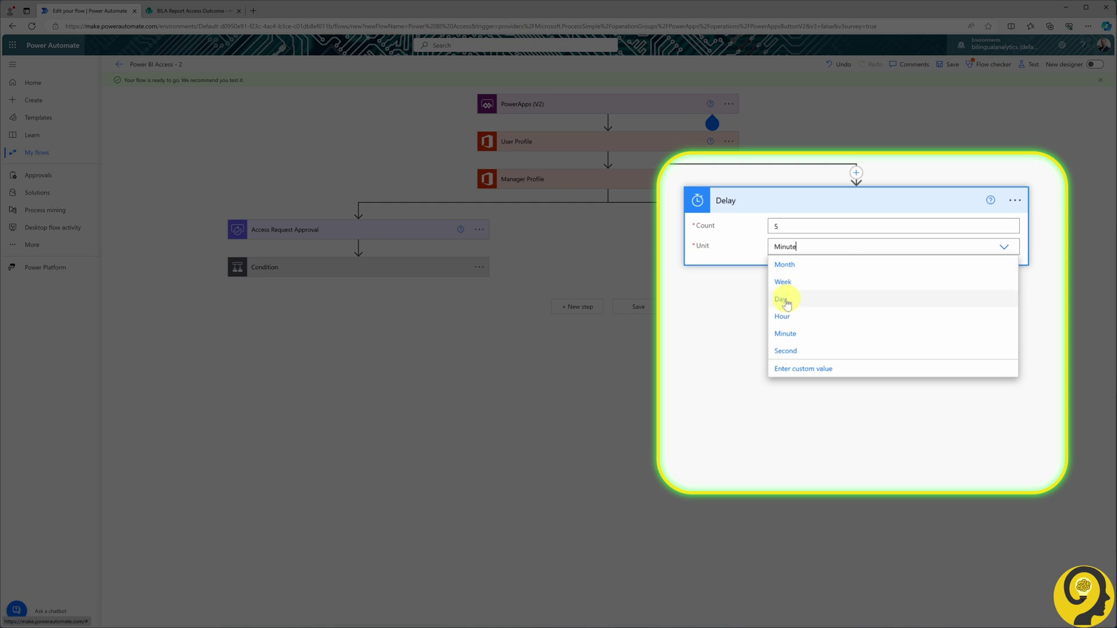
click(789, 300)
Rename the Delay step to 'Wait for response'
click(1014, 200)
click(1056, 239)
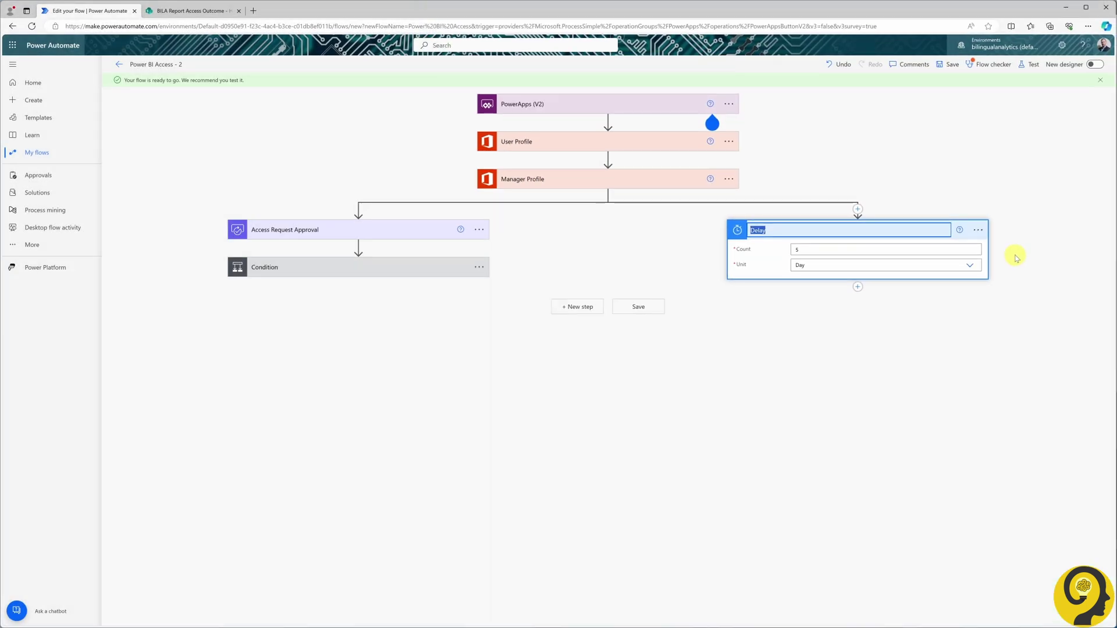
text(Wait for response)
click(1015, 257)
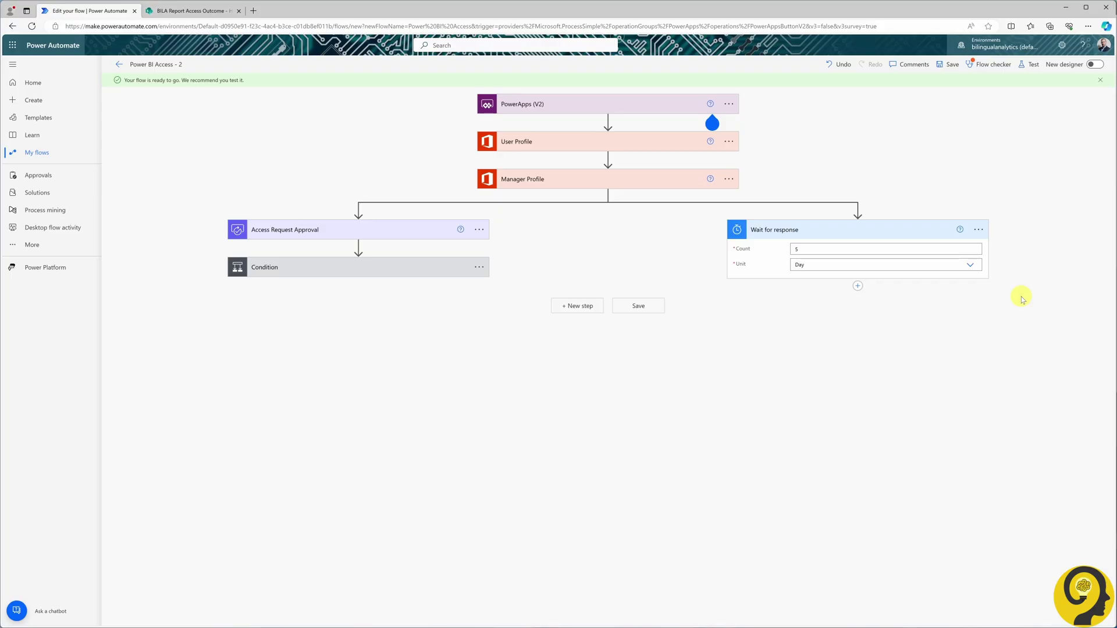
Add a Teams post after the wait: Chat with Flow bot, recipient User Principal Name
click(857, 286)
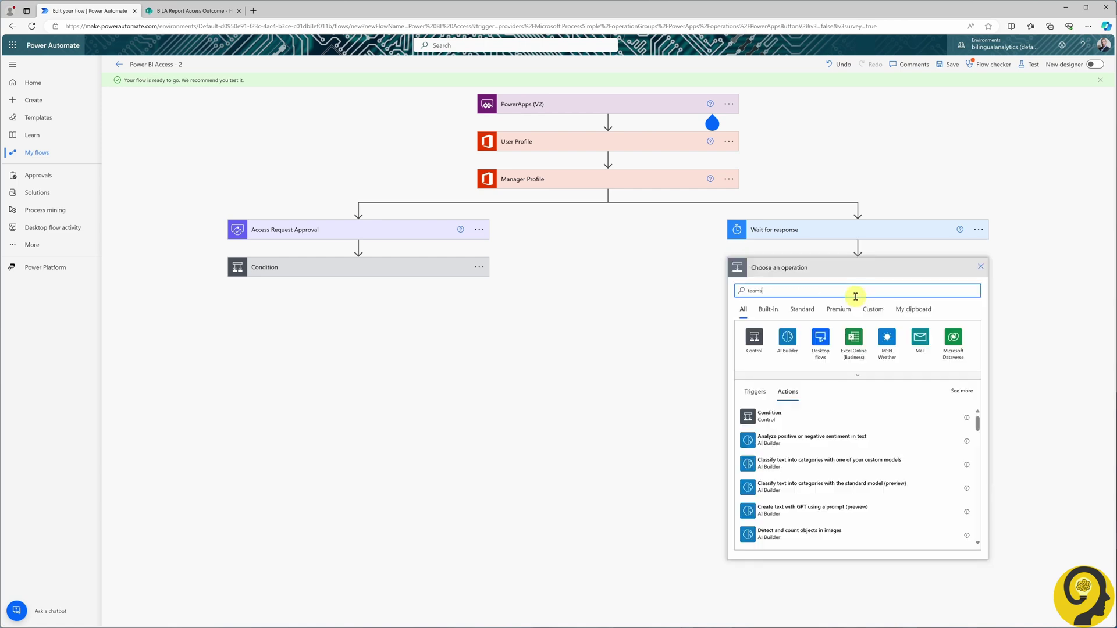
click(855, 341)
text(post)
click(797, 399)
click(1020, 281)
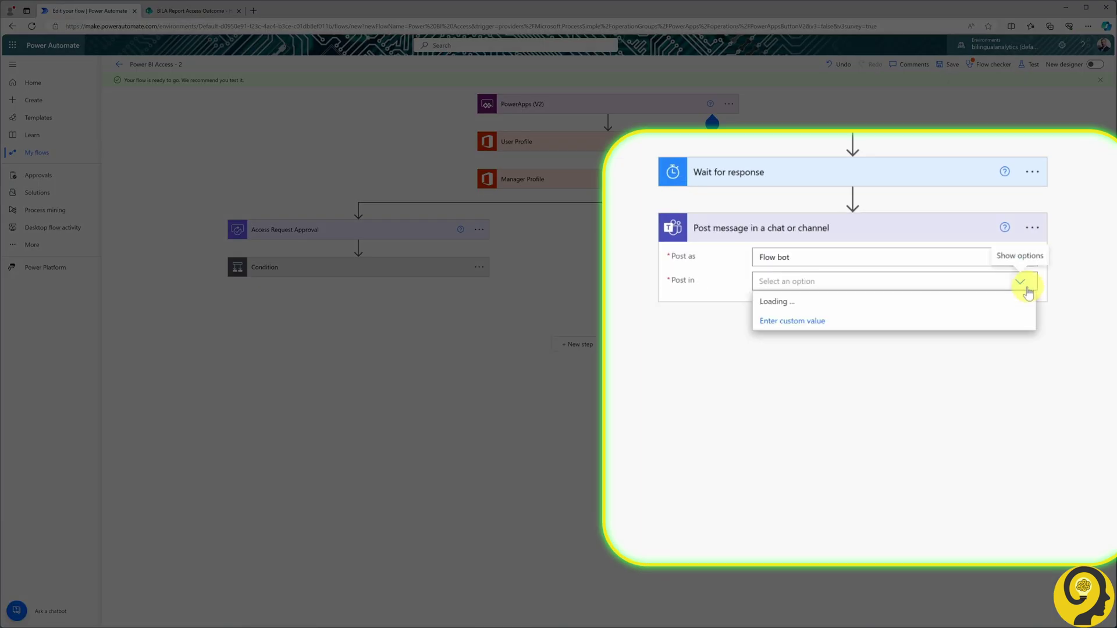
click(863, 320)
click(899, 310)
click(1064, 406)
text(principal)
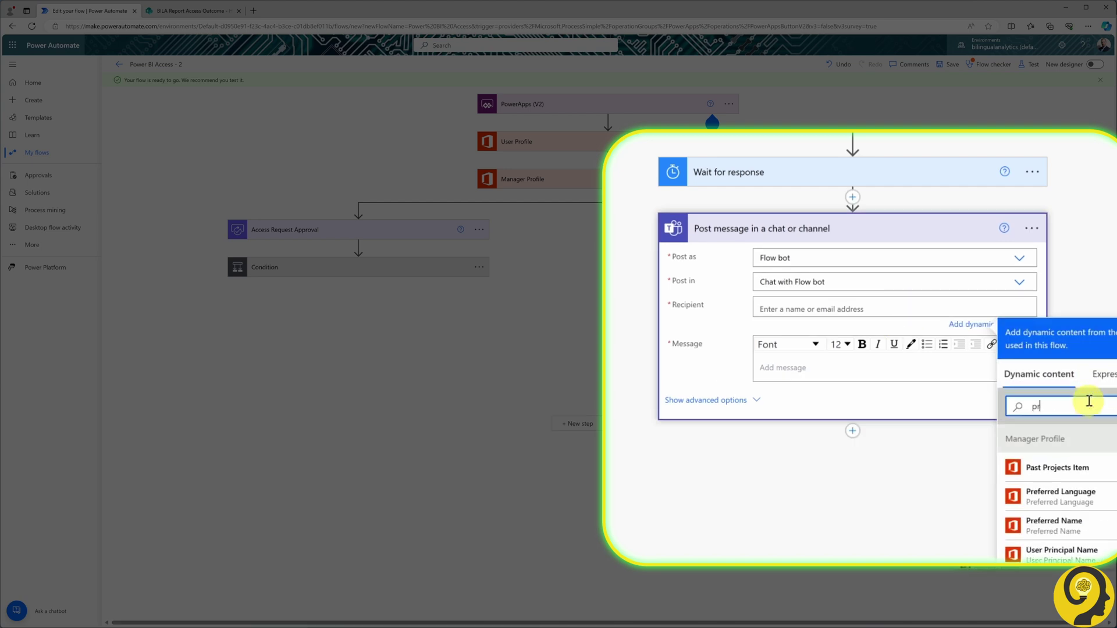
click(1077, 521)
Write 'Dear <Display Name>, Your request to access BILA report wasn't approved/rejected by <manager>.'
click(837, 357)
text(Dear)
click(1064, 458)
text(displa)
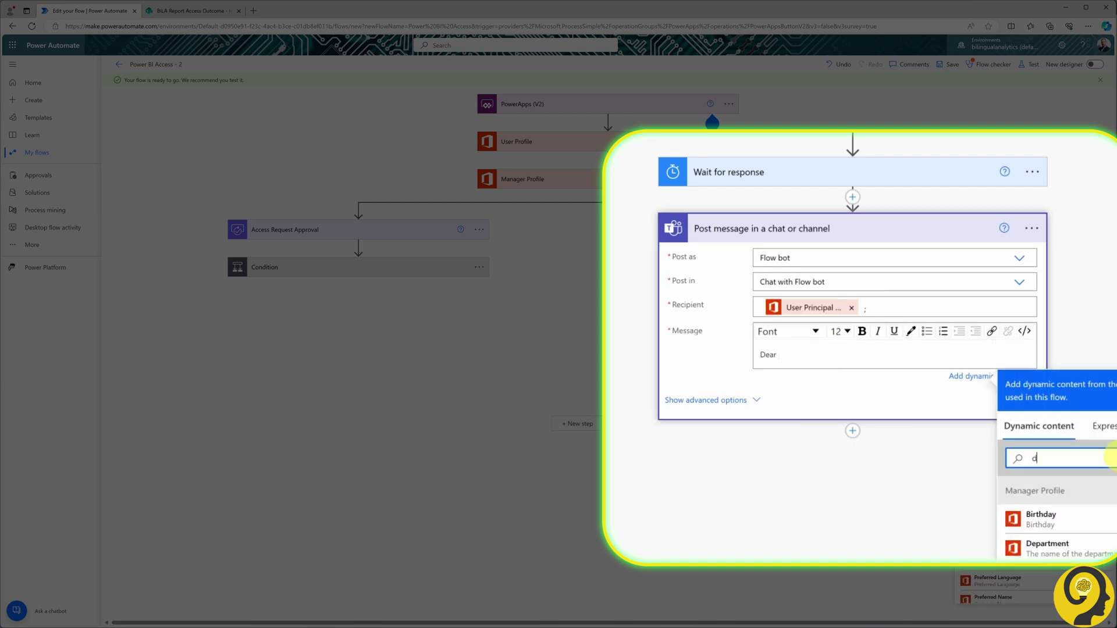
click(1042, 519)
text(,)
key(Return)
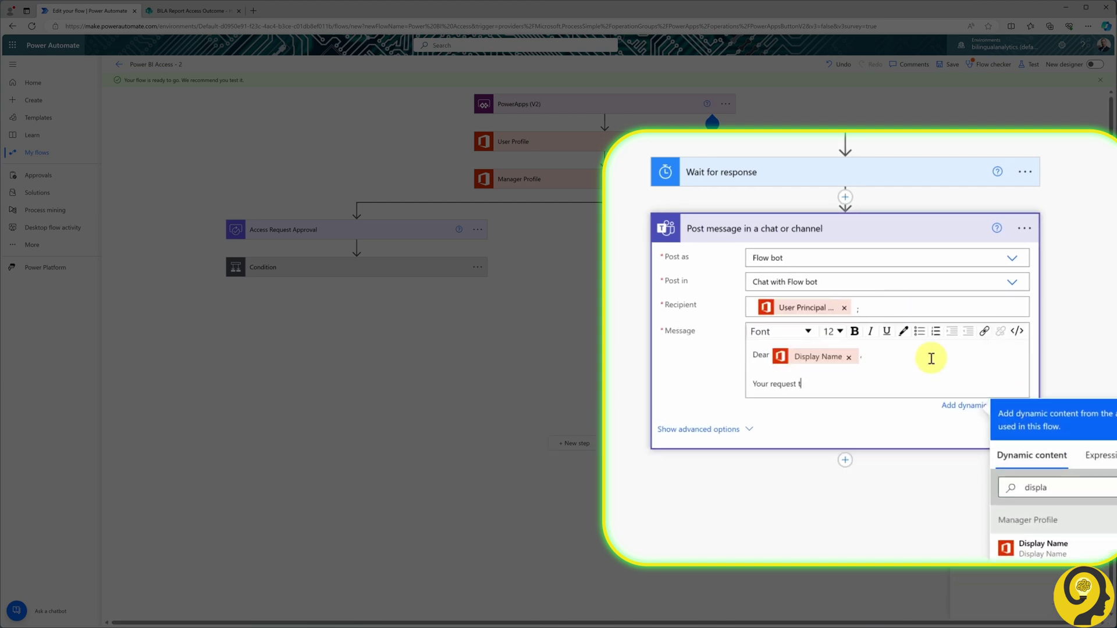
text(Your request to access BILA report wasn't approved/rejec)
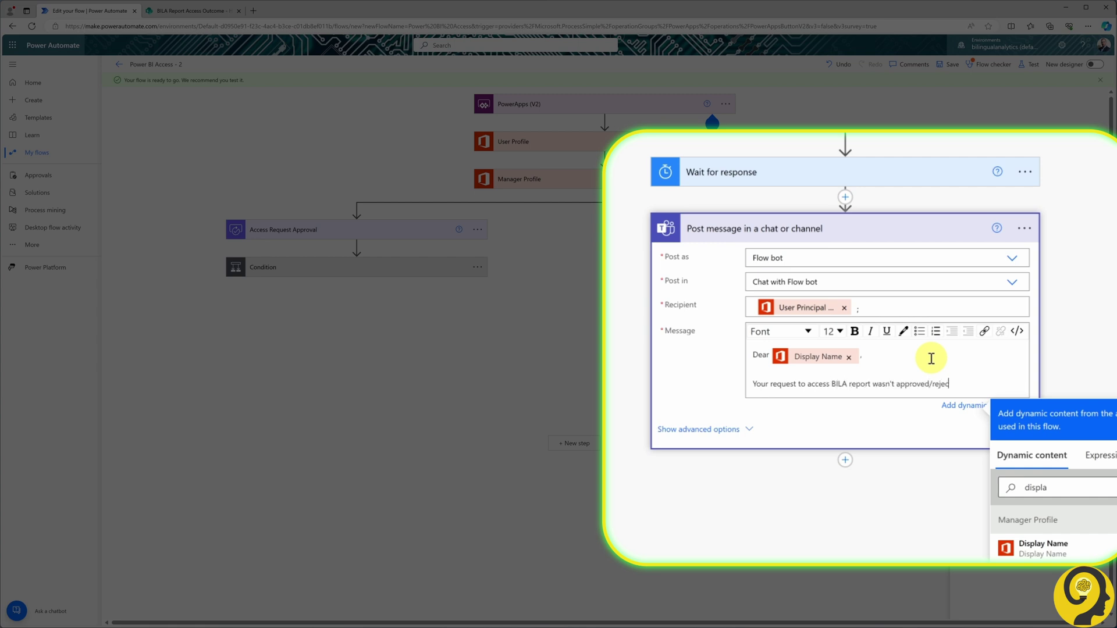
text(ted by Display)
click(1043, 547)
text(.)
Add the 5-day no-response cancellation note and 'reach out to <manager> or the BI Team.'
key(Return)
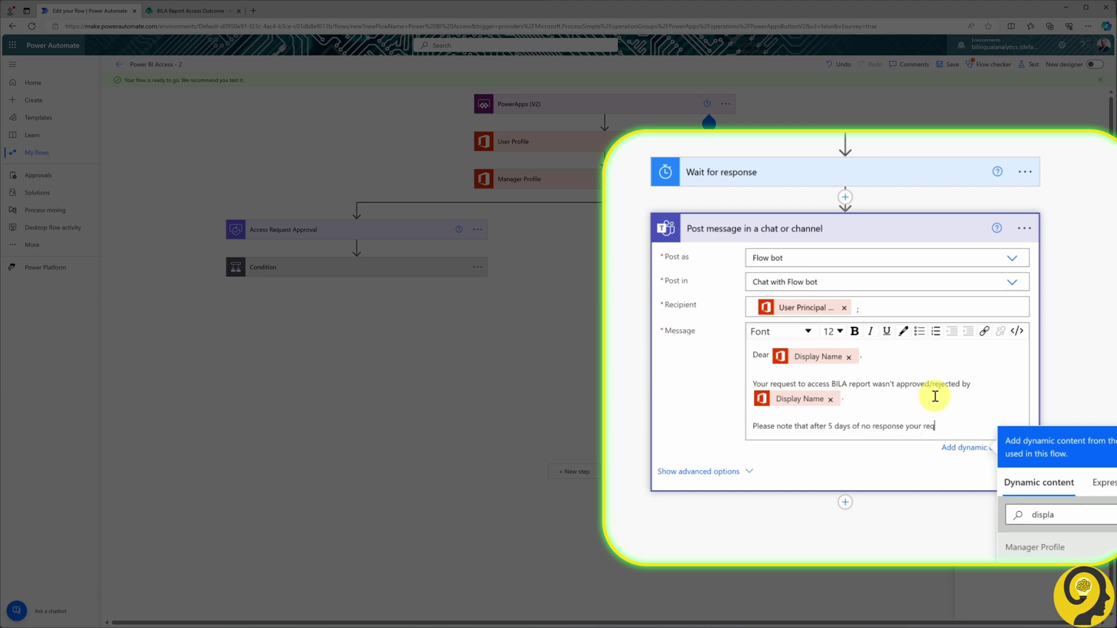
text(Please note that after 5 days of no response your request to access BILA Report was automatically cancelle)
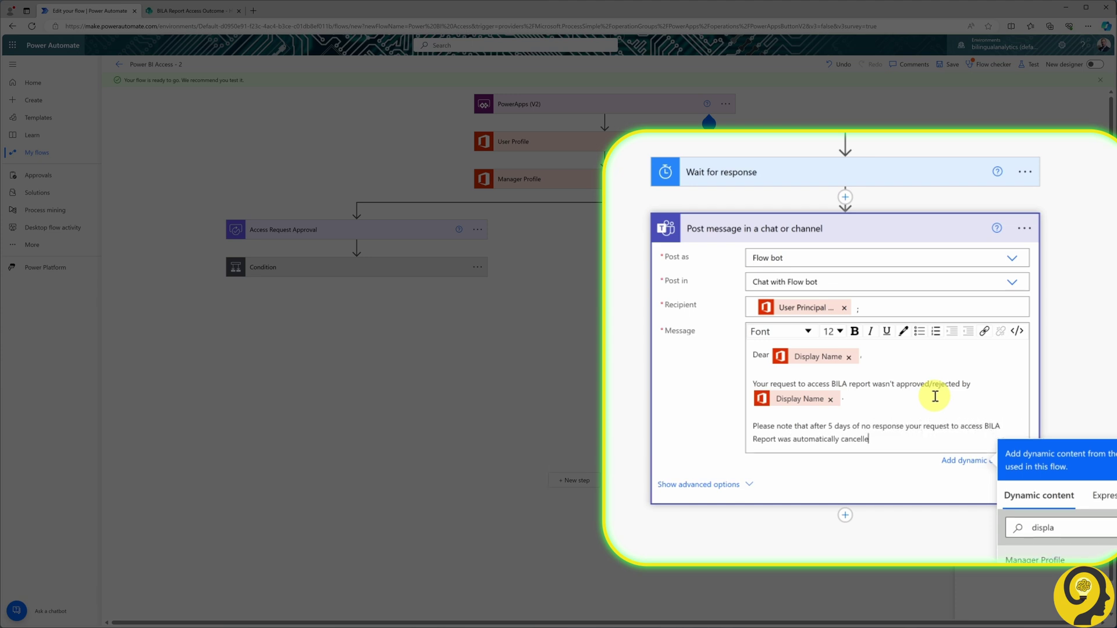
text(d.)
key(Return)
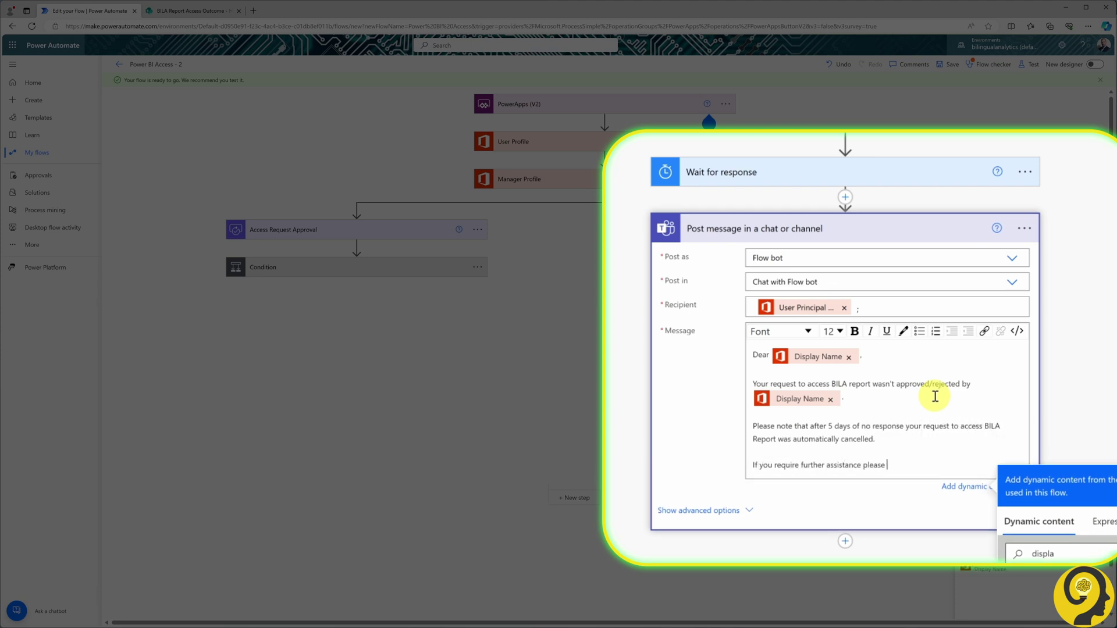
text(If you require further assistance please reach out to)
click(1041, 575)
text(or the BI Team.)
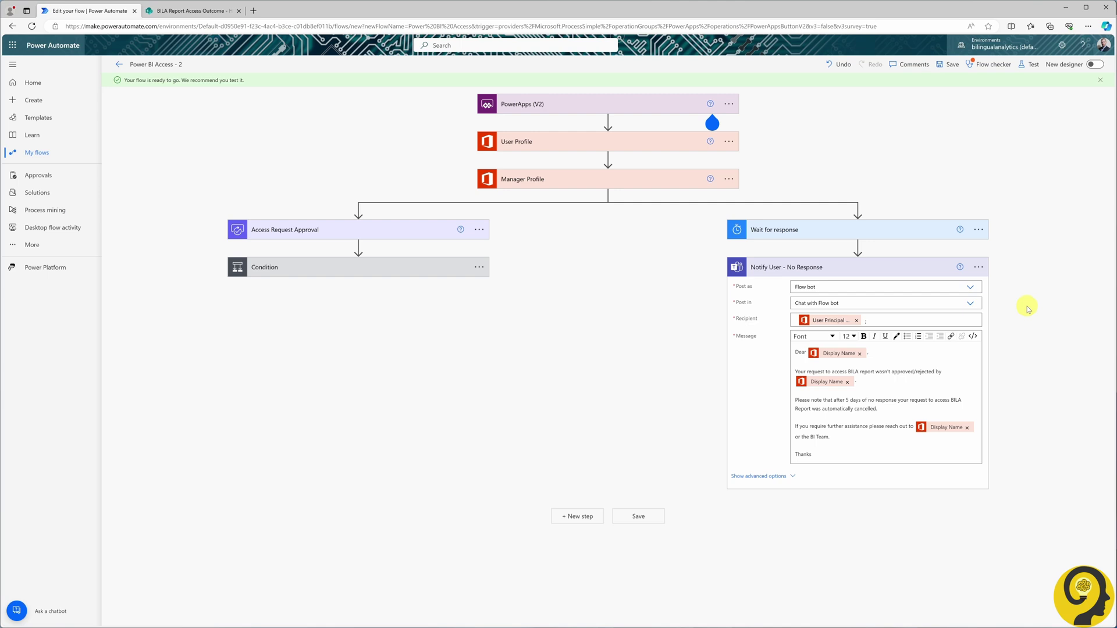
Add a Terminate step with status Cancelled after Notify User - No Response
click(857, 495)
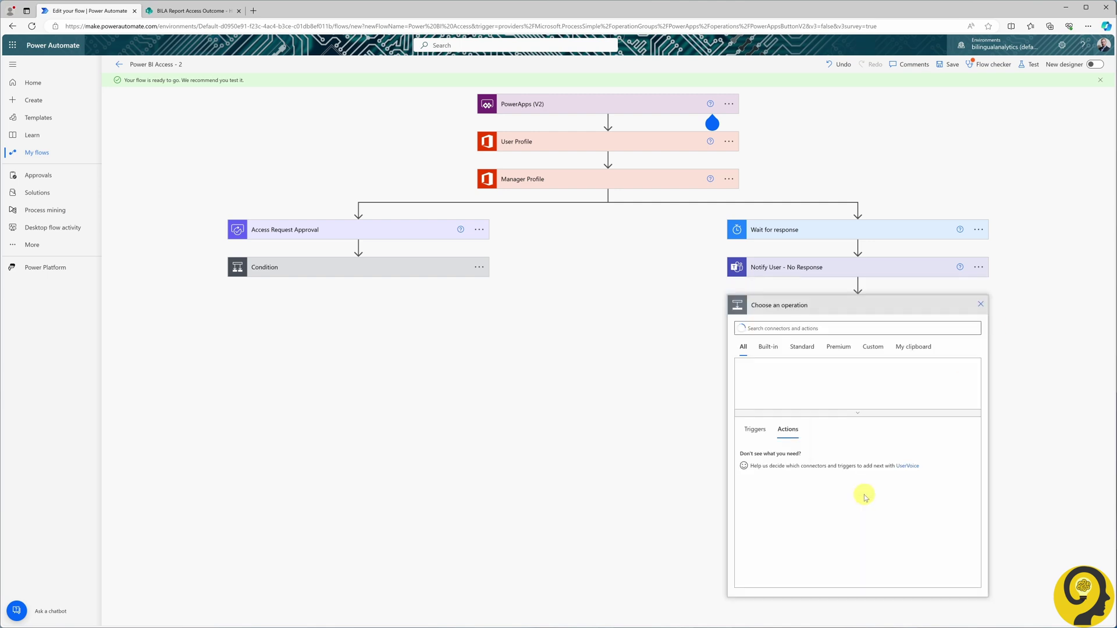
click(825, 326)
text(terminate)
click(768, 451)
click(969, 324)
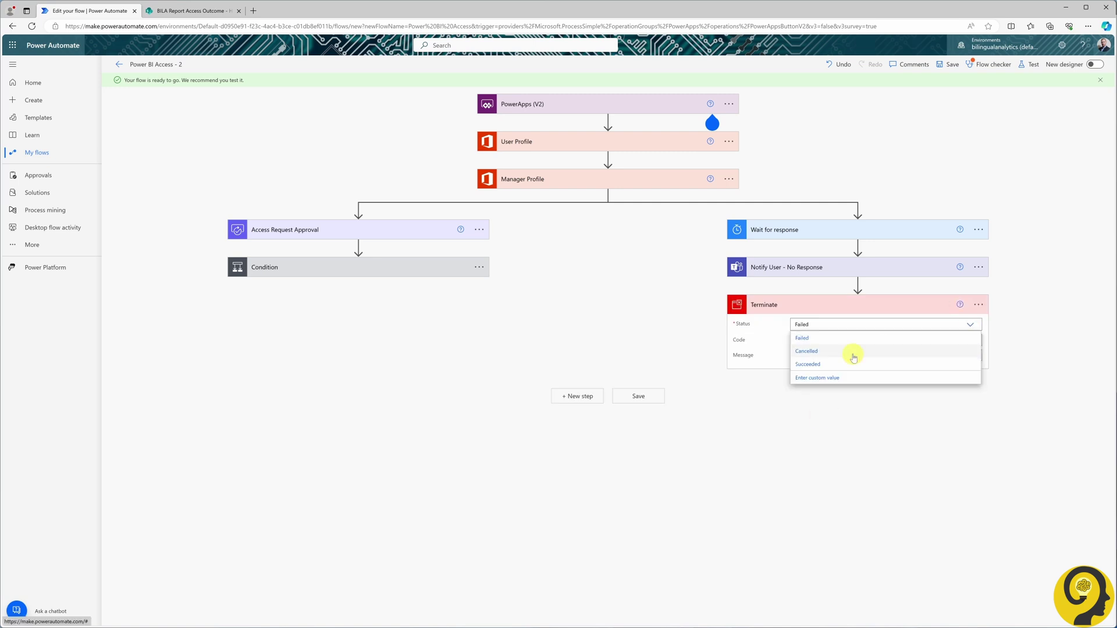
click(849, 351)
Rename it 'Terminate - No Response' and return to the flow's details page
click(977, 304)
click(1019, 338)
text(- No Re)
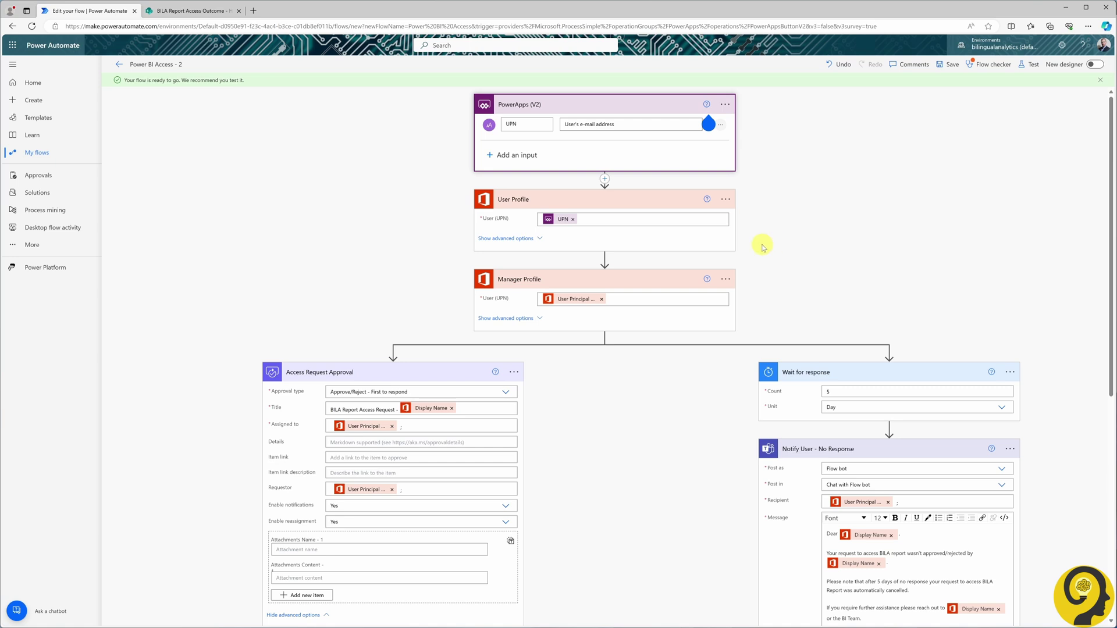
click(119, 64)
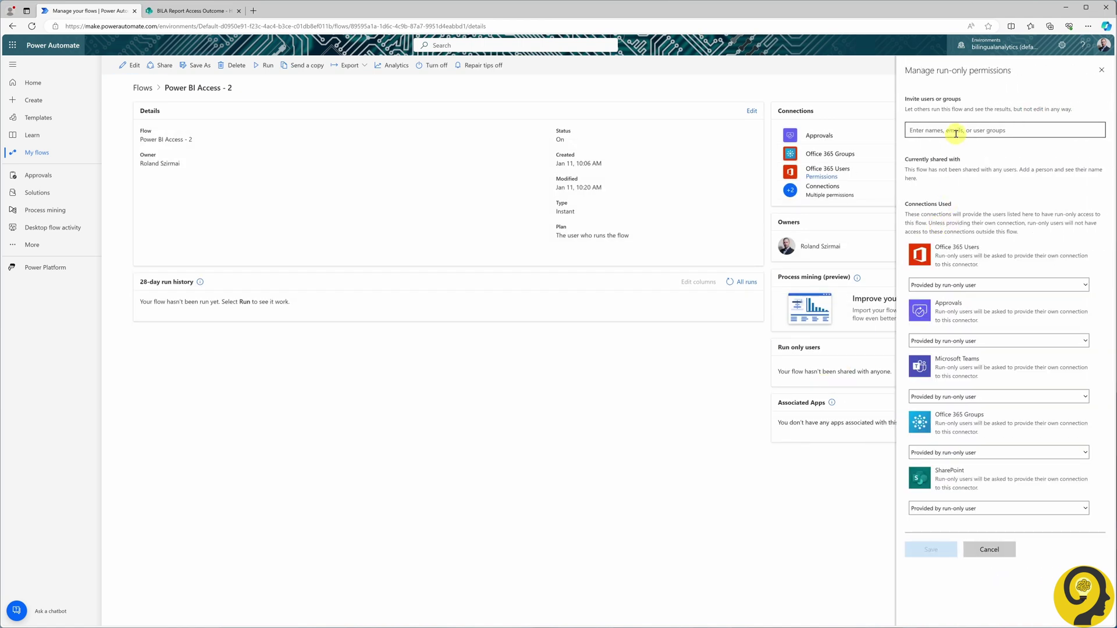
Add BILA_ALL as a run-only group; set SharePoint and Office 365 Groups to the owner's connections
click(955, 134)
key(Escape)
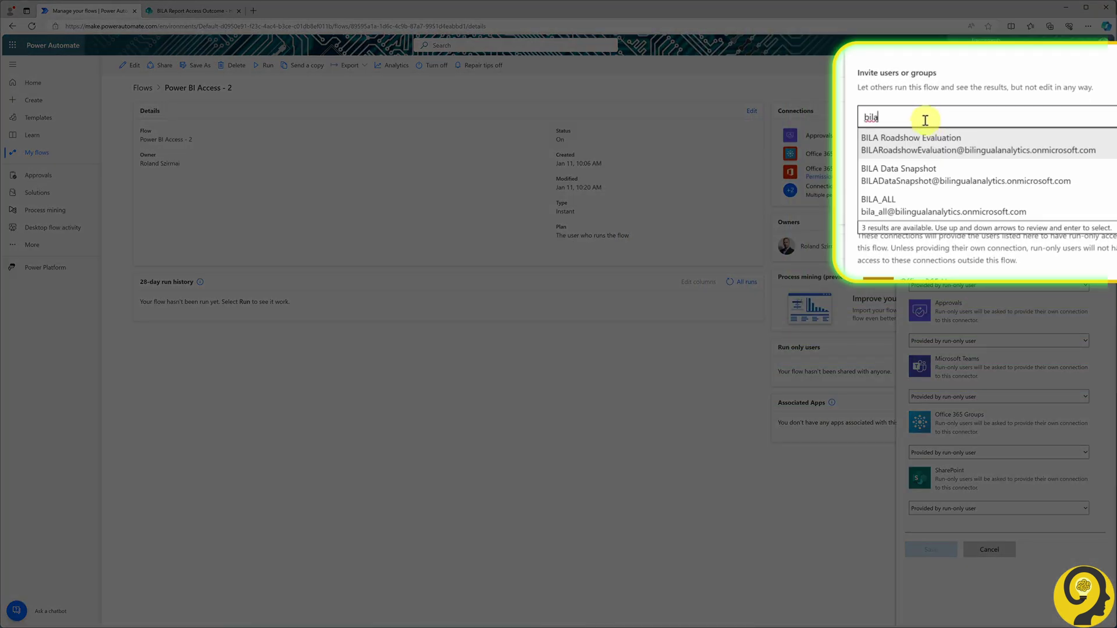
click(905, 201)
click(1014, 590)
click(995, 621)
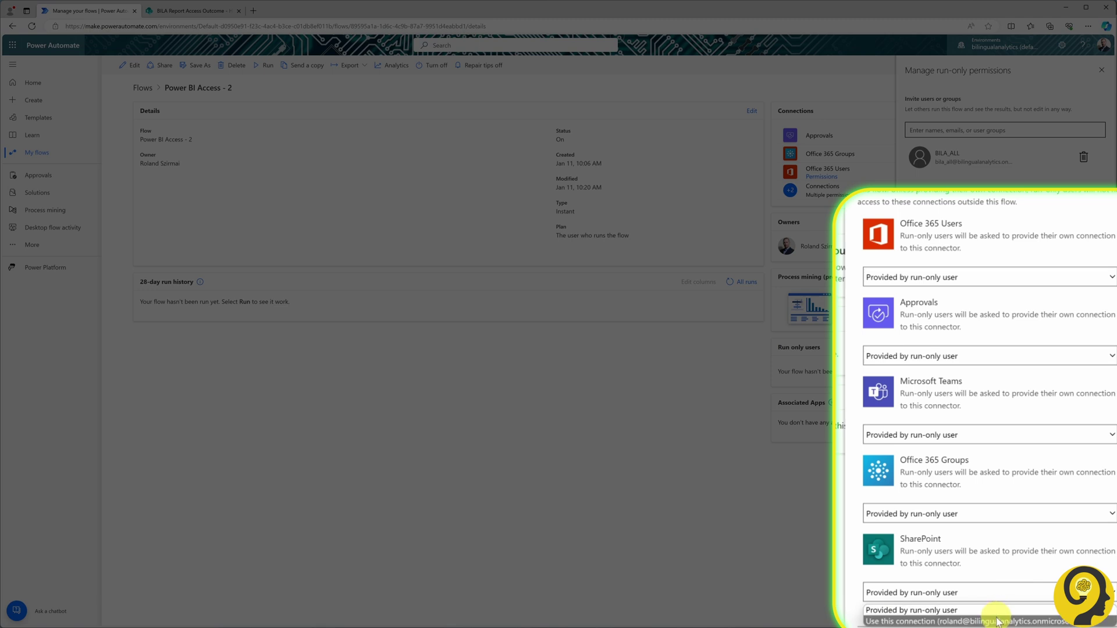
click(613, 346)
click(902, 534)
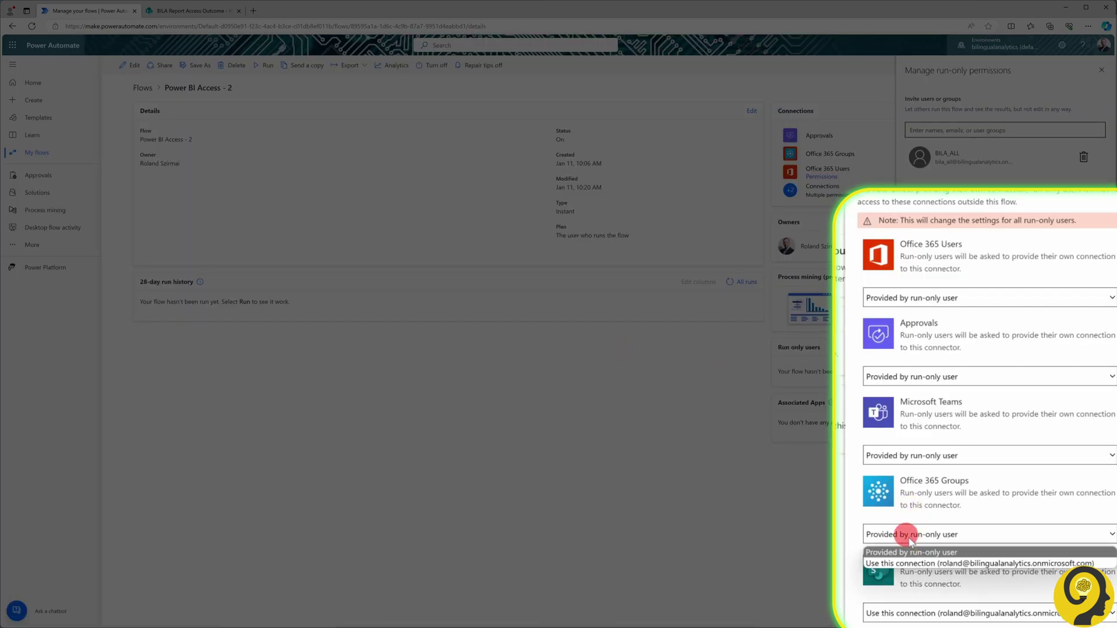
click(903, 560)
click(637, 355)
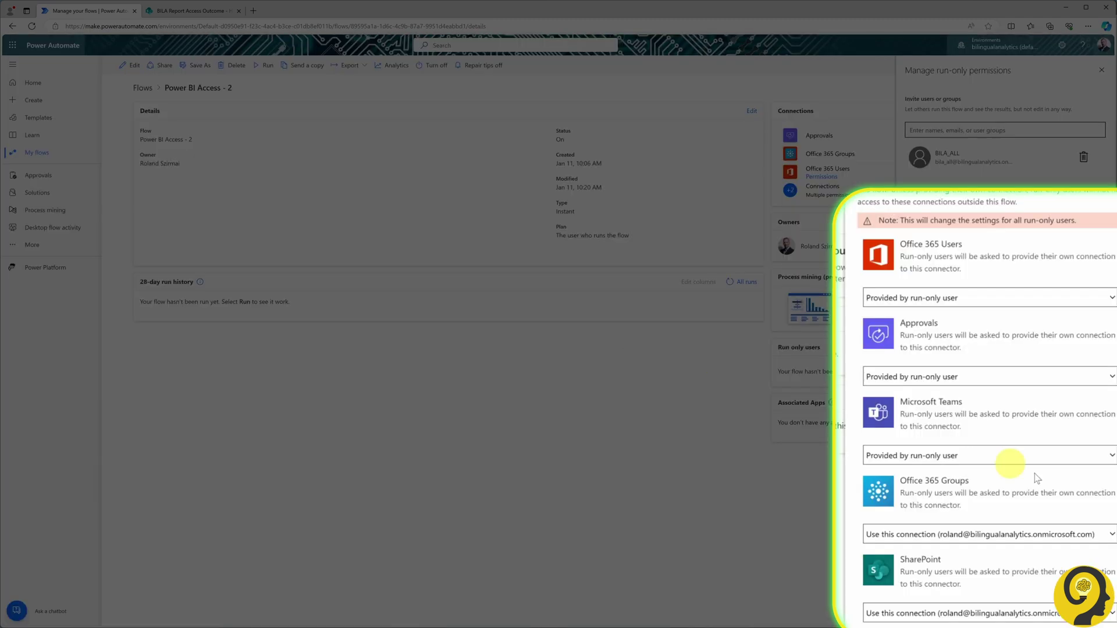
Set Microsoft Teams, Approvals and Office 365 Users to the existing owner connections
click(1043, 458)
click(1010, 477)
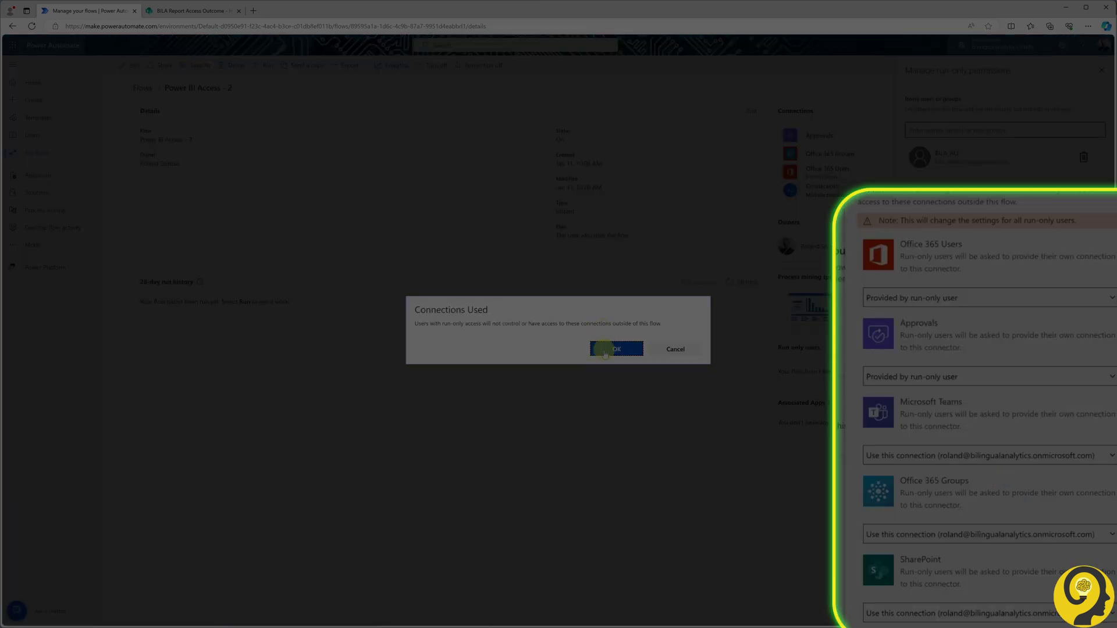
click(611, 347)
click(874, 381)
click(910, 396)
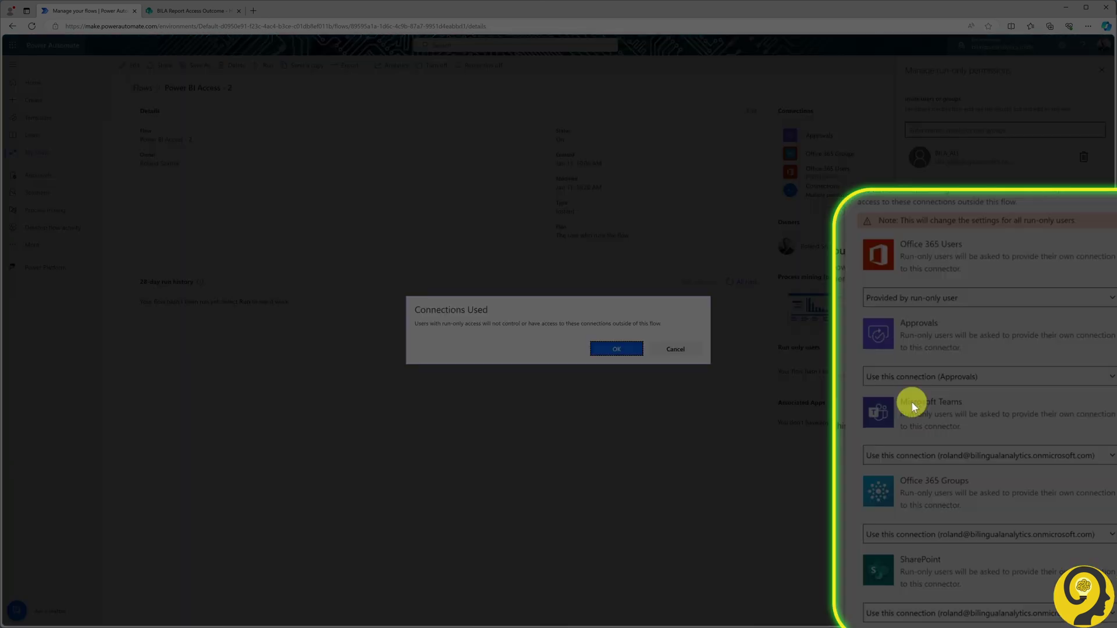
click(636, 353)
click(961, 298)
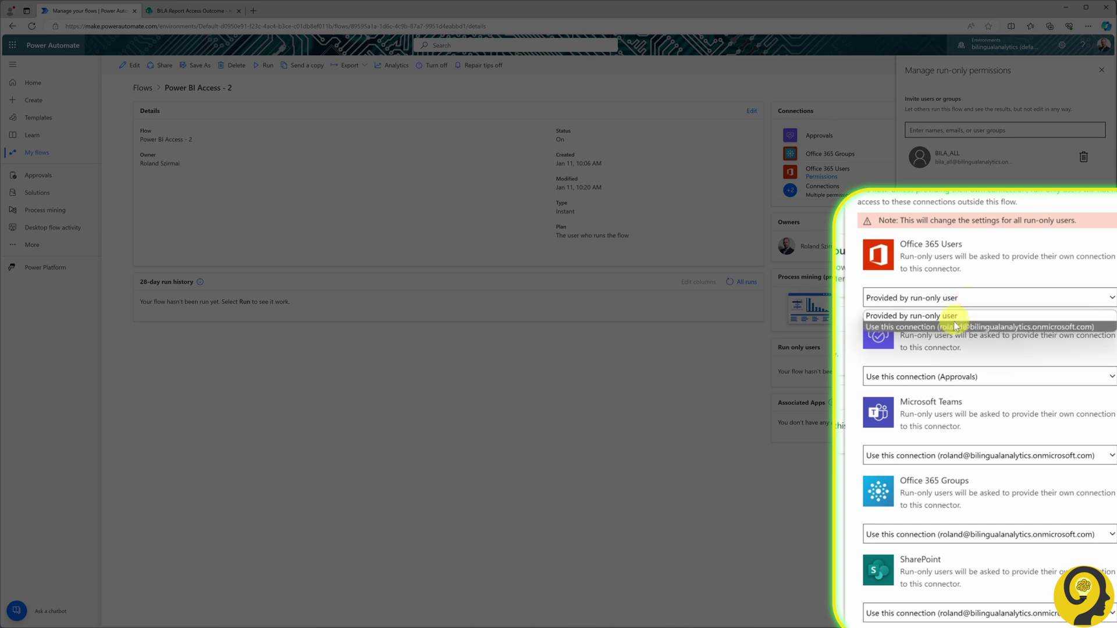
click(925, 322)
click(616, 349)
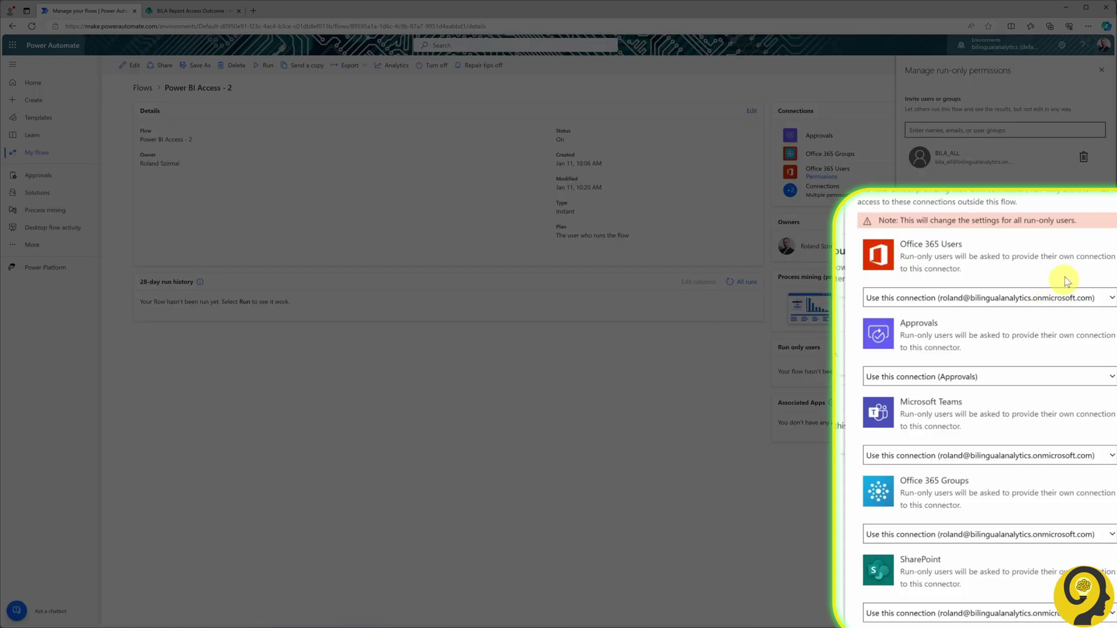